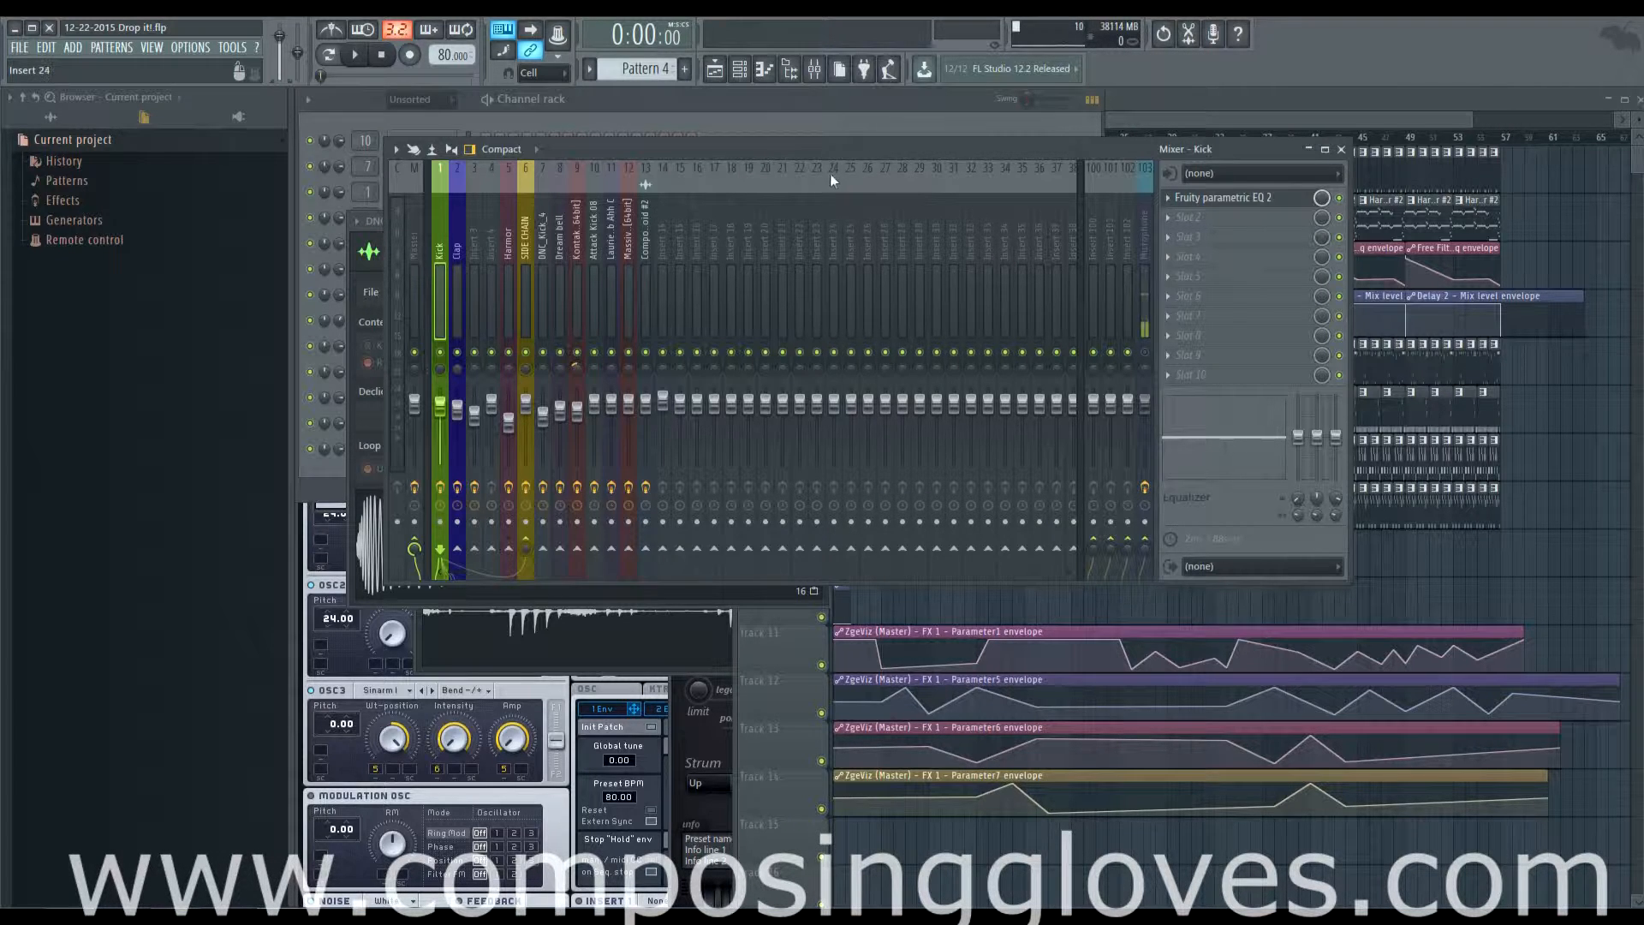
Bring the Playlist forward, open the Pattern 5 clip on Track 1 to view its notes, and return to the Playlist.
{"action": "left_click_drag", "start_coordinate": [829, 157], "coordinate": [828, 163]}
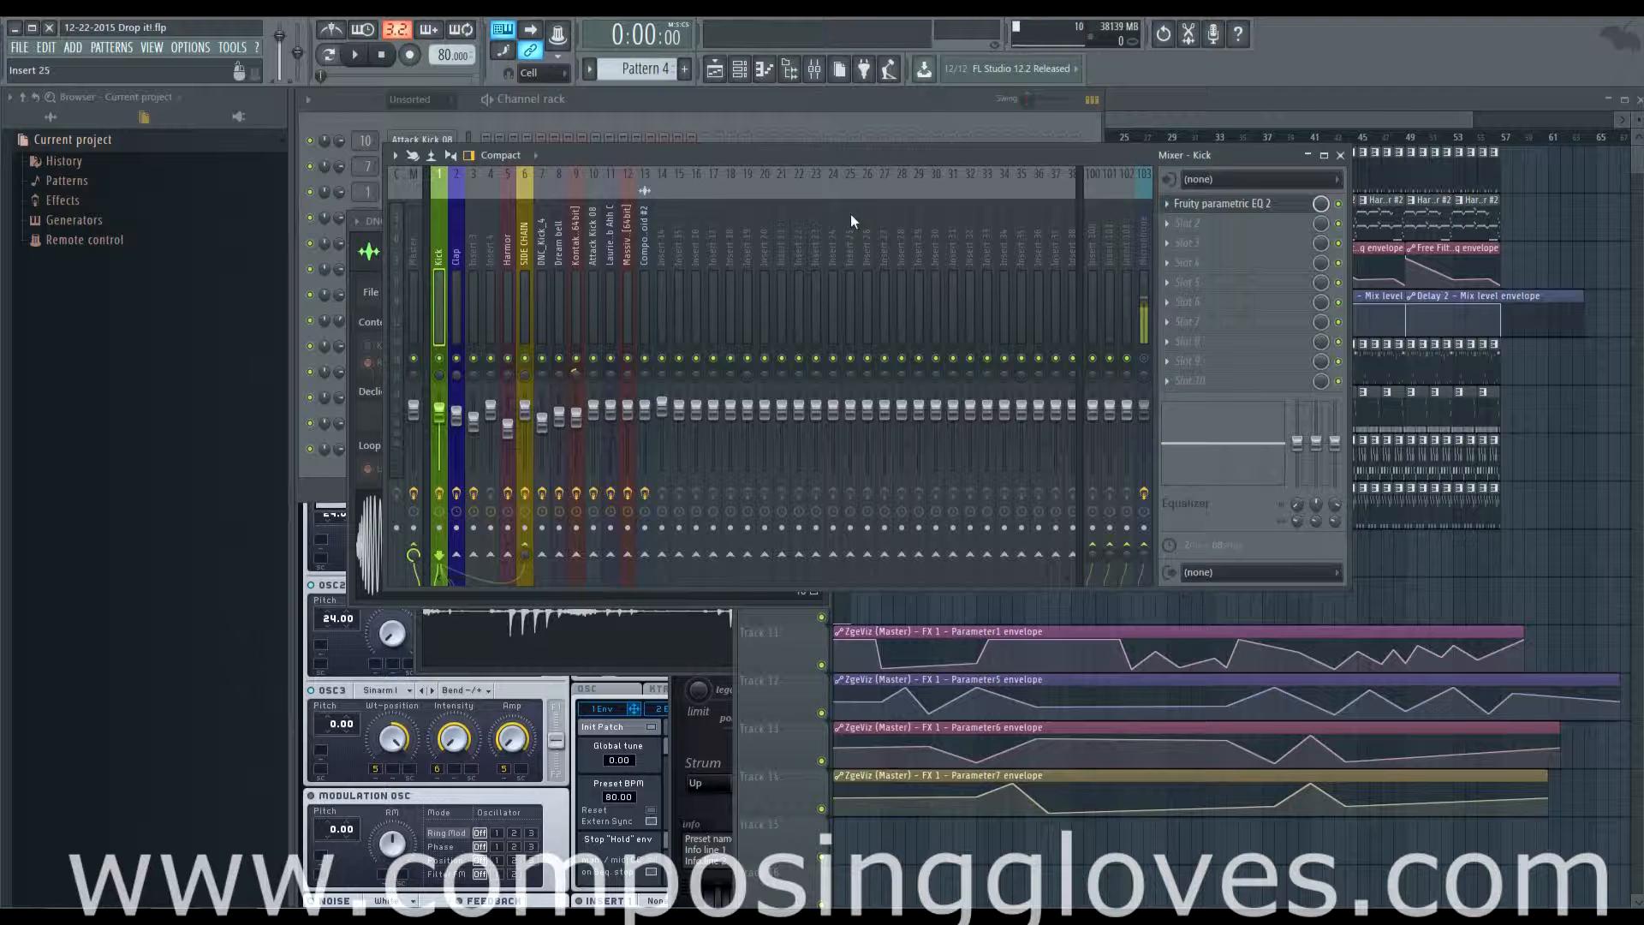
{"action": "left_click", "coordinate": [1180, 140]}
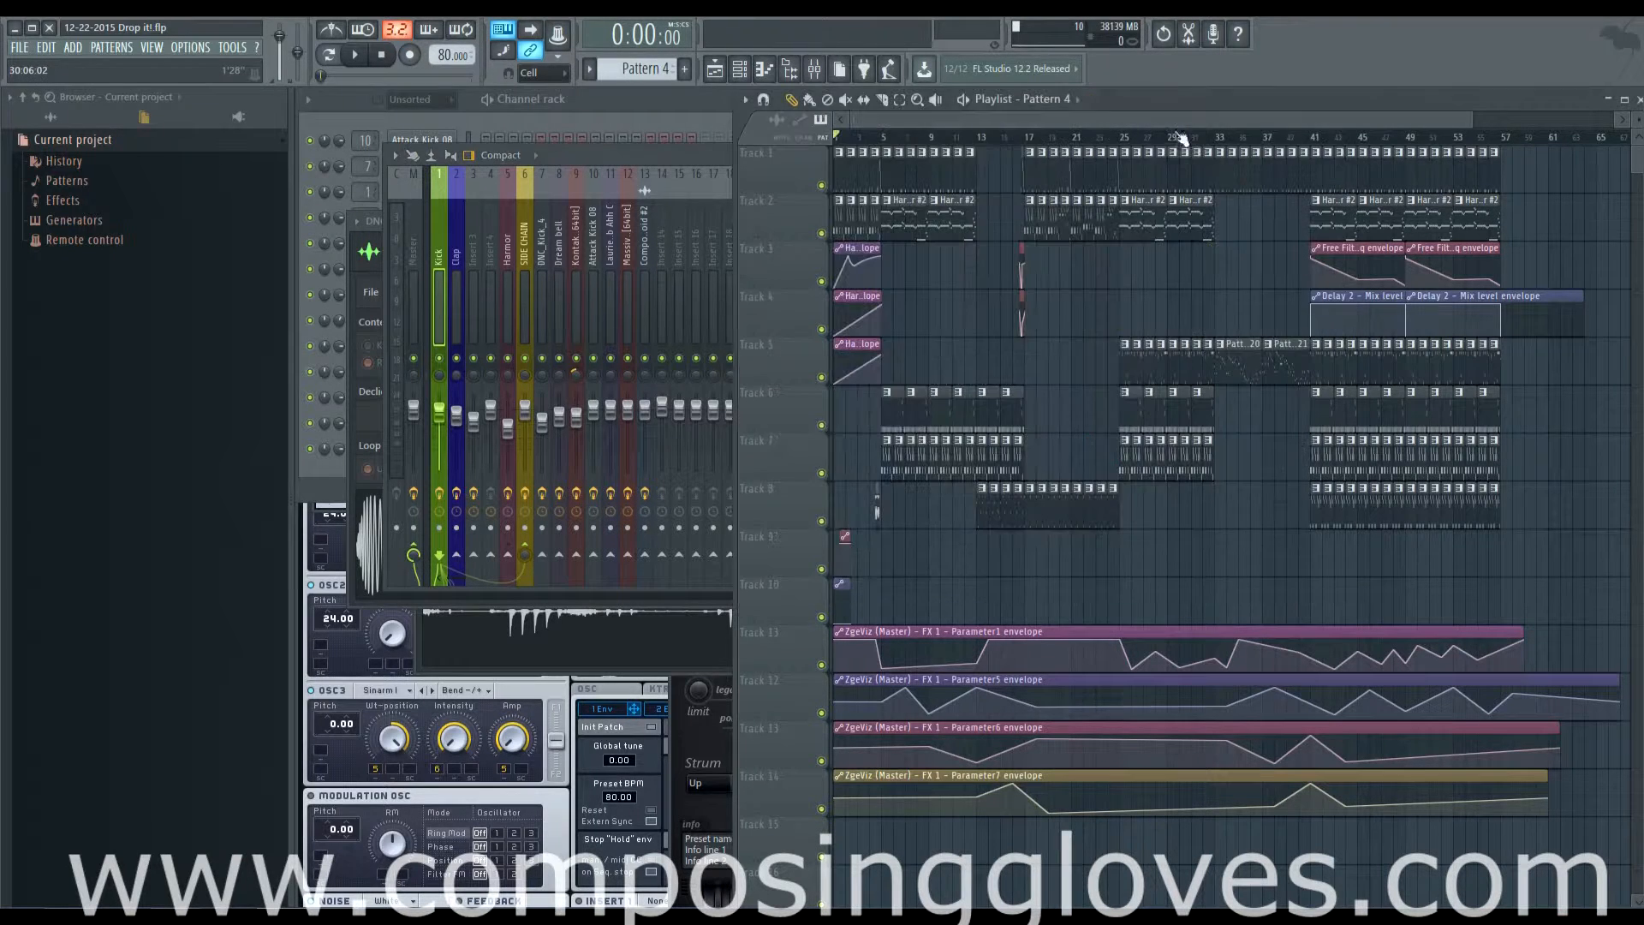
{"action": "scroll", "coordinate": [1020, 202], "scroll_direction": "up", "scroll_amount": 2, "text": "ctrl"}
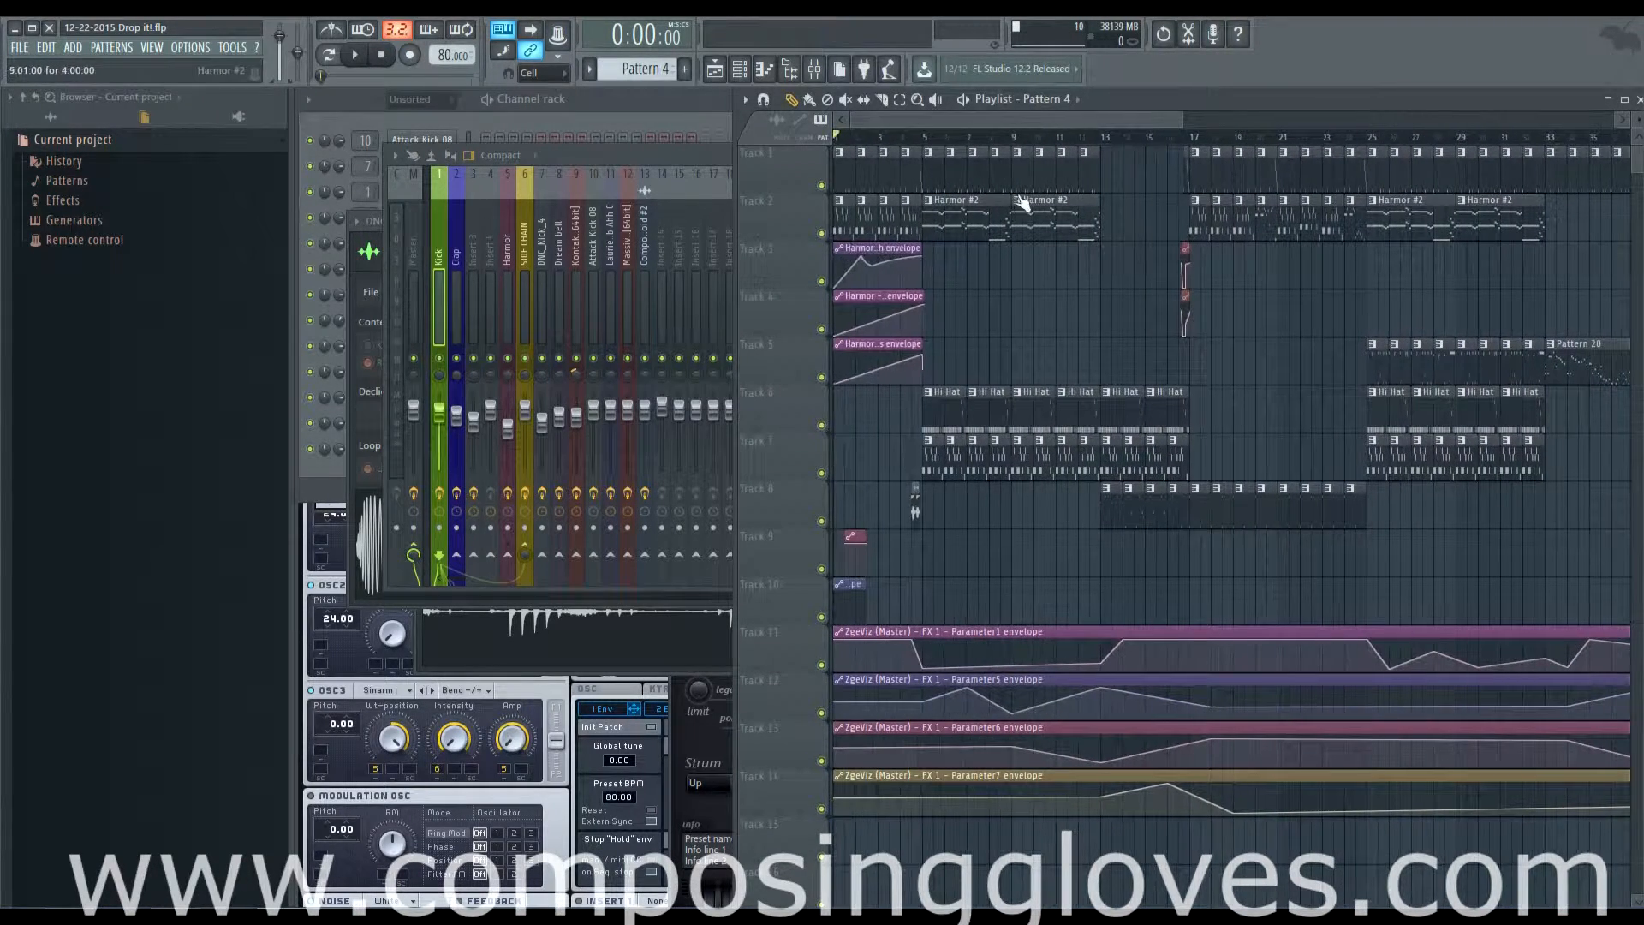
{"action": "double_click", "coordinate": [1020, 168]}
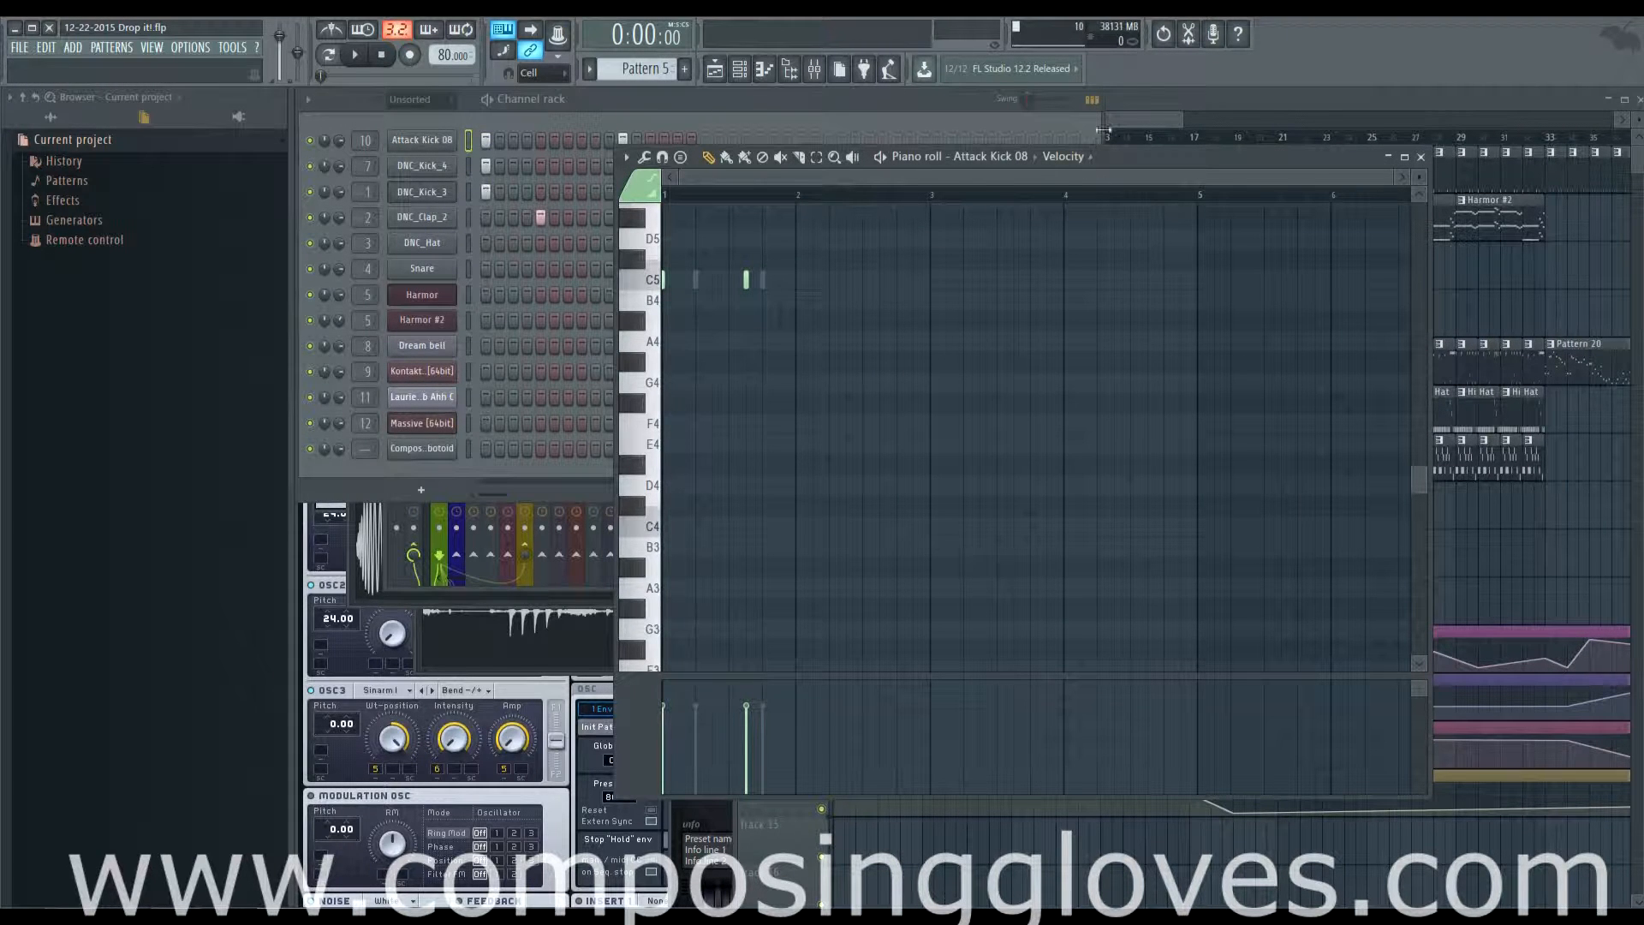
{"action": "left_click_drag", "start_coordinate": [1104, 130], "coordinate": [737, 130]}
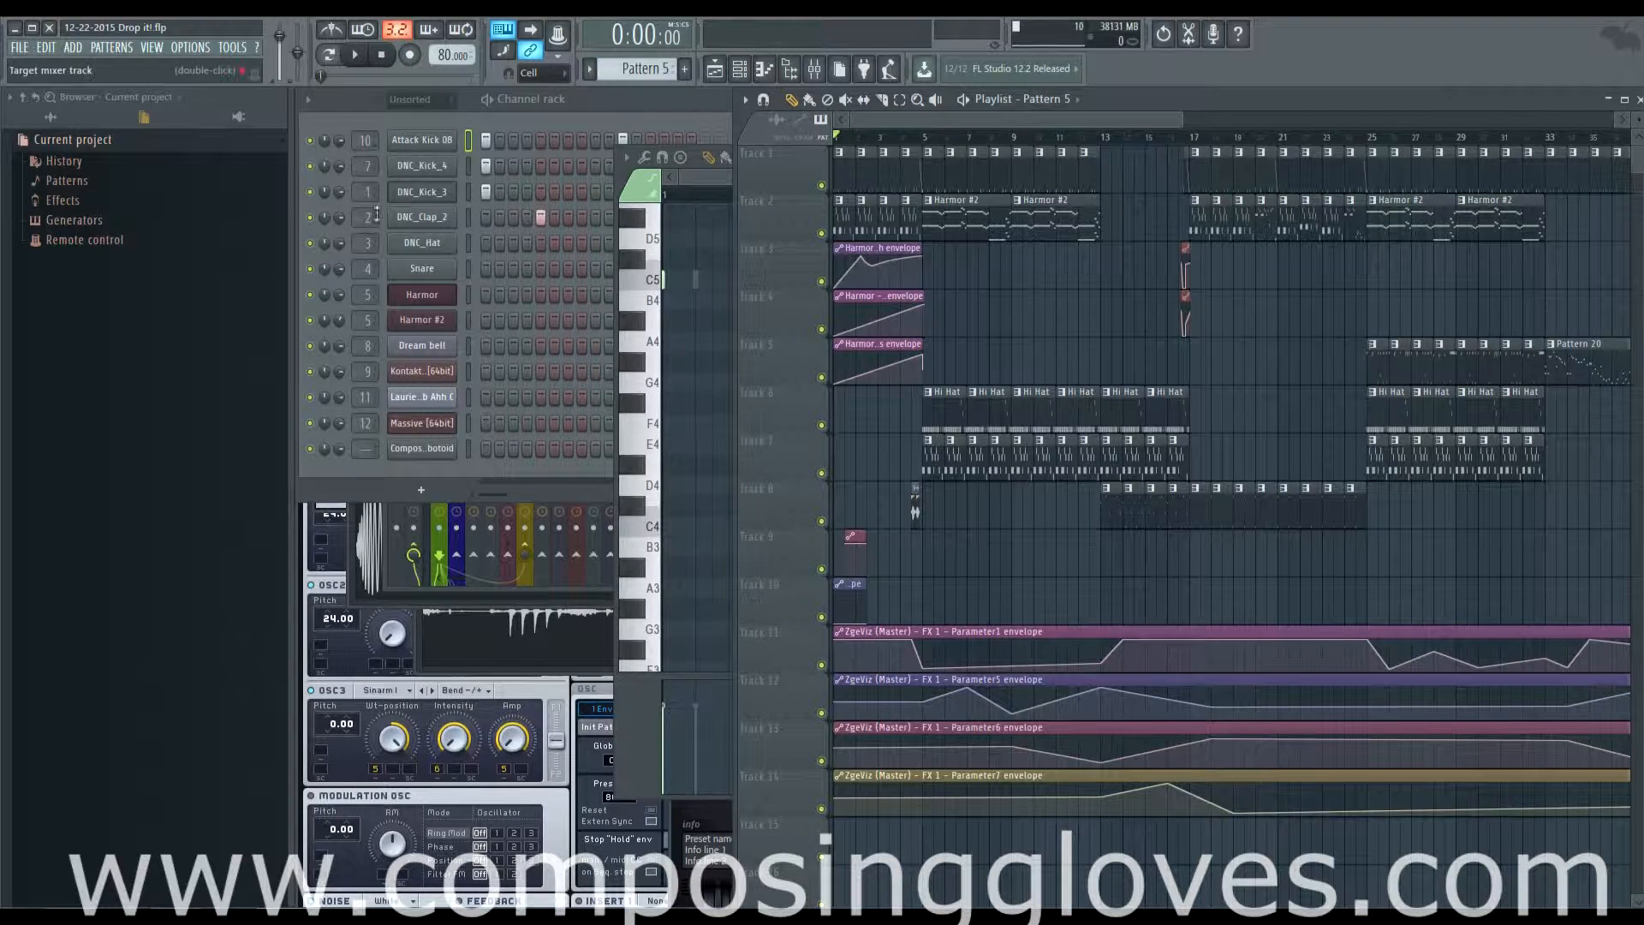
Open the mixer and view the effect slots of the Harmor, Clap and Kick tracks.
{"action": "left_click", "coordinate": [814, 69]}
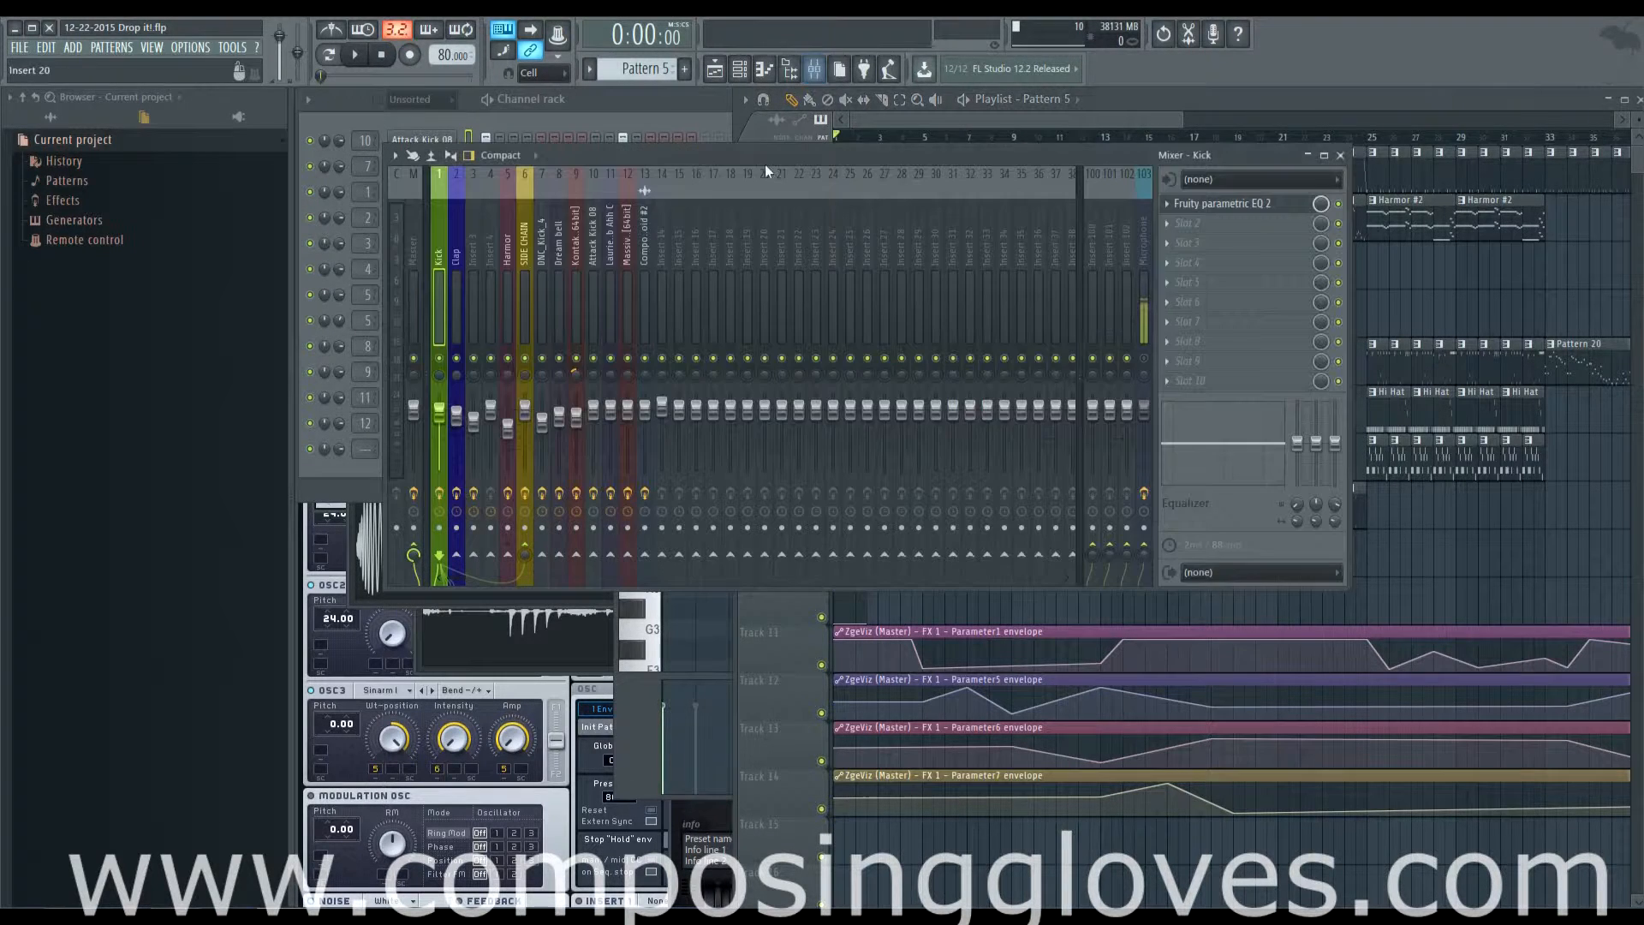
{"action": "left_click", "coordinate": [510, 231]}
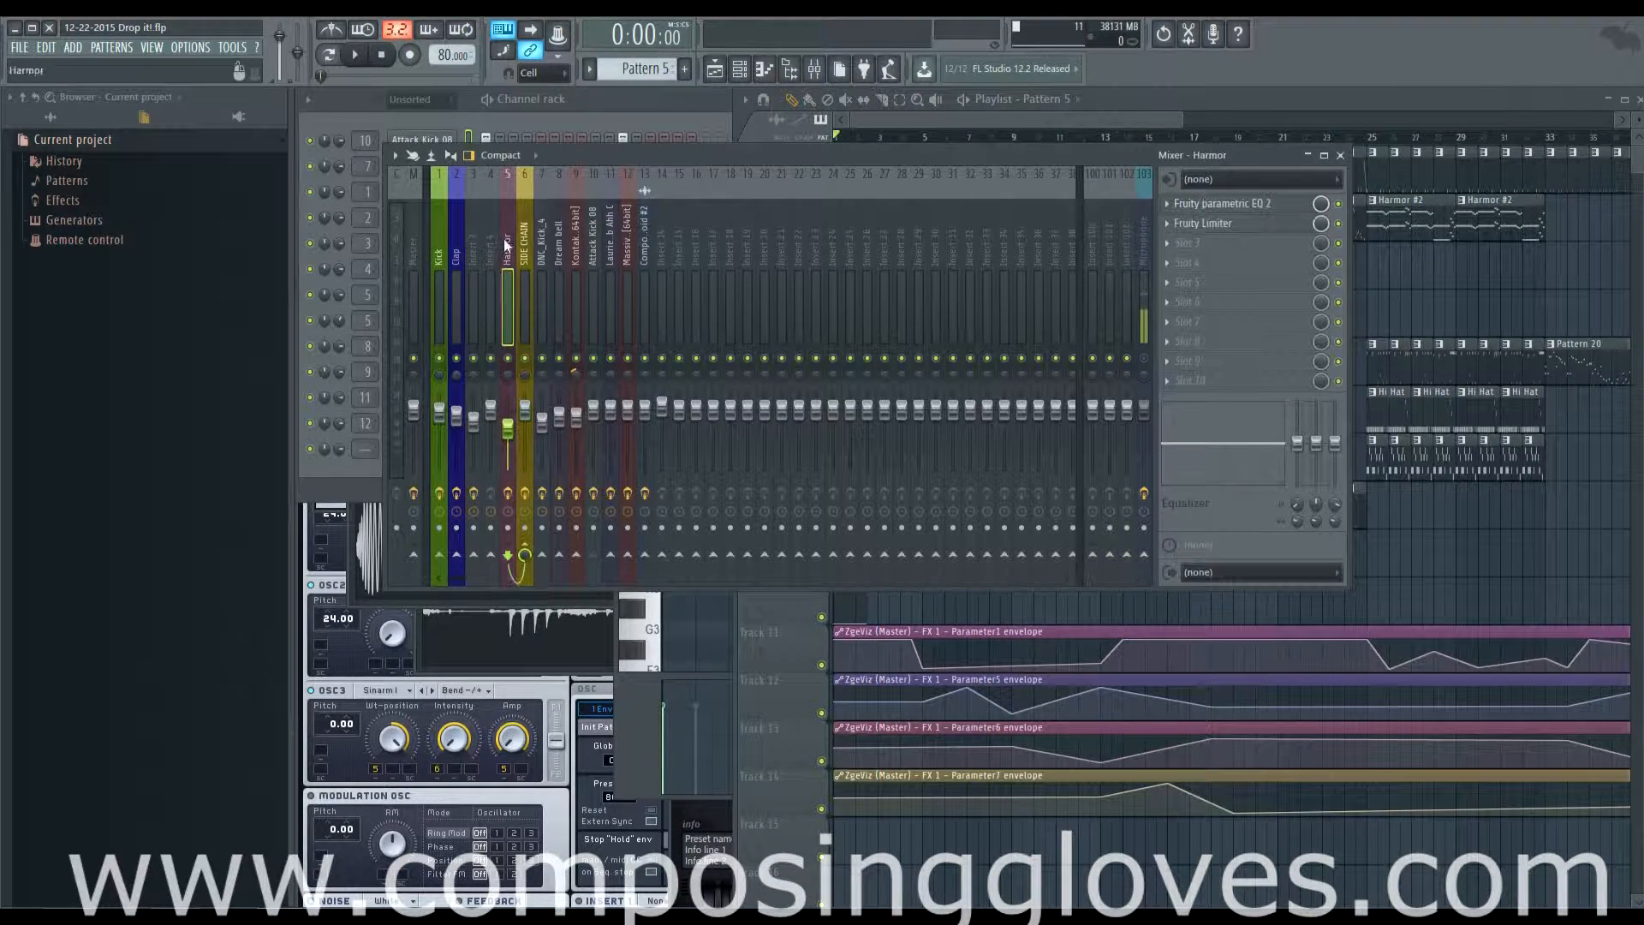
{"action": "left_click", "coordinate": [448, 250]}
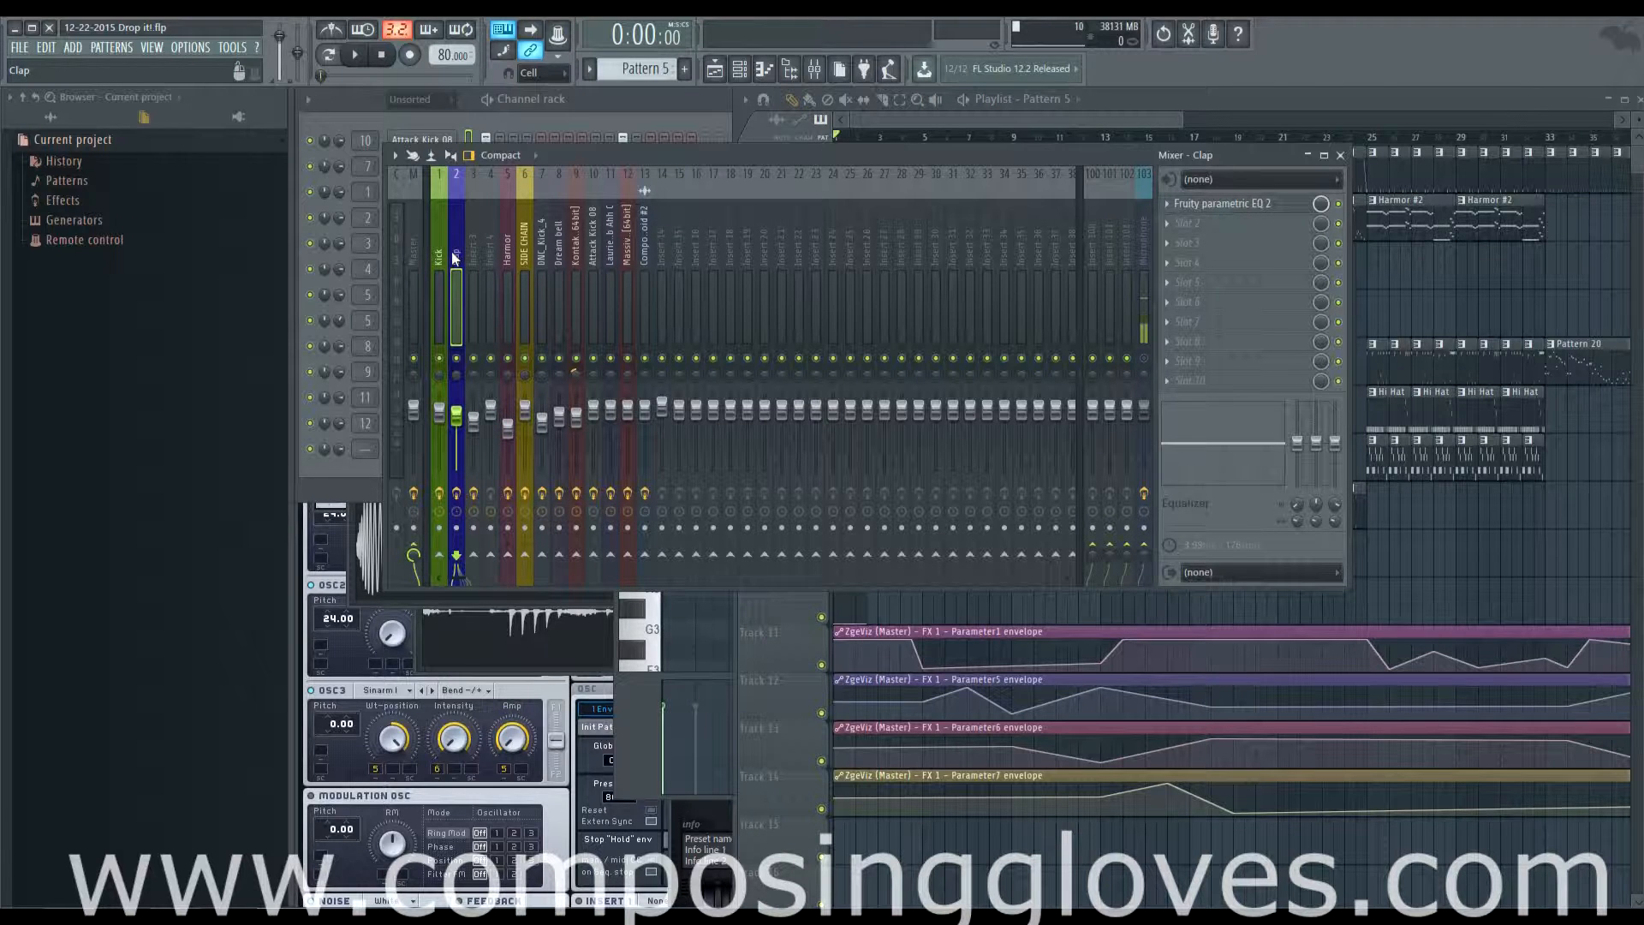
{"action": "left_click", "coordinate": [439, 254]}
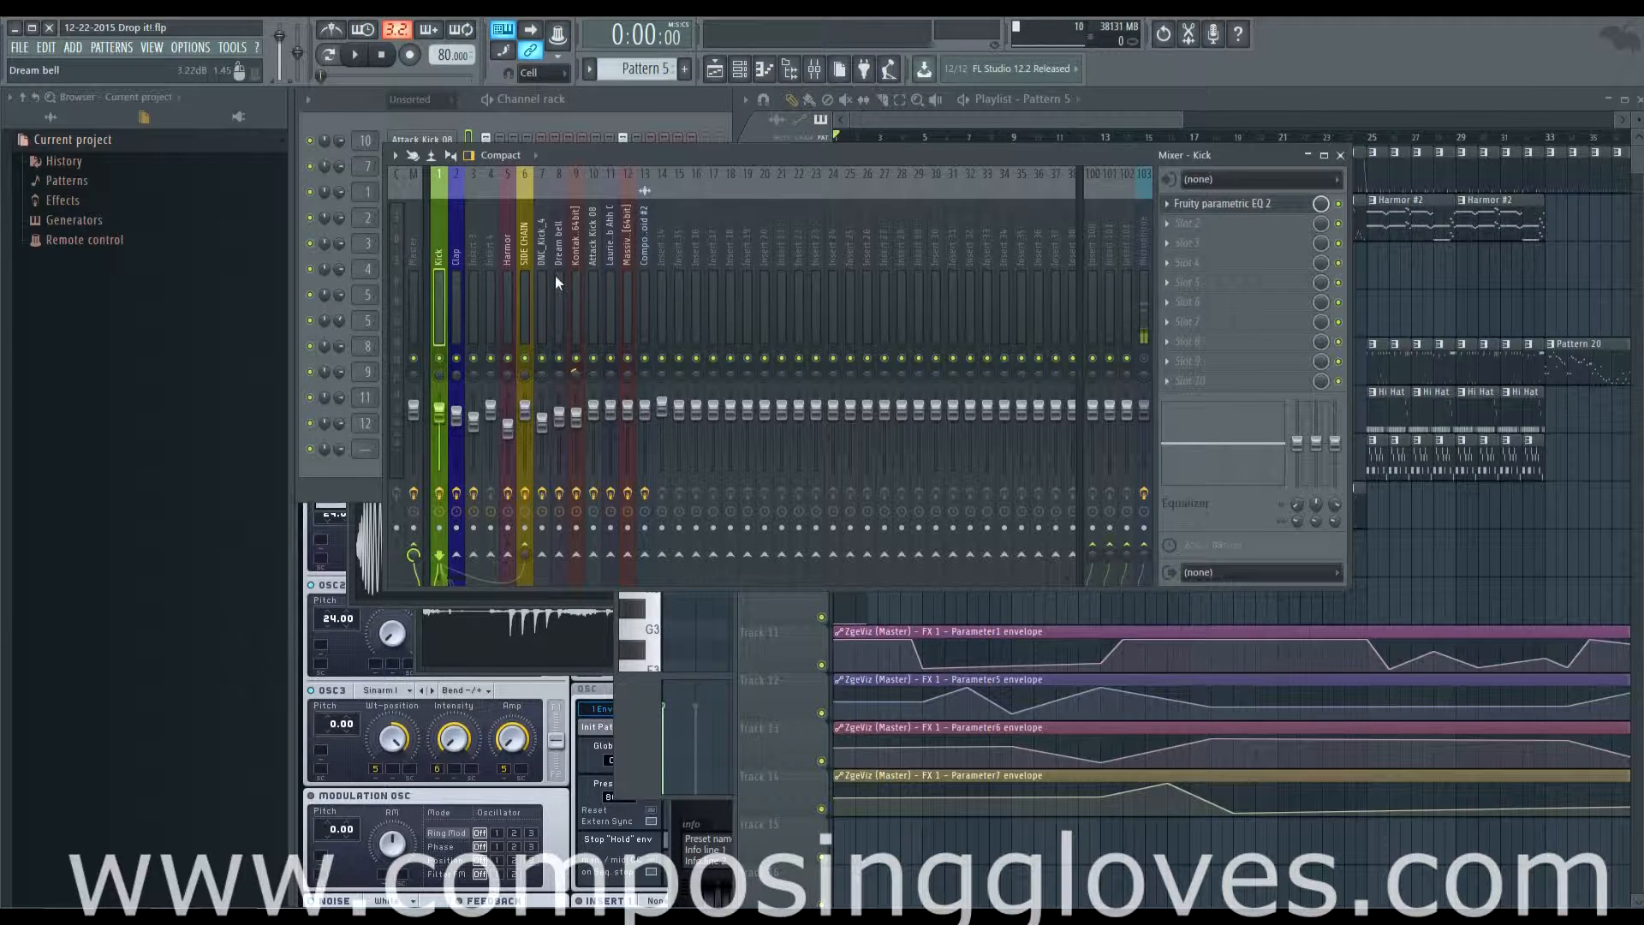
Go through the mixer tracks one by one from Clap to SIDE CHAIN and back to Kick, examining each effect chain.
{"action": "left_click", "coordinate": [465, 251]}
{"action": "left_click", "coordinate": [476, 251]}
{"action": "left_click", "coordinate": [492, 251]}
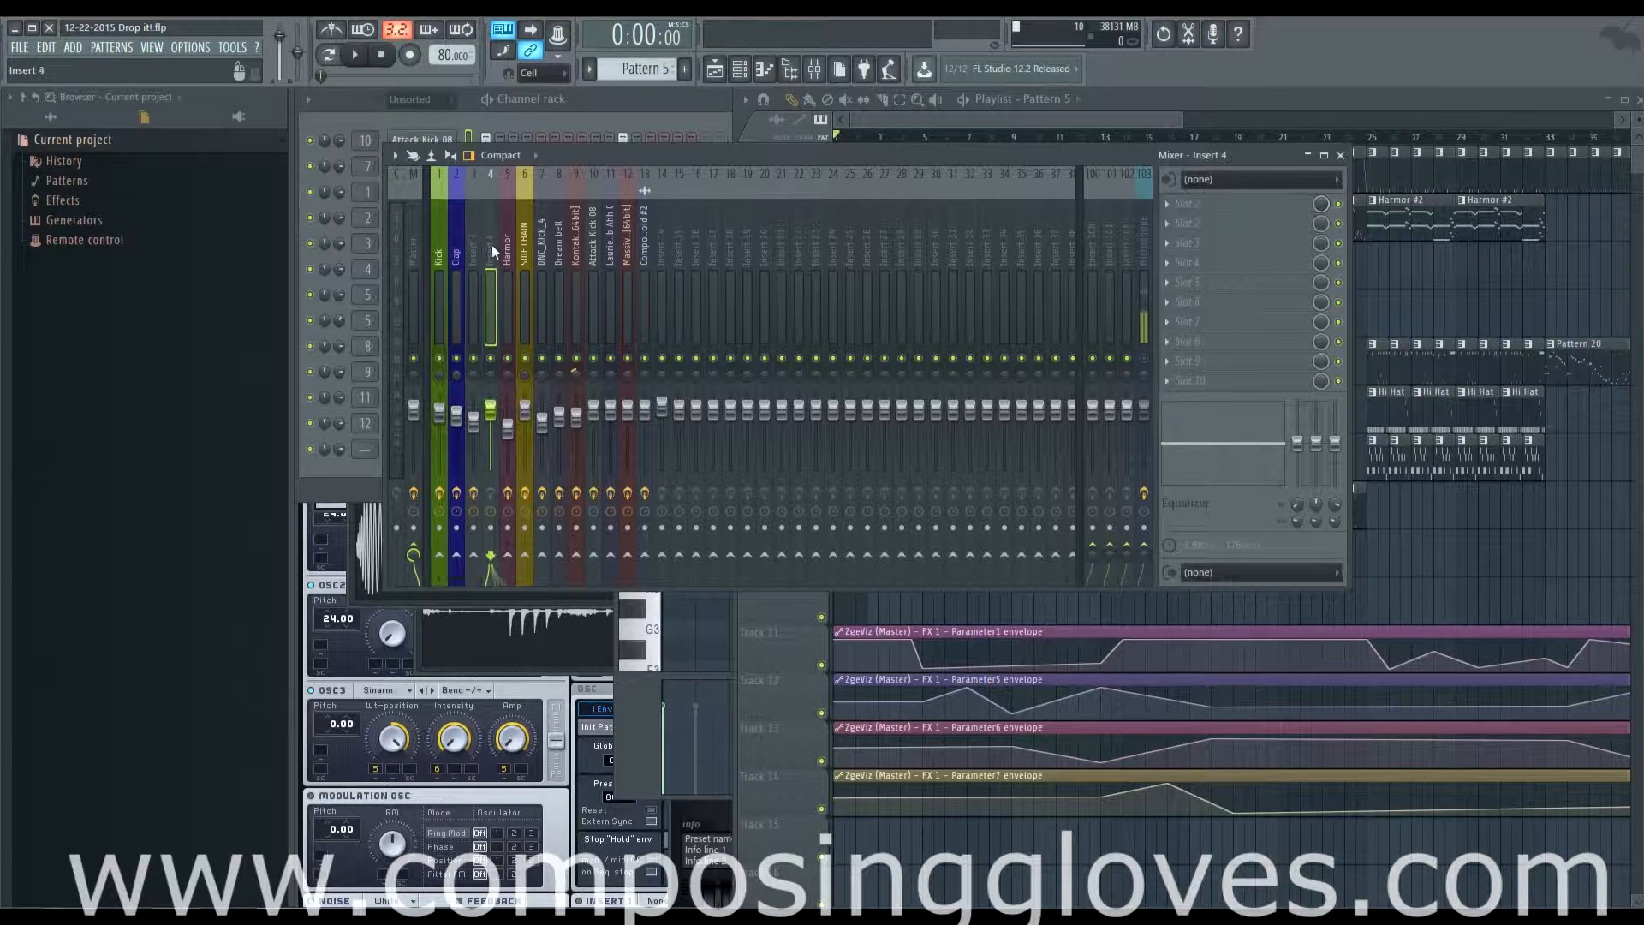
{"action": "left_click", "coordinate": [507, 252]}
{"action": "left_click", "coordinate": [521, 252]}
{"action": "left_click", "coordinate": [507, 253]}
{"action": "left_click", "coordinate": [490, 257]}
{"action": "left_click", "coordinate": [474, 257]}
{"action": "left_click", "coordinate": [456, 257]}
{"action": "left_click", "coordinate": [442, 257]}
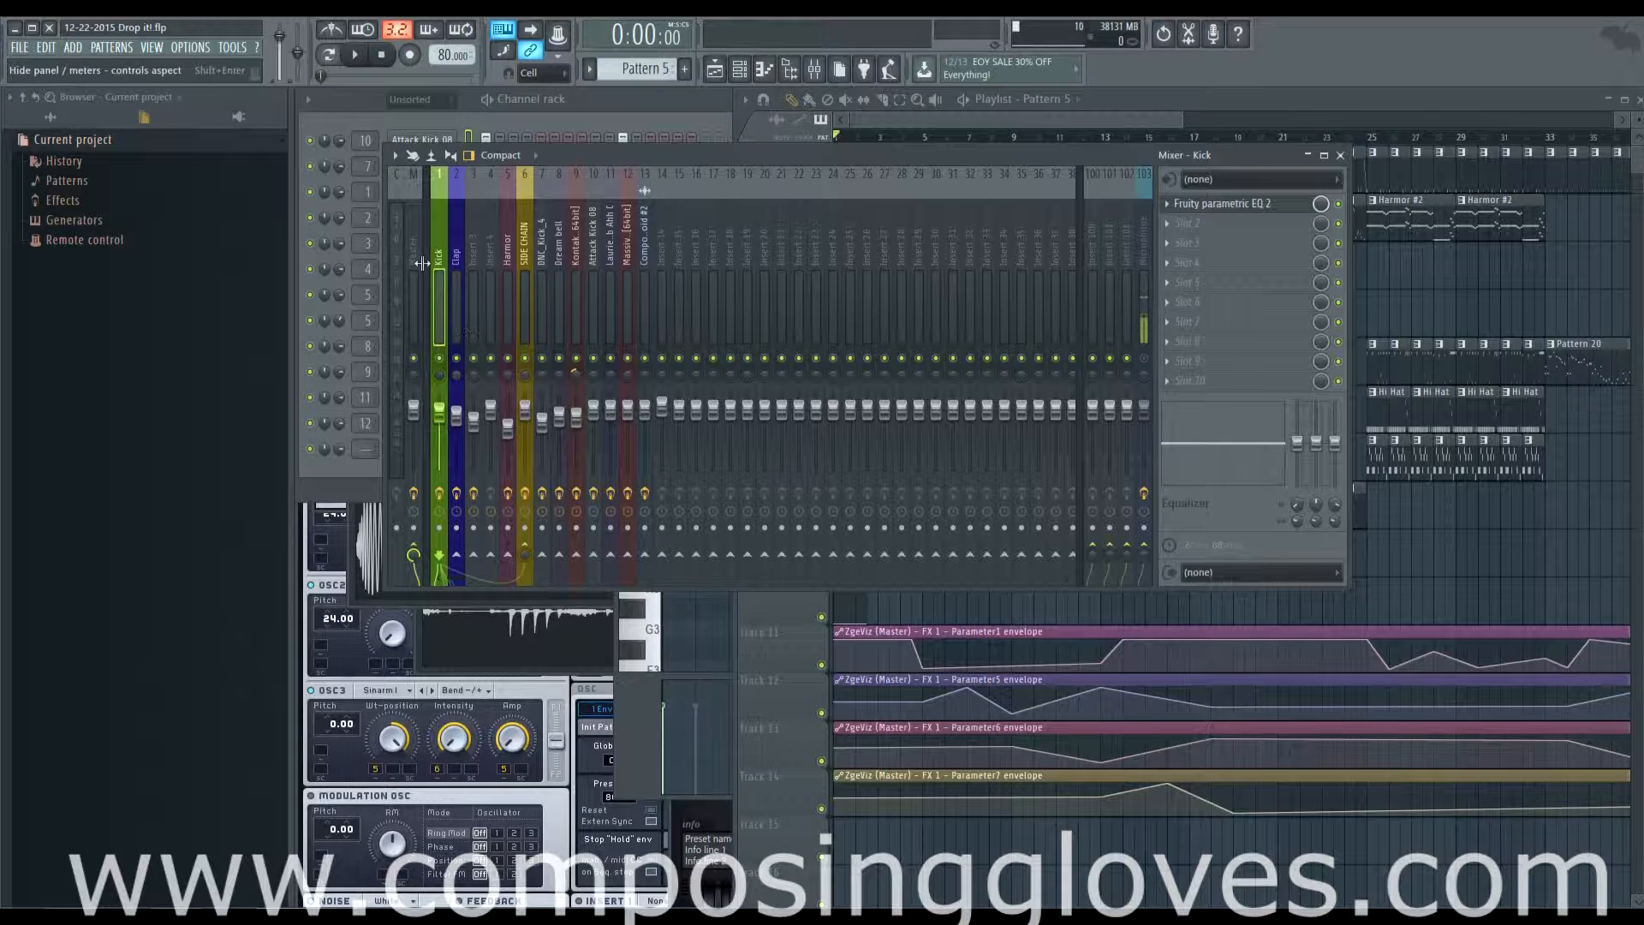
Compare the effect chain of the Master track with that of the Kick track.
{"action": "left_click", "coordinate": [414, 268]}
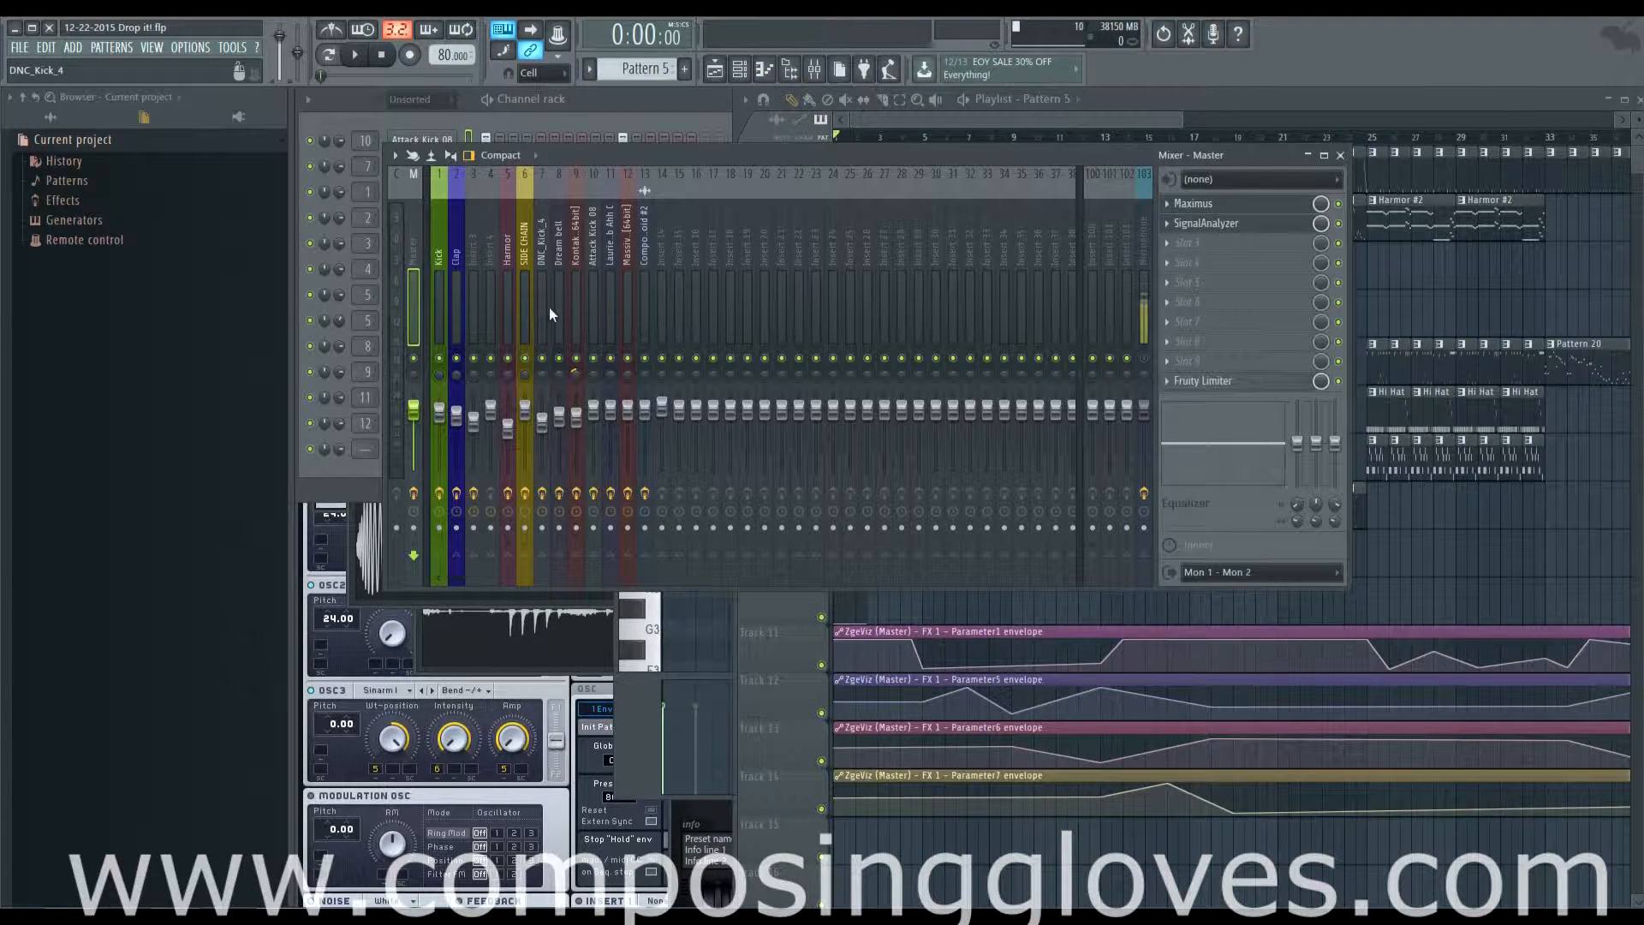
{"action": "left_click", "coordinate": [442, 259]}
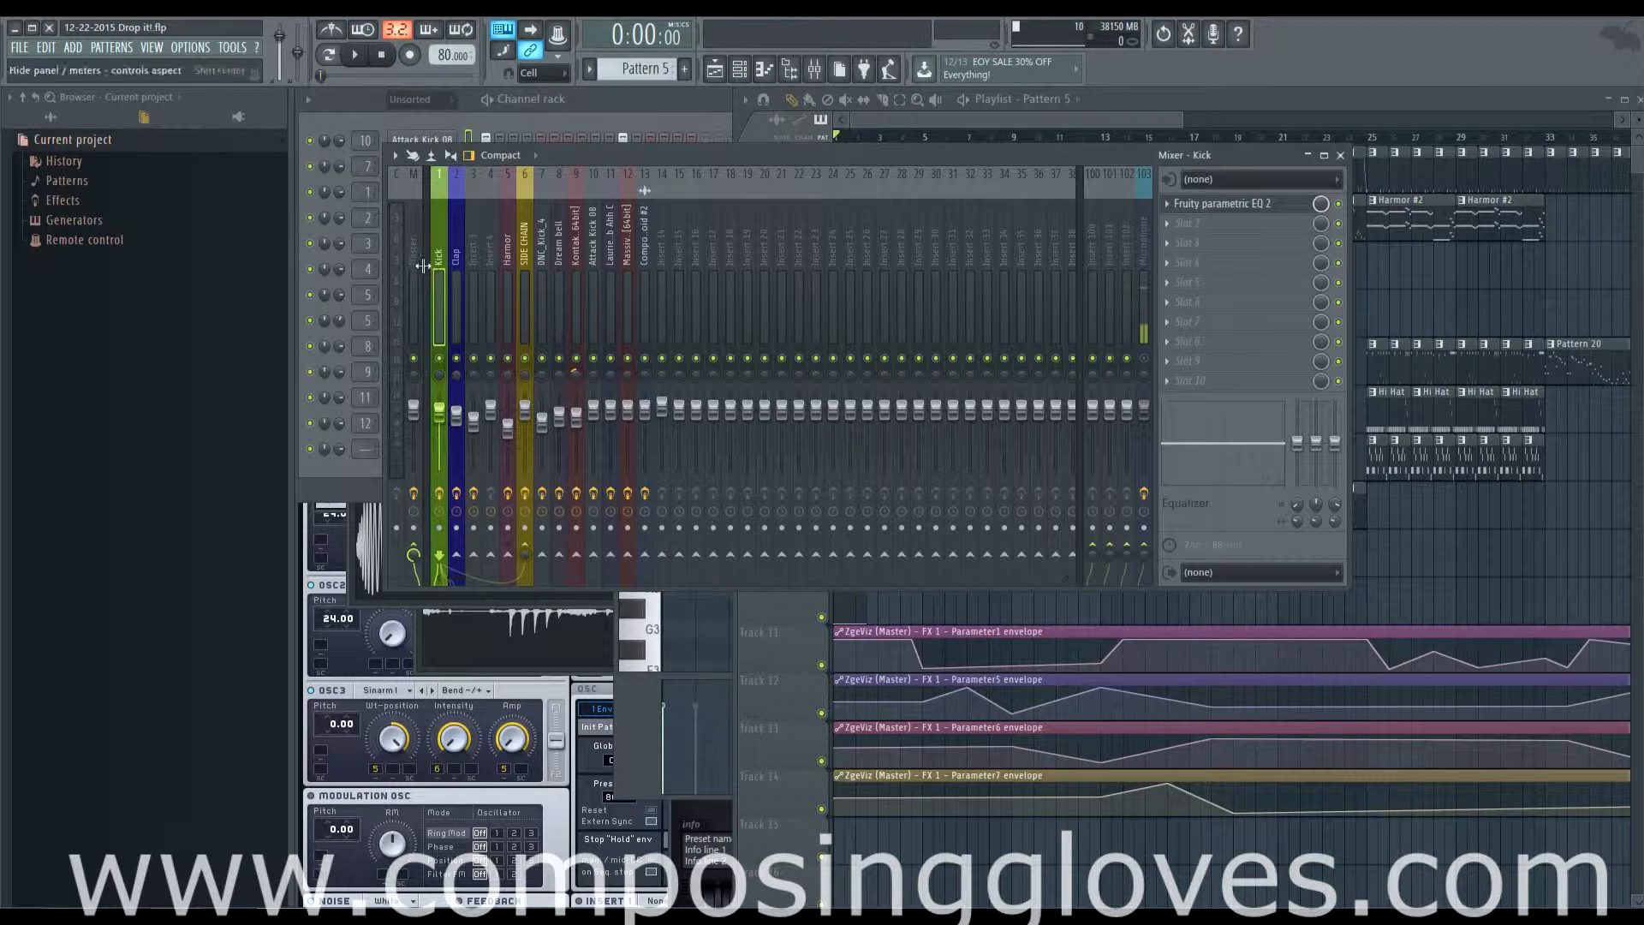
{"action": "left_click", "coordinate": [416, 268]}
{"action": "left_click", "coordinate": [439, 259]}
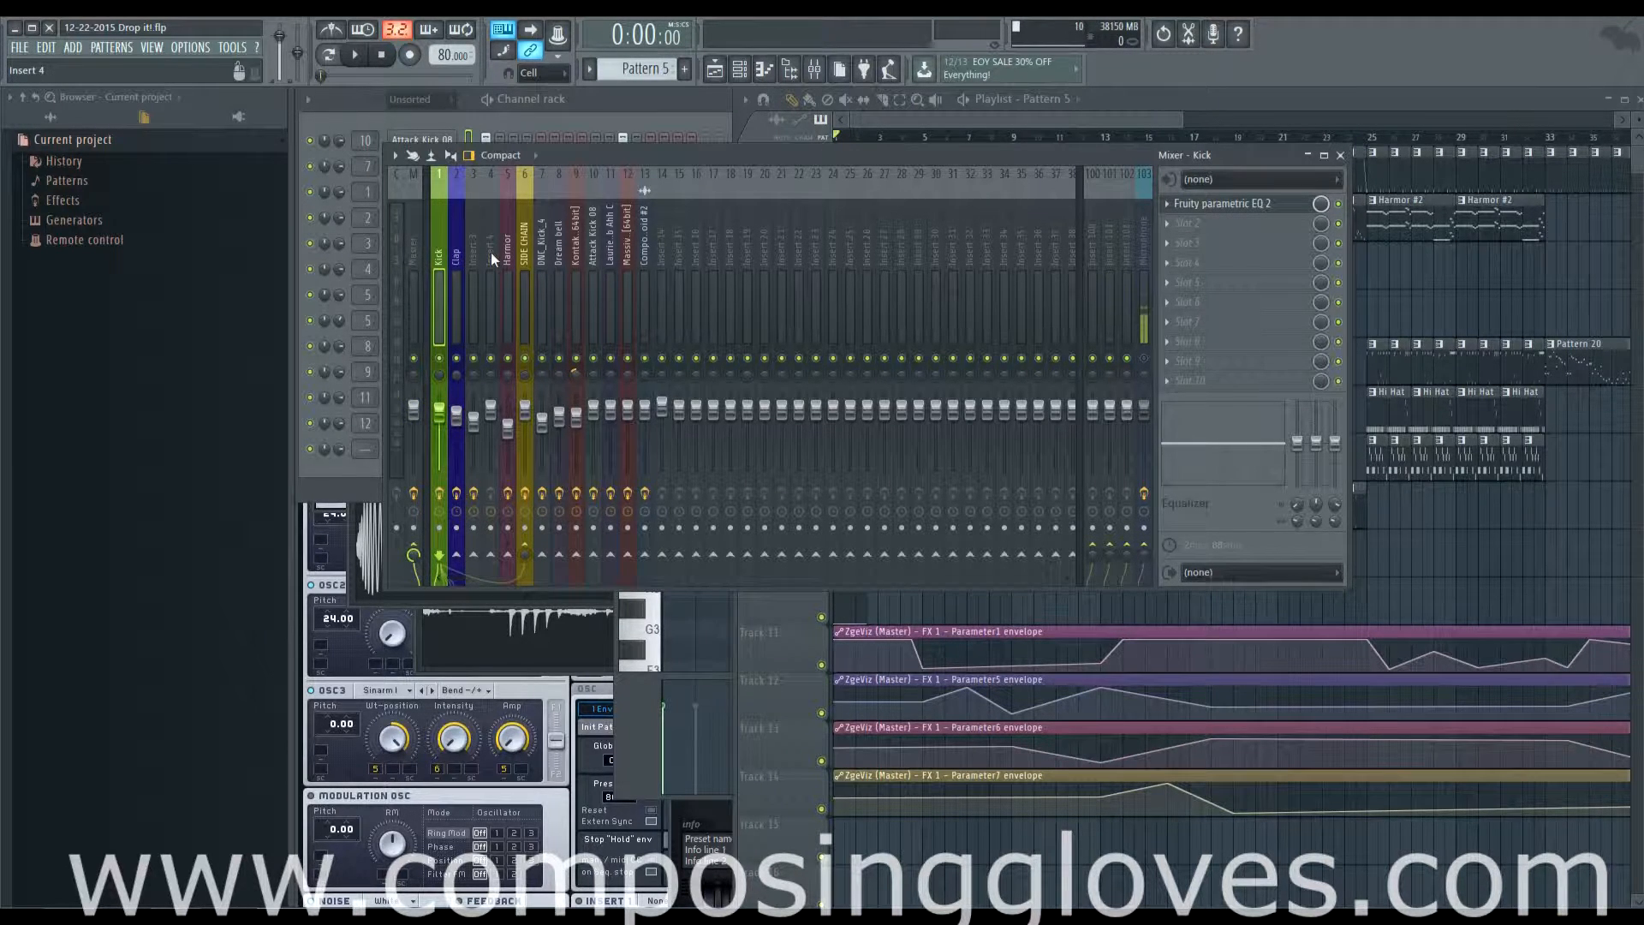
Reposition the mixer window, set the playback position near bar 5, and open the DNC_Kick_3 channel settings.
{"action": "left_click_drag", "start_coordinate": [630, 153], "coordinate": [635, 146]}
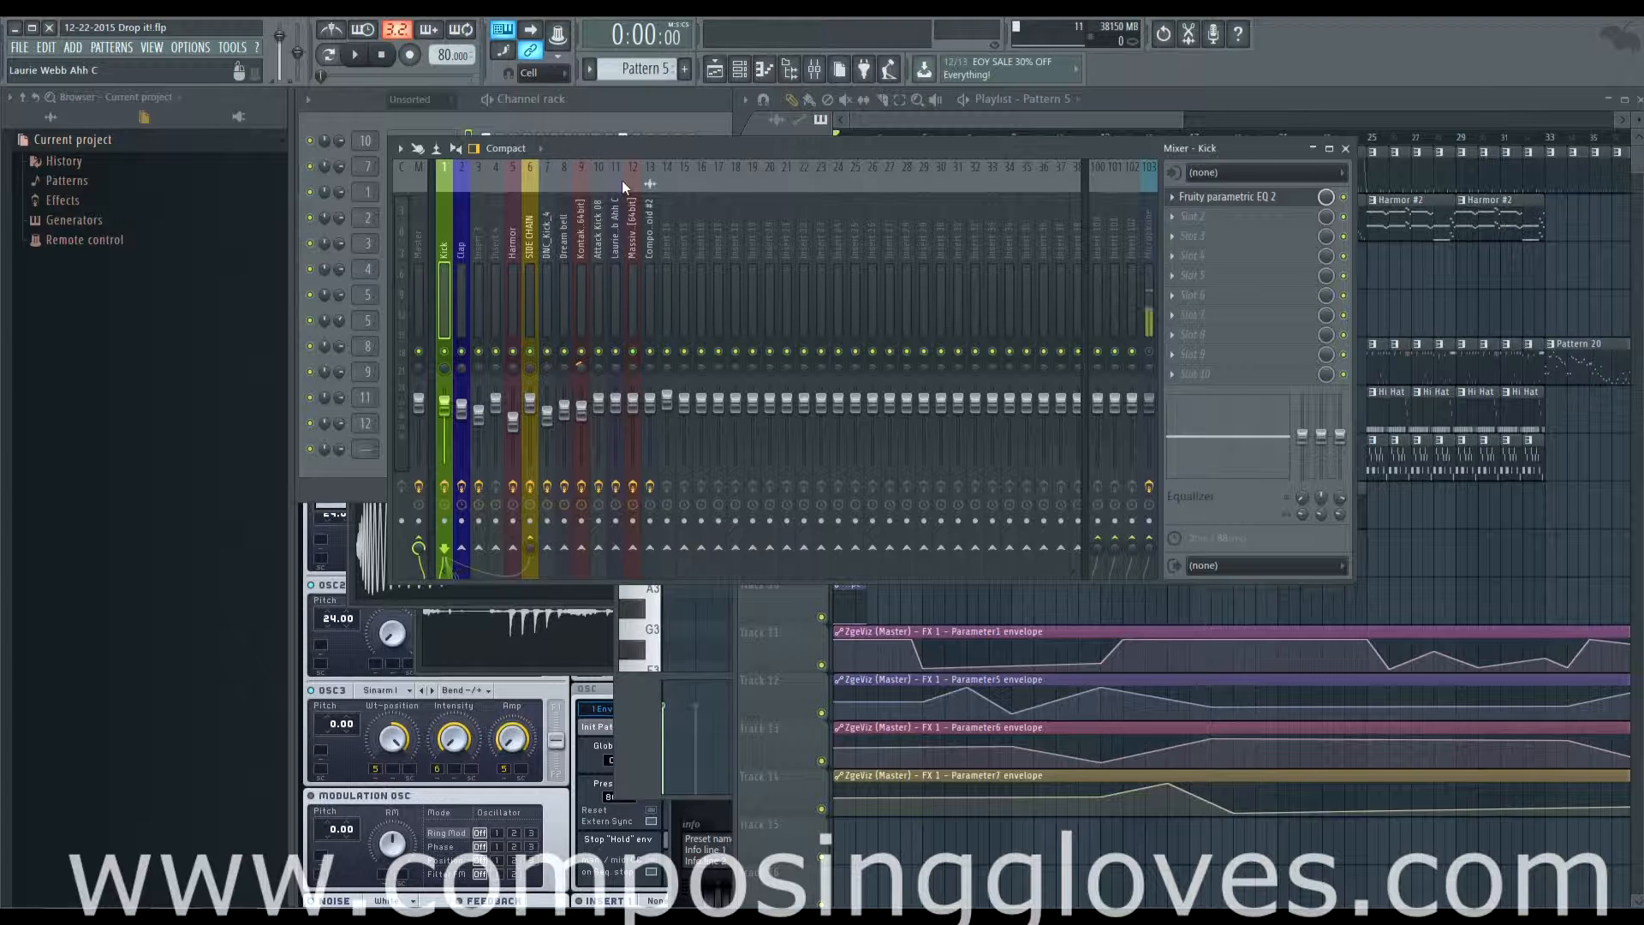
{"action": "left_click_drag", "start_coordinate": [653, 149], "coordinate": [655, 179]}
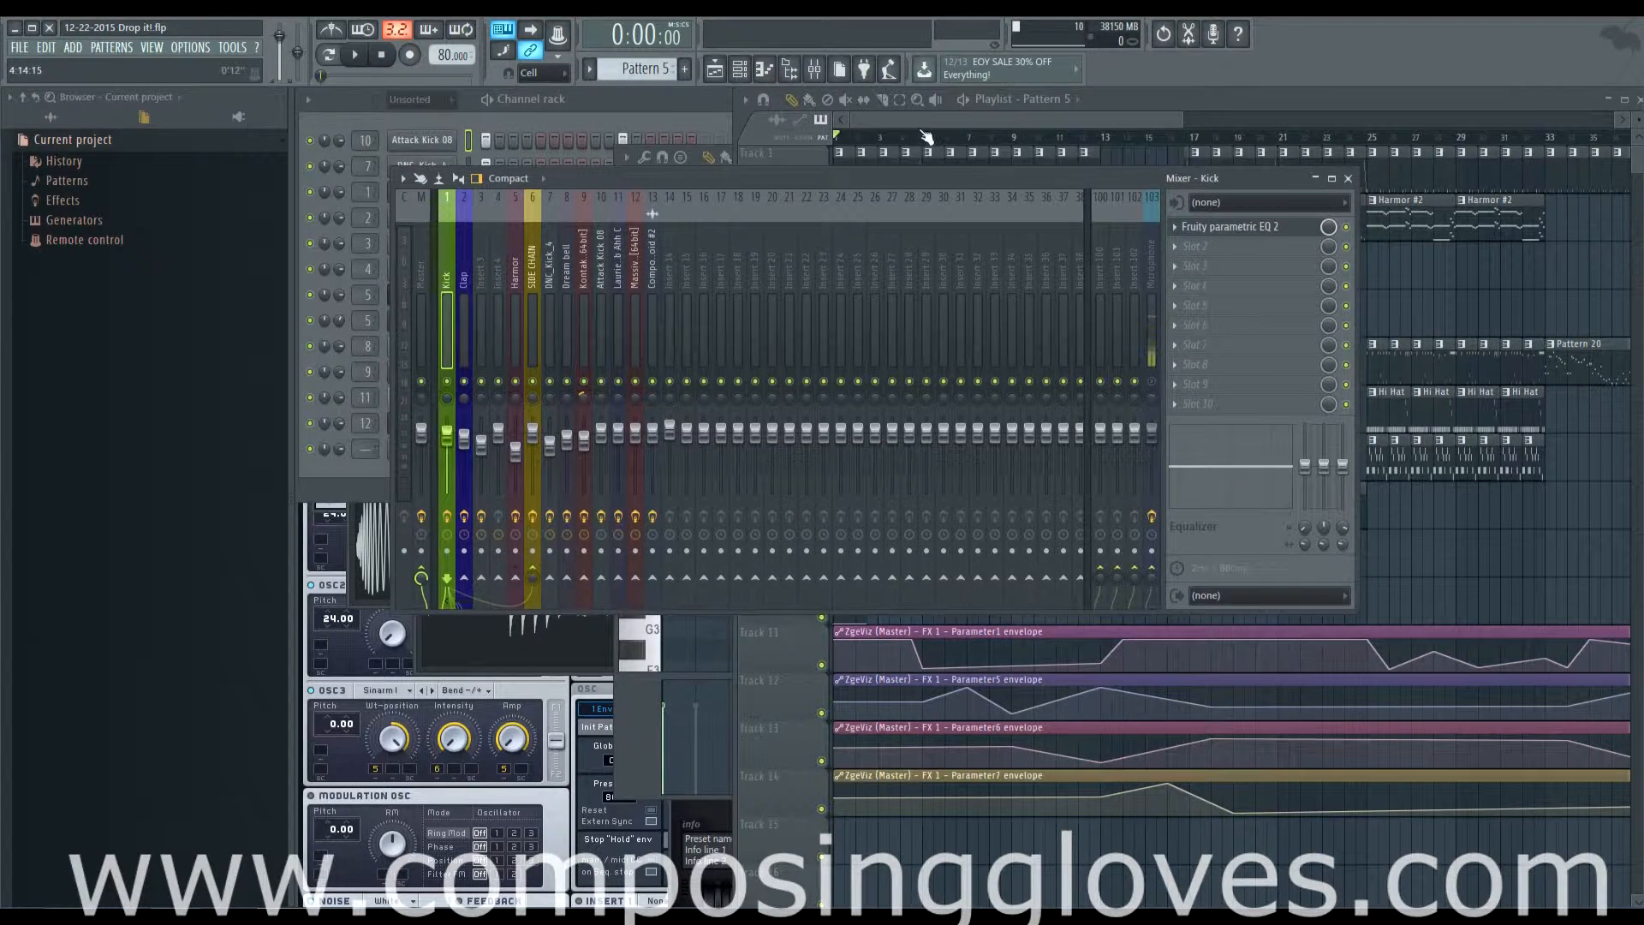
{"action": "left_click", "coordinate": [926, 137]}
{"action": "left_click", "coordinate": [522, 127]}
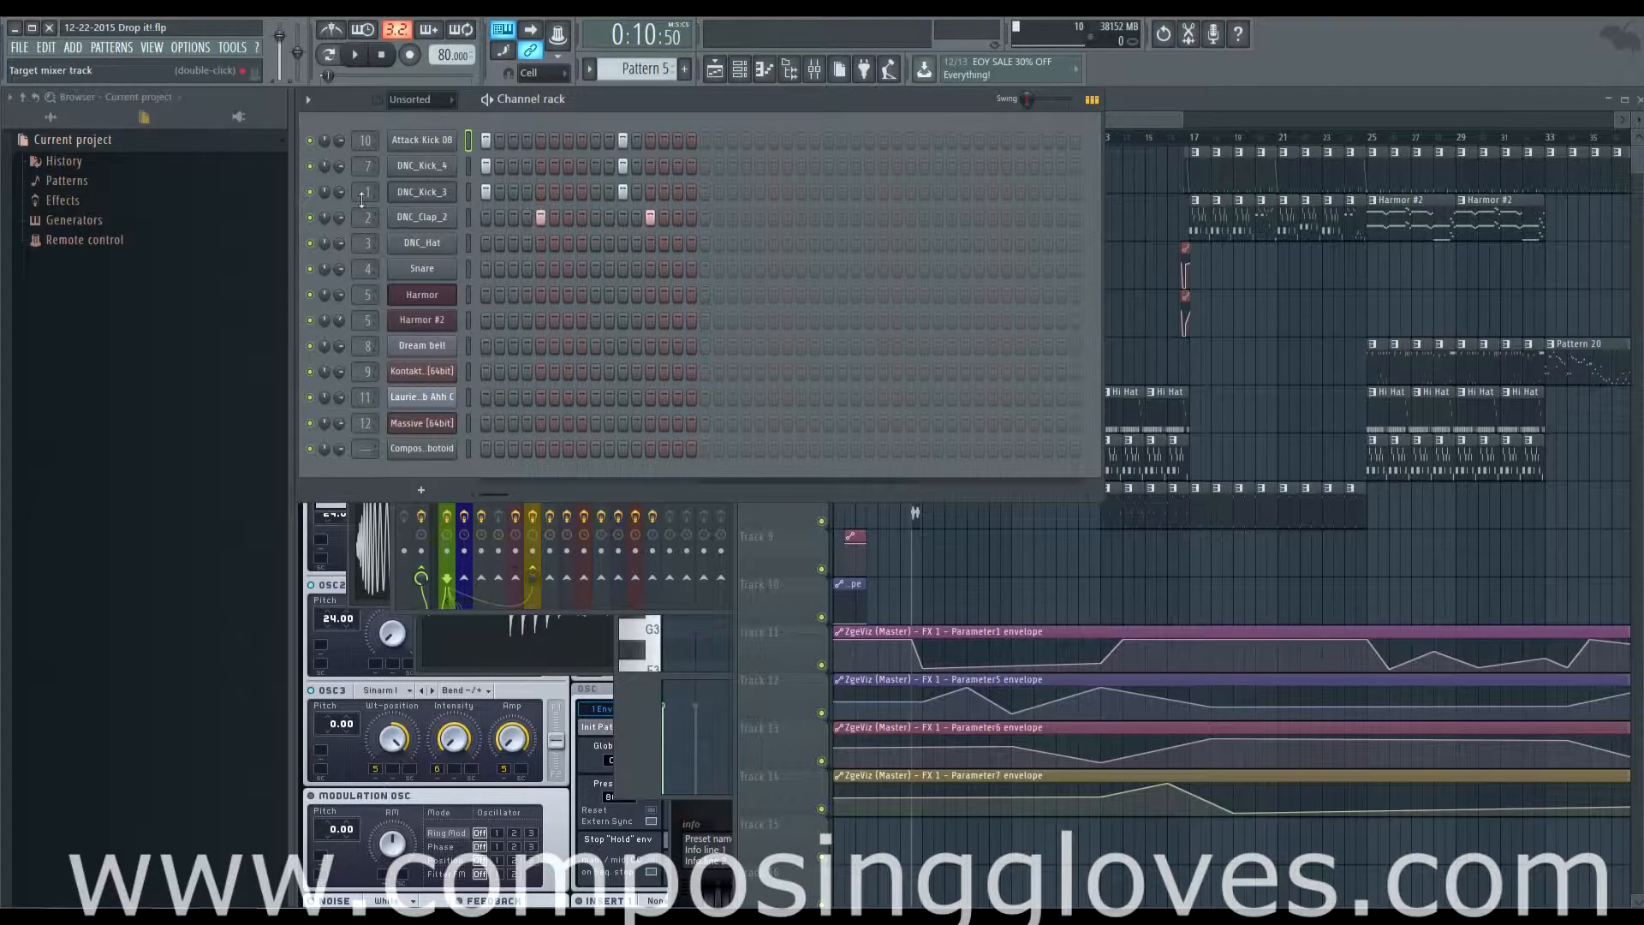
{"action": "left_click", "coordinate": [422, 192]}
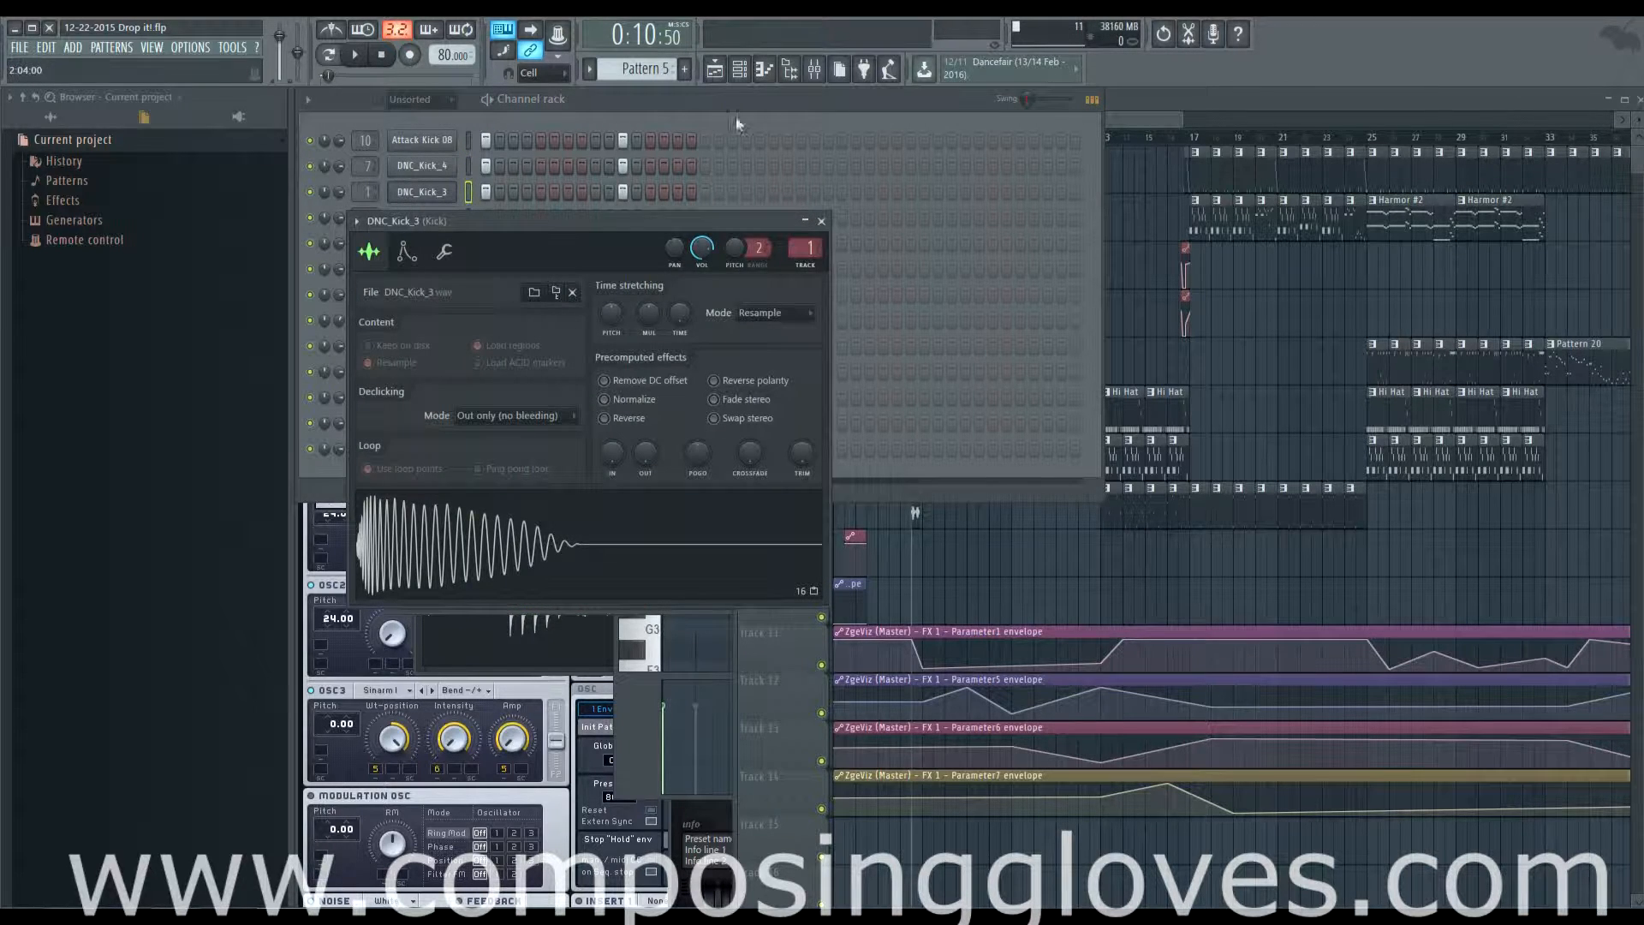
Return to the mixer and examine the level meters and effect slots of the Clap, Insert 3 and Insert 4 tracks.
{"action": "left_click", "coordinate": [814, 70]}
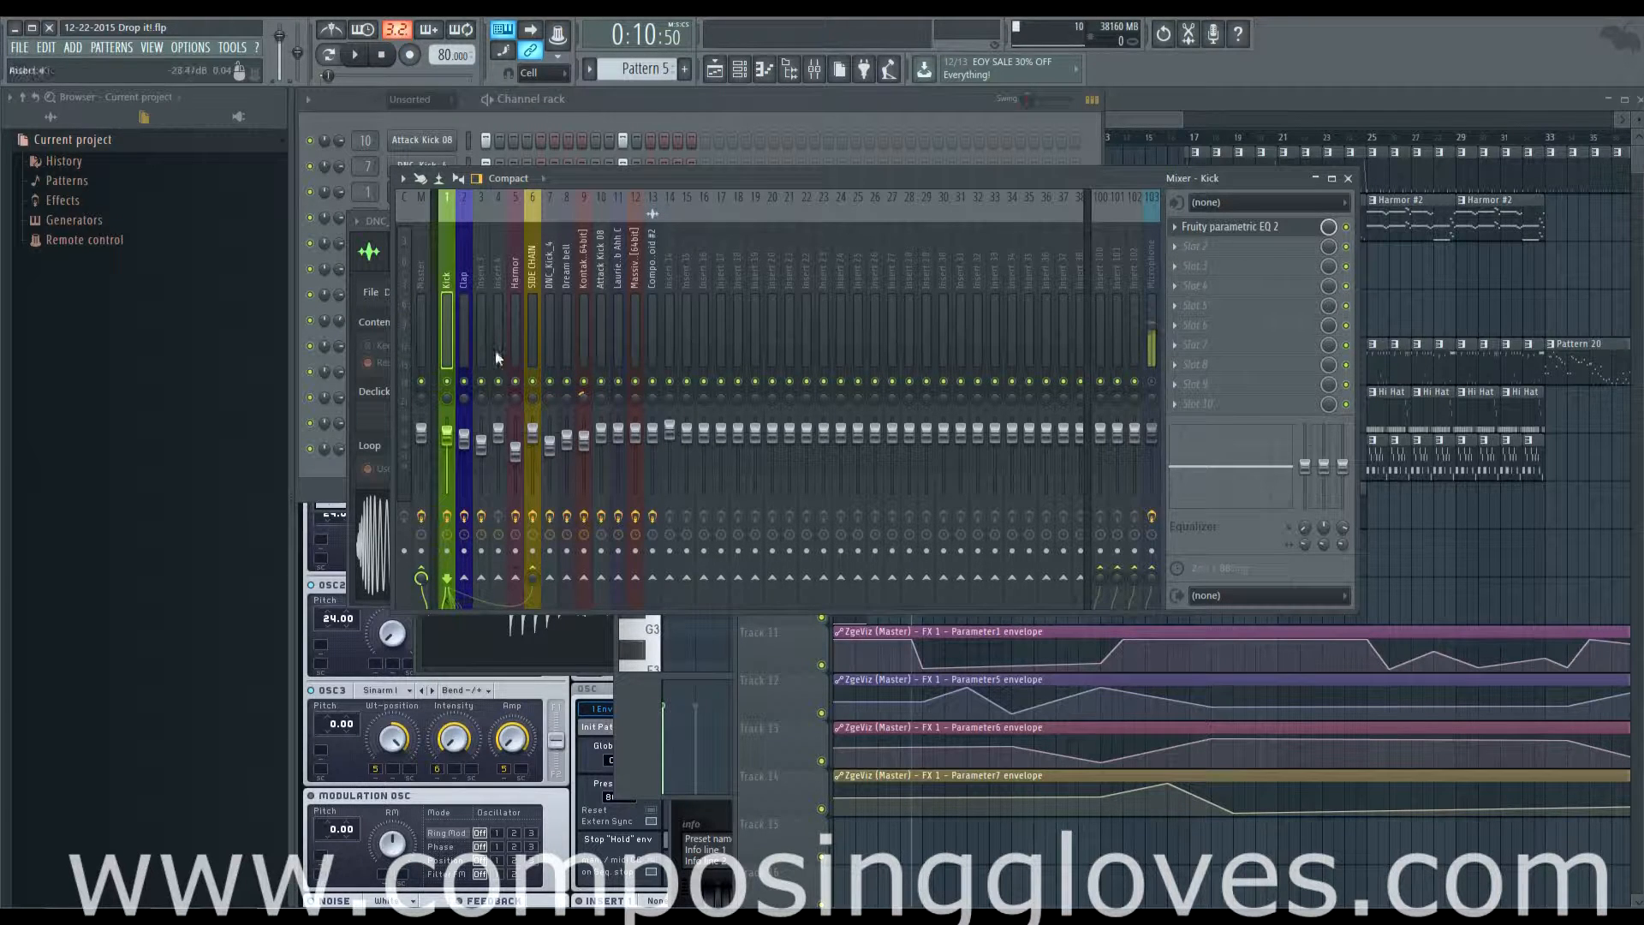
{"action": "left_click", "coordinate": [463, 287]}
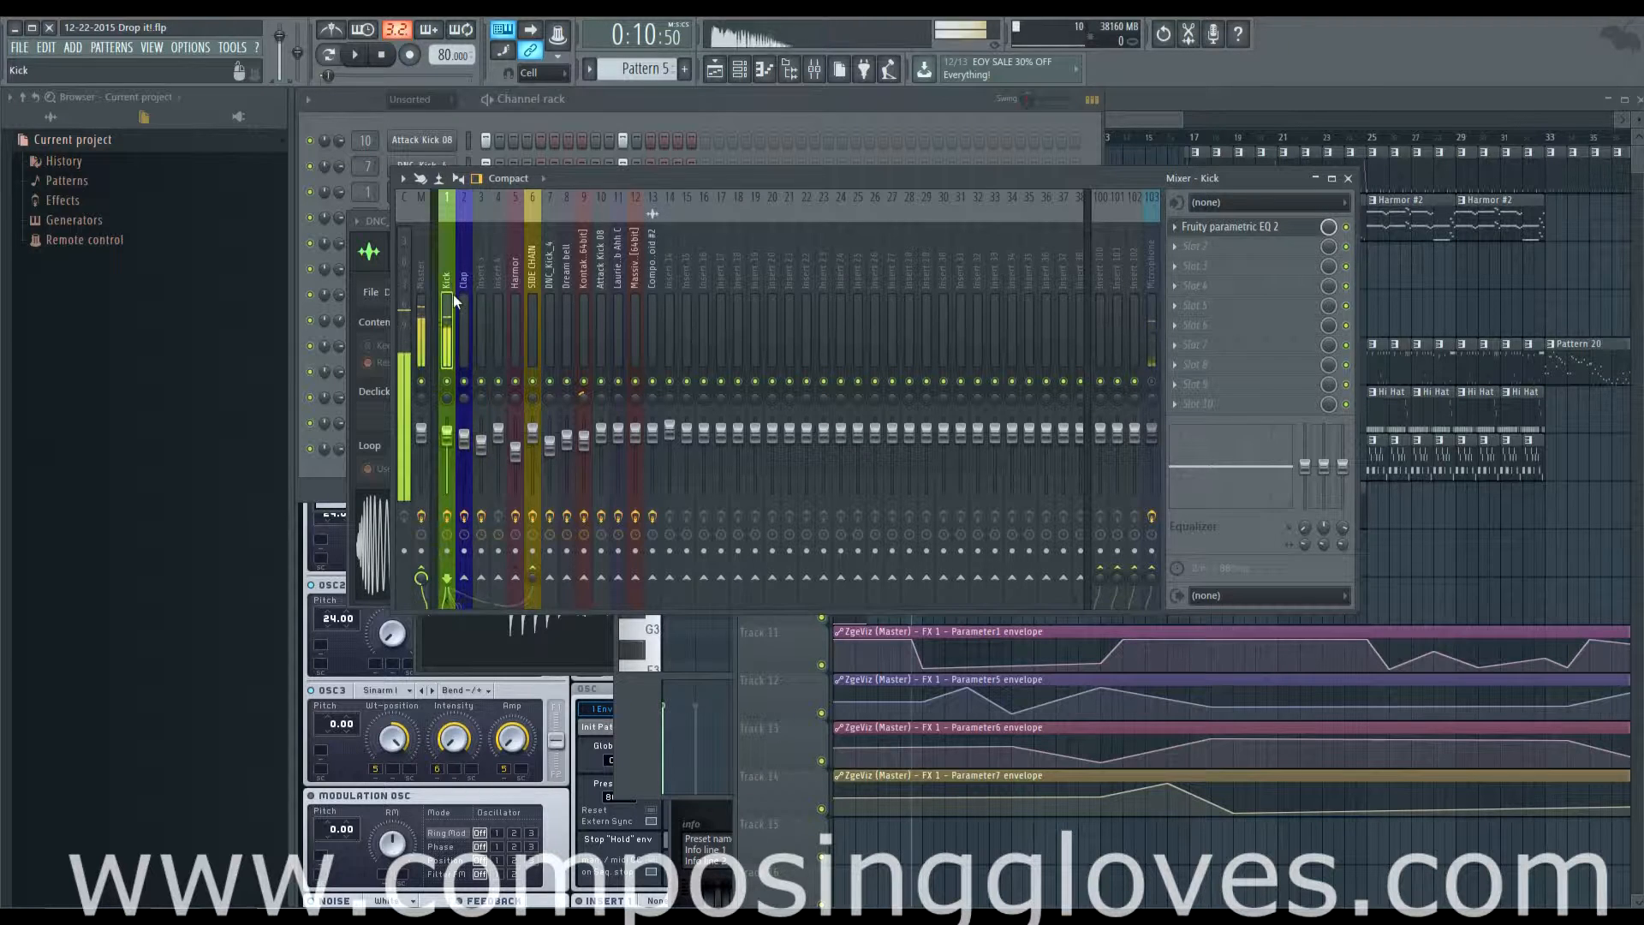
{"action": "left_click", "coordinate": [481, 277]}
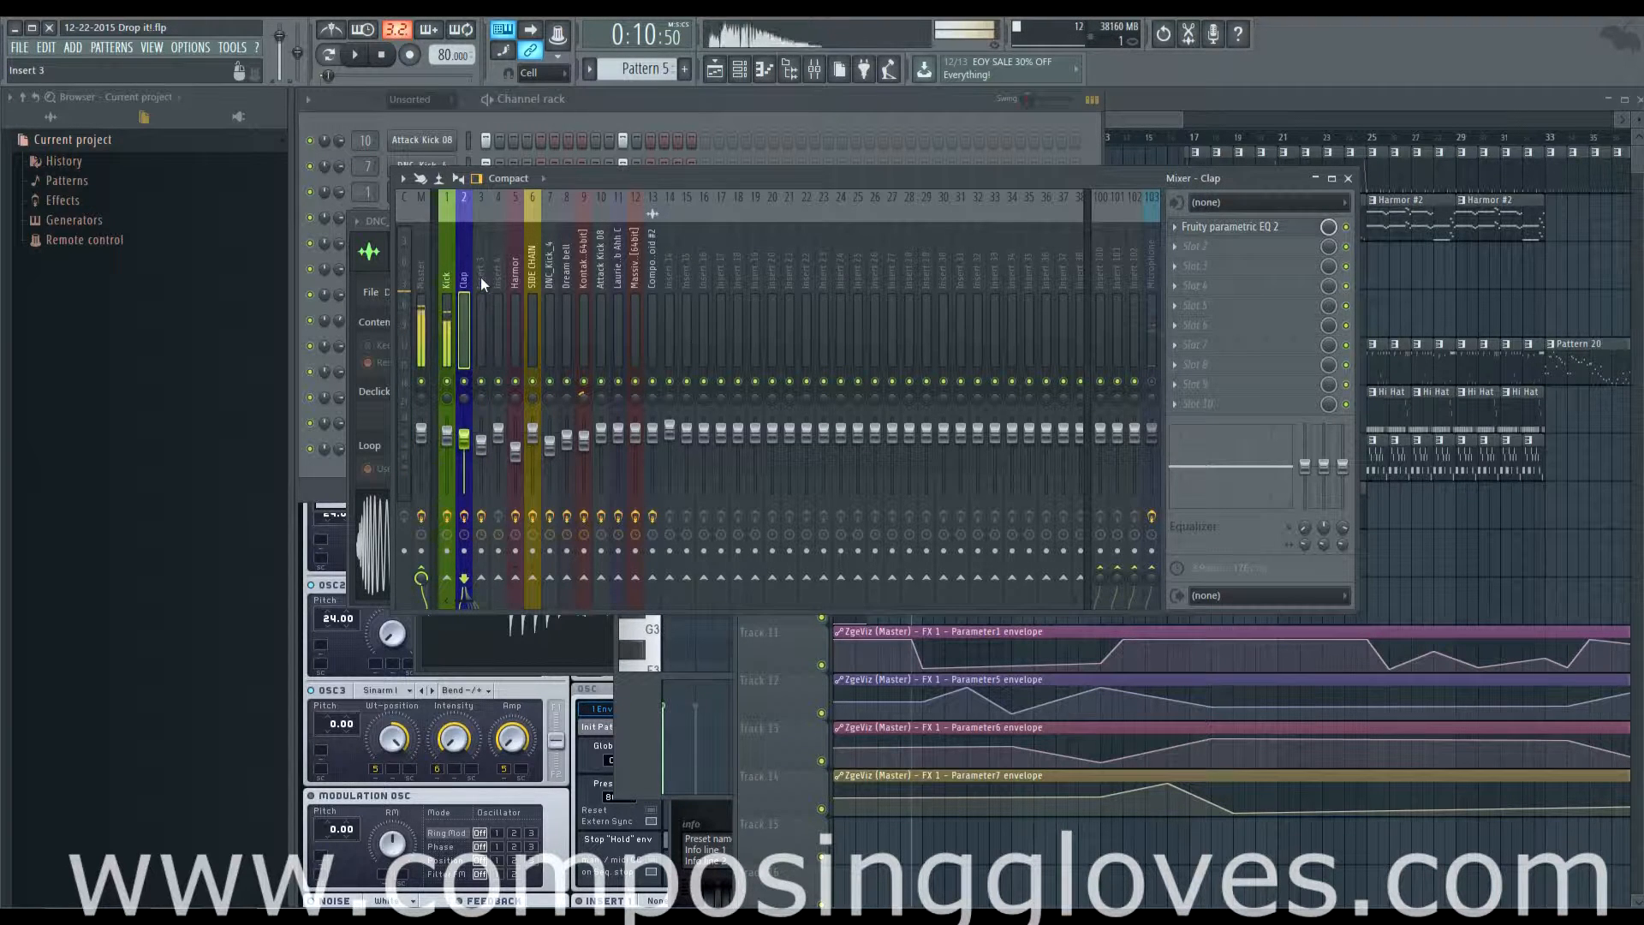
{"action": "left_click", "coordinate": [495, 283]}
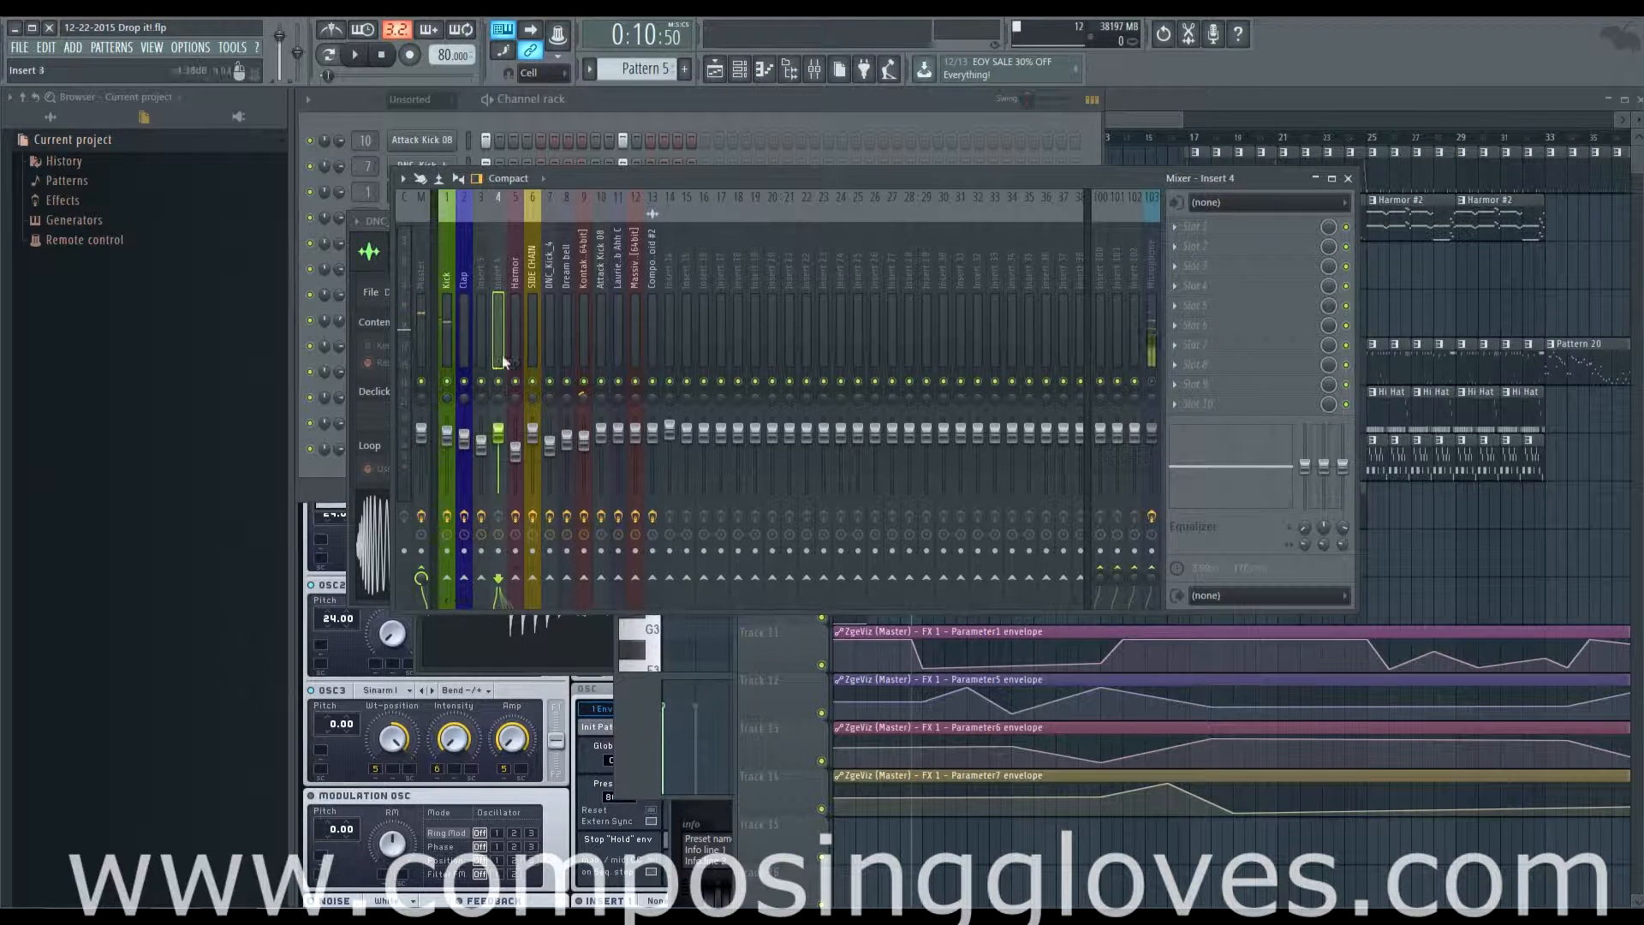
{"action": "left_click", "coordinate": [463, 291]}
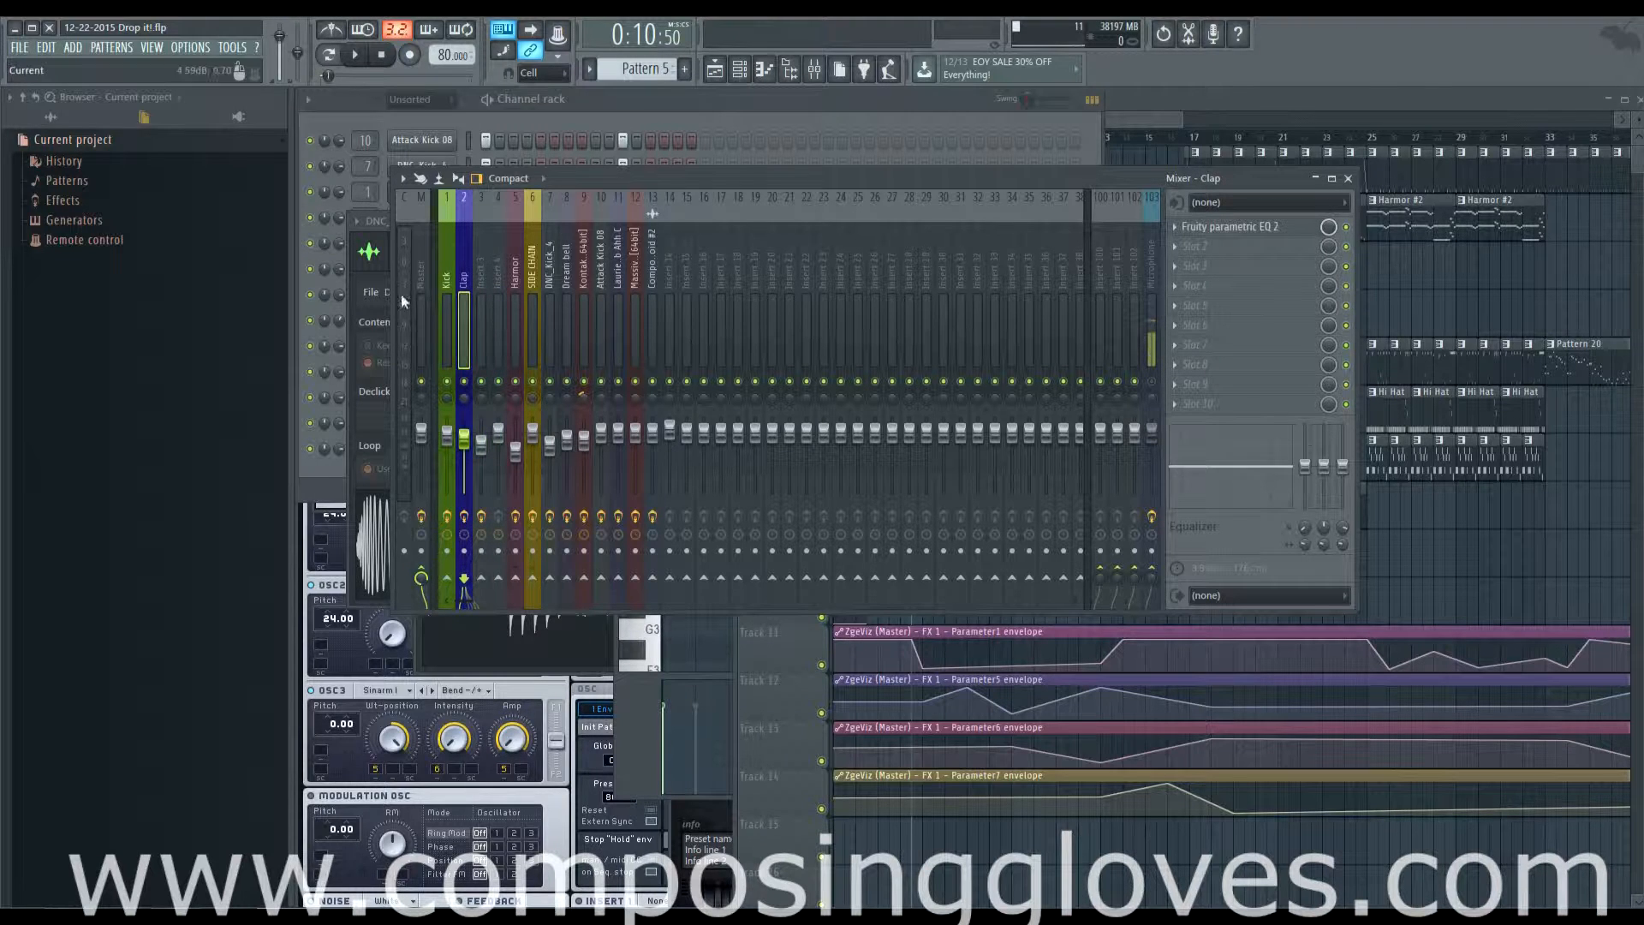
Audition the DNC_Kick_3 sample with the Clap track selected and again with Kick selected, comparing the mixer's level meters.
{"action": "key", "text": "z"}
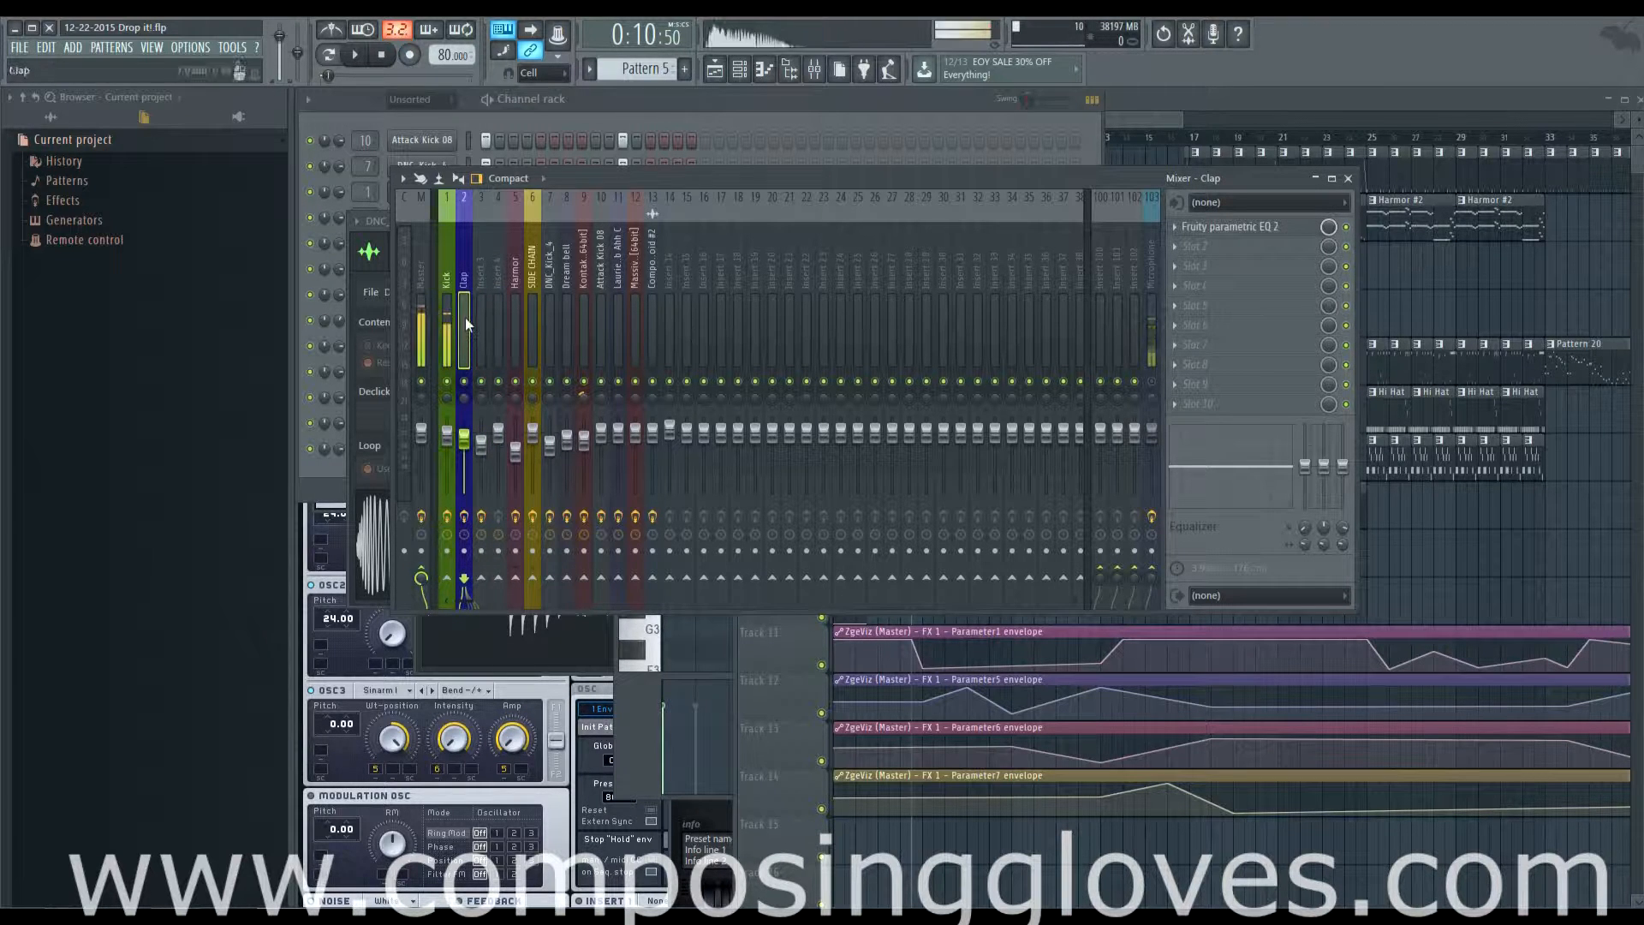
{"action": "left_click", "coordinate": [452, 282]}
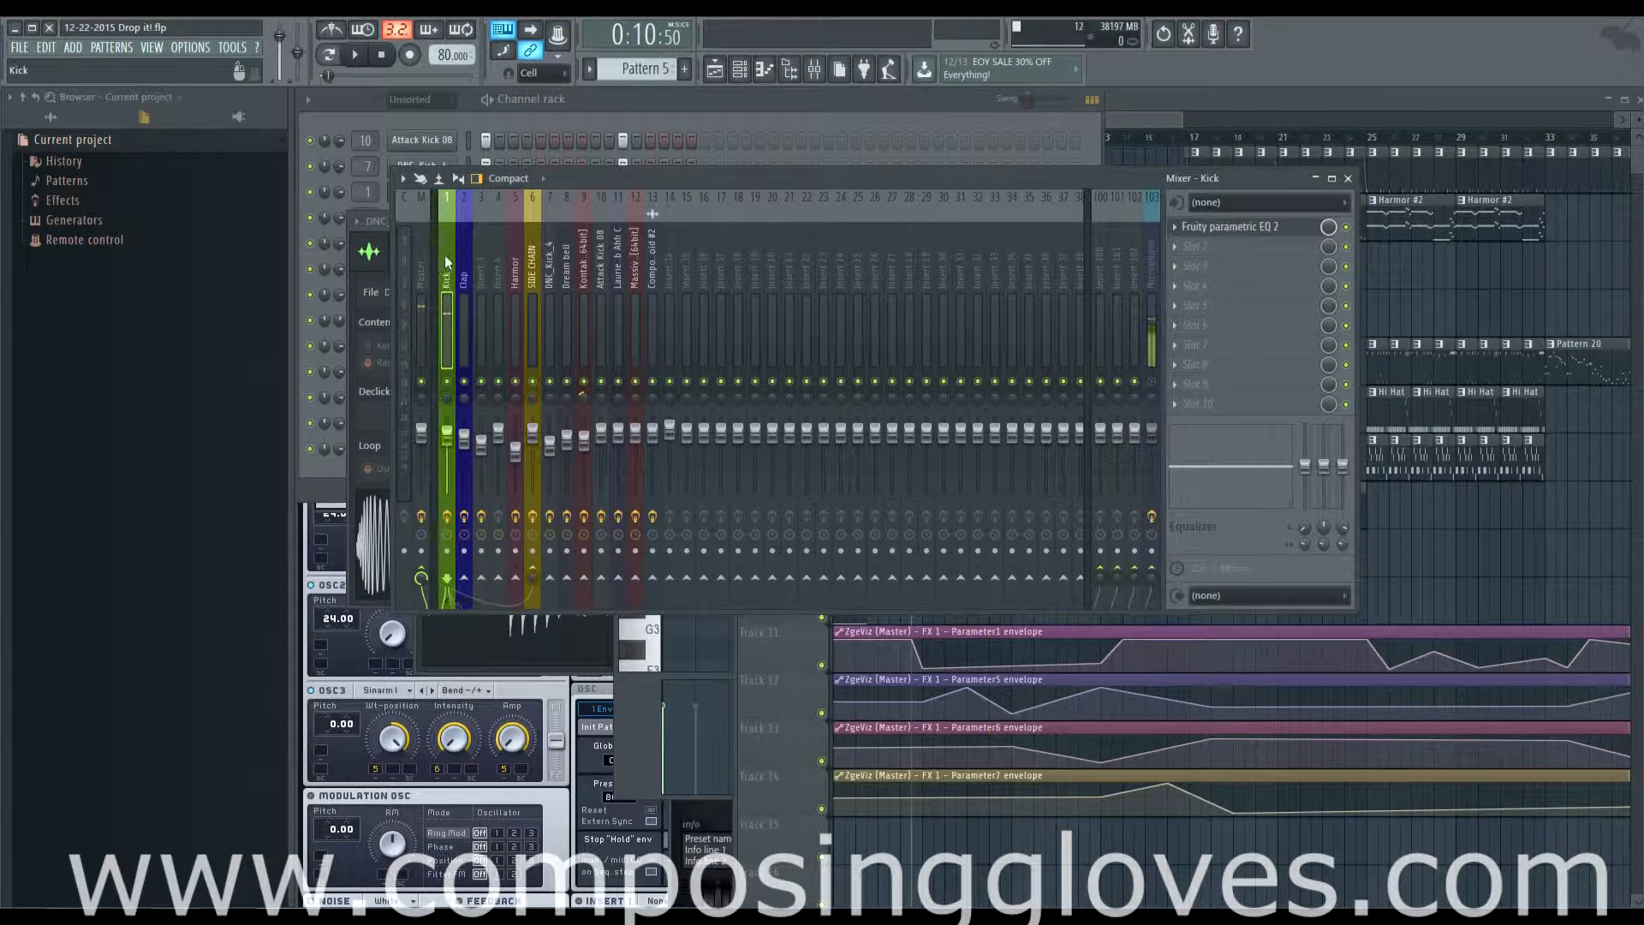
{"action": "key", "text": "z"}
{"action": "left_click_drag", "start_coordinate": [404, 444], "coordinate": [403, 310]}
View the Clap, Insert 3, Harmor and SIDE CHAIN mixer tracks in turn.
{"action": "left_click", "coordinate": [463, 309]}
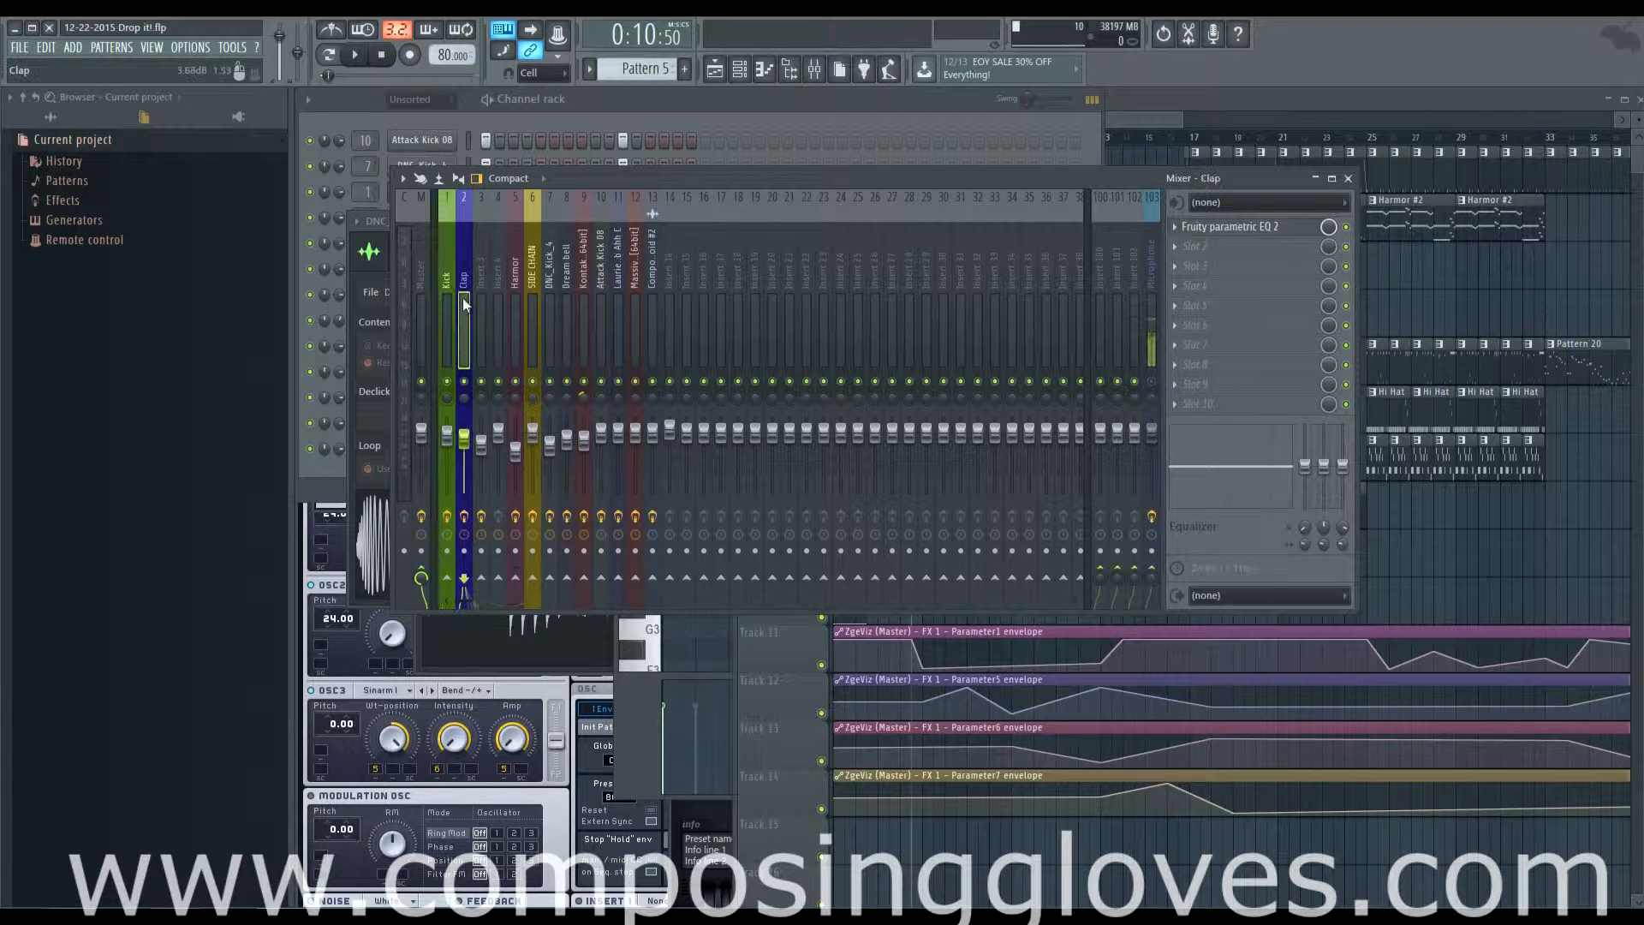
{"action": "left_click", "coordinate": [480, 301]}
{"action": "left_click", "coordinate": [516, 301]}
{"action": "left_click", "coordinate": [533, 301]}
Hide the mixer's large meter and Master track section and show it again.
{"action": "scroll", "coordinate": [423, 321], "scroll_direction": "down", "scroll_amount": 1}
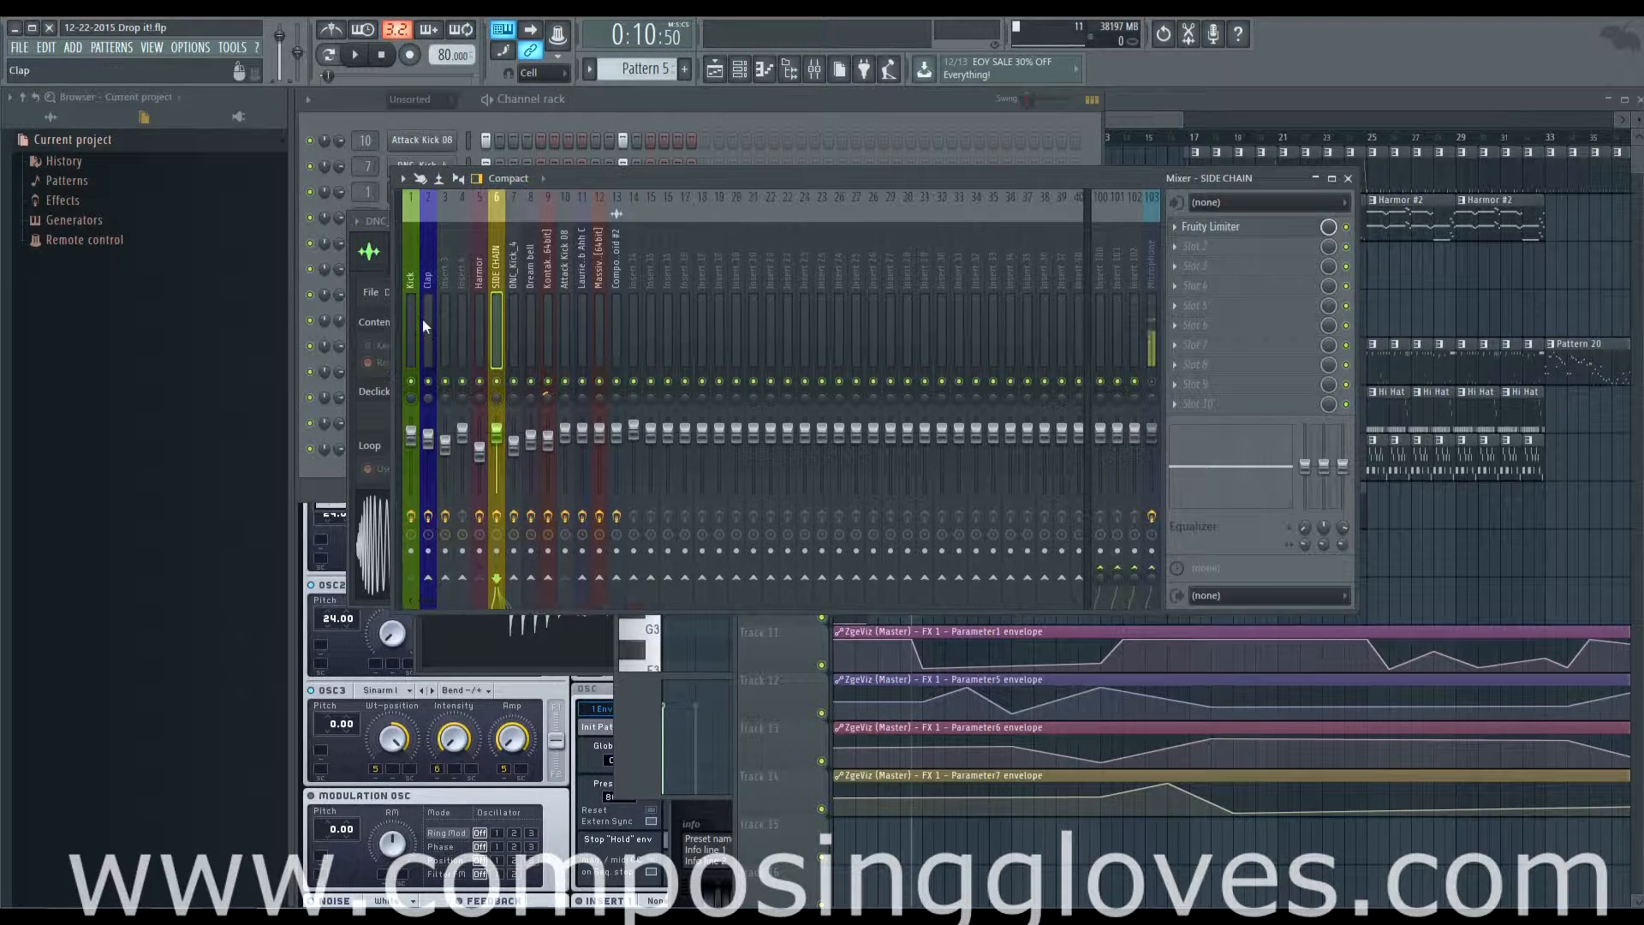
{"action": "scroll", "coordinate": [419, 319], "scroll_direction": "up", "scroll_amount": 1}
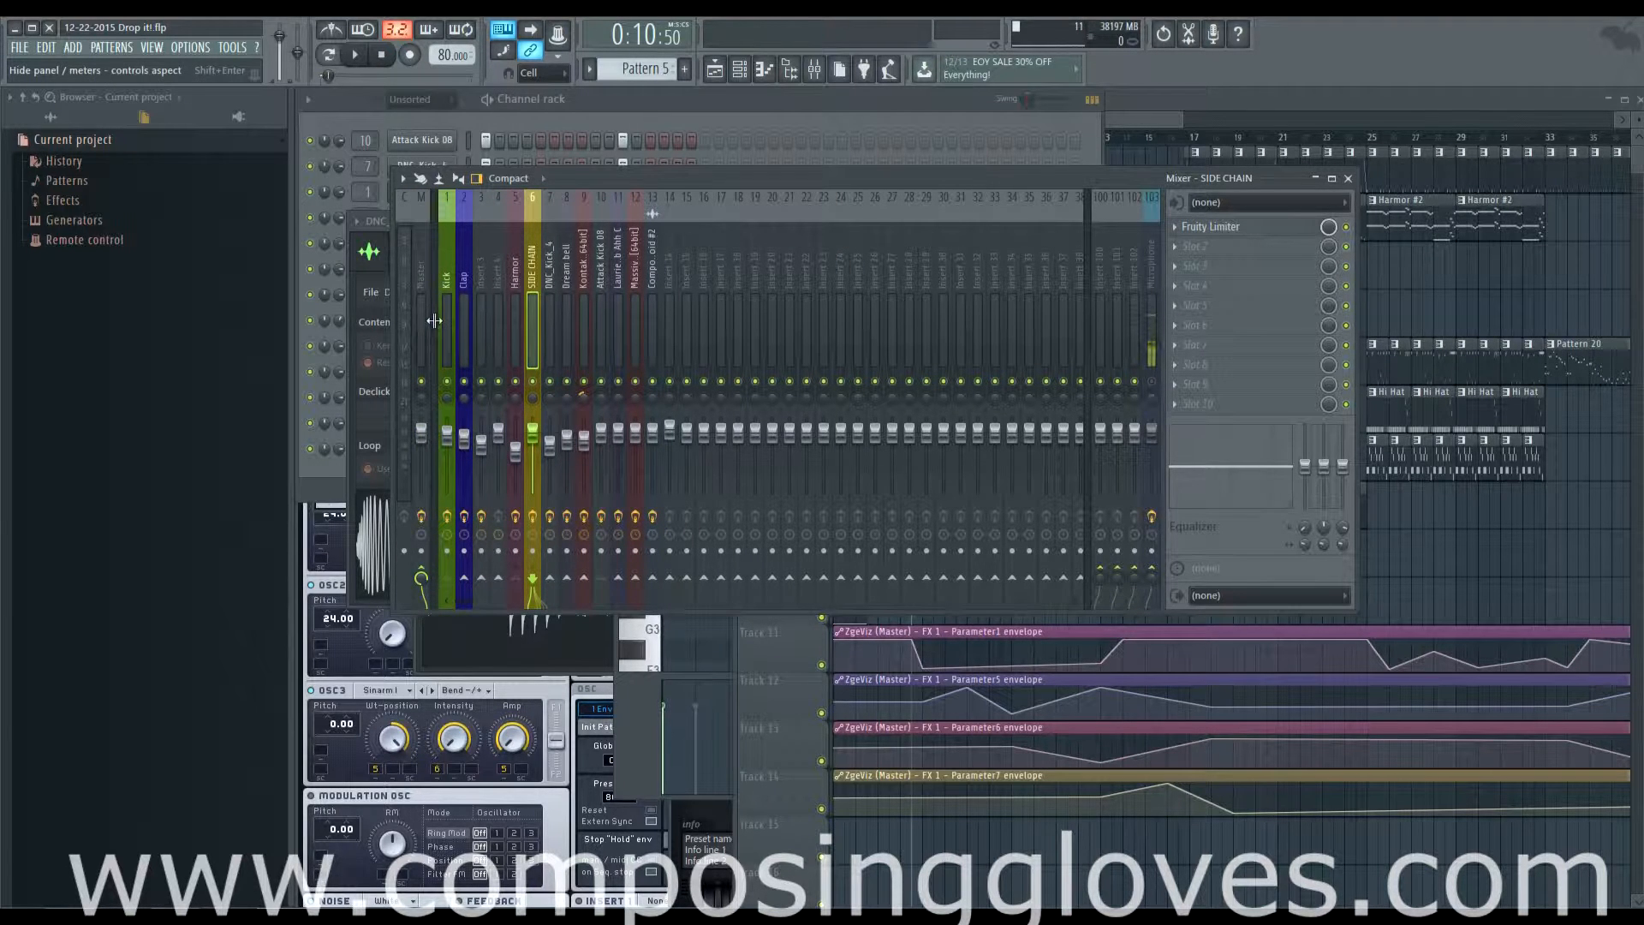
{"action": "left_click", "coordinate": [434, 351]}
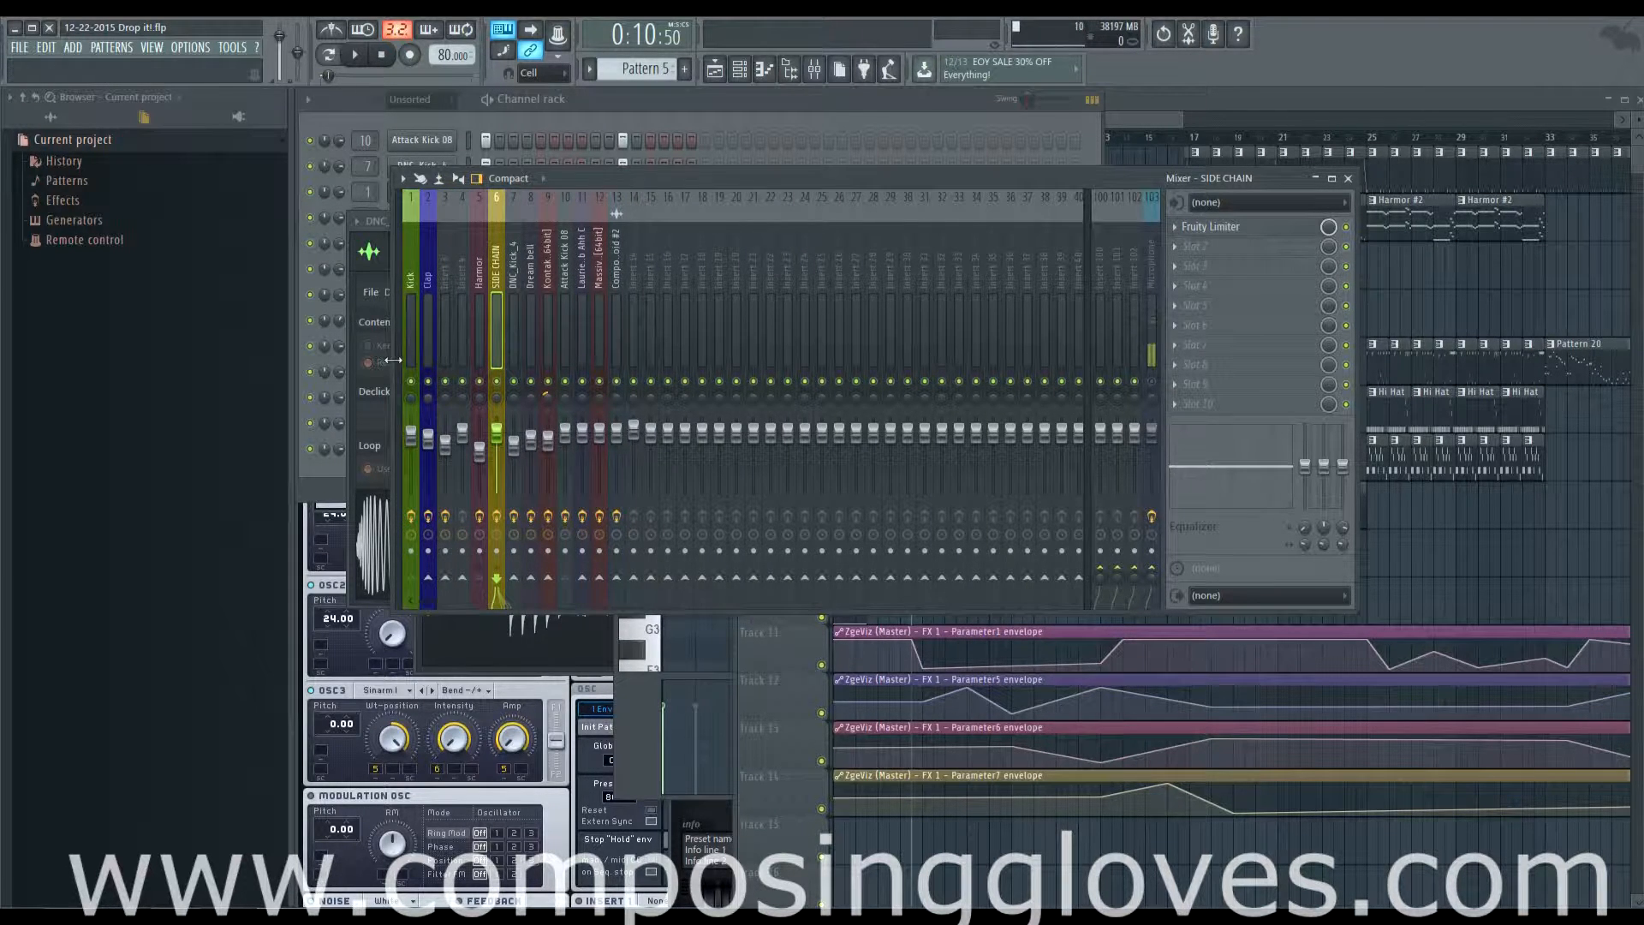
{"action": "left_click", "coordinate": [399, 360]}
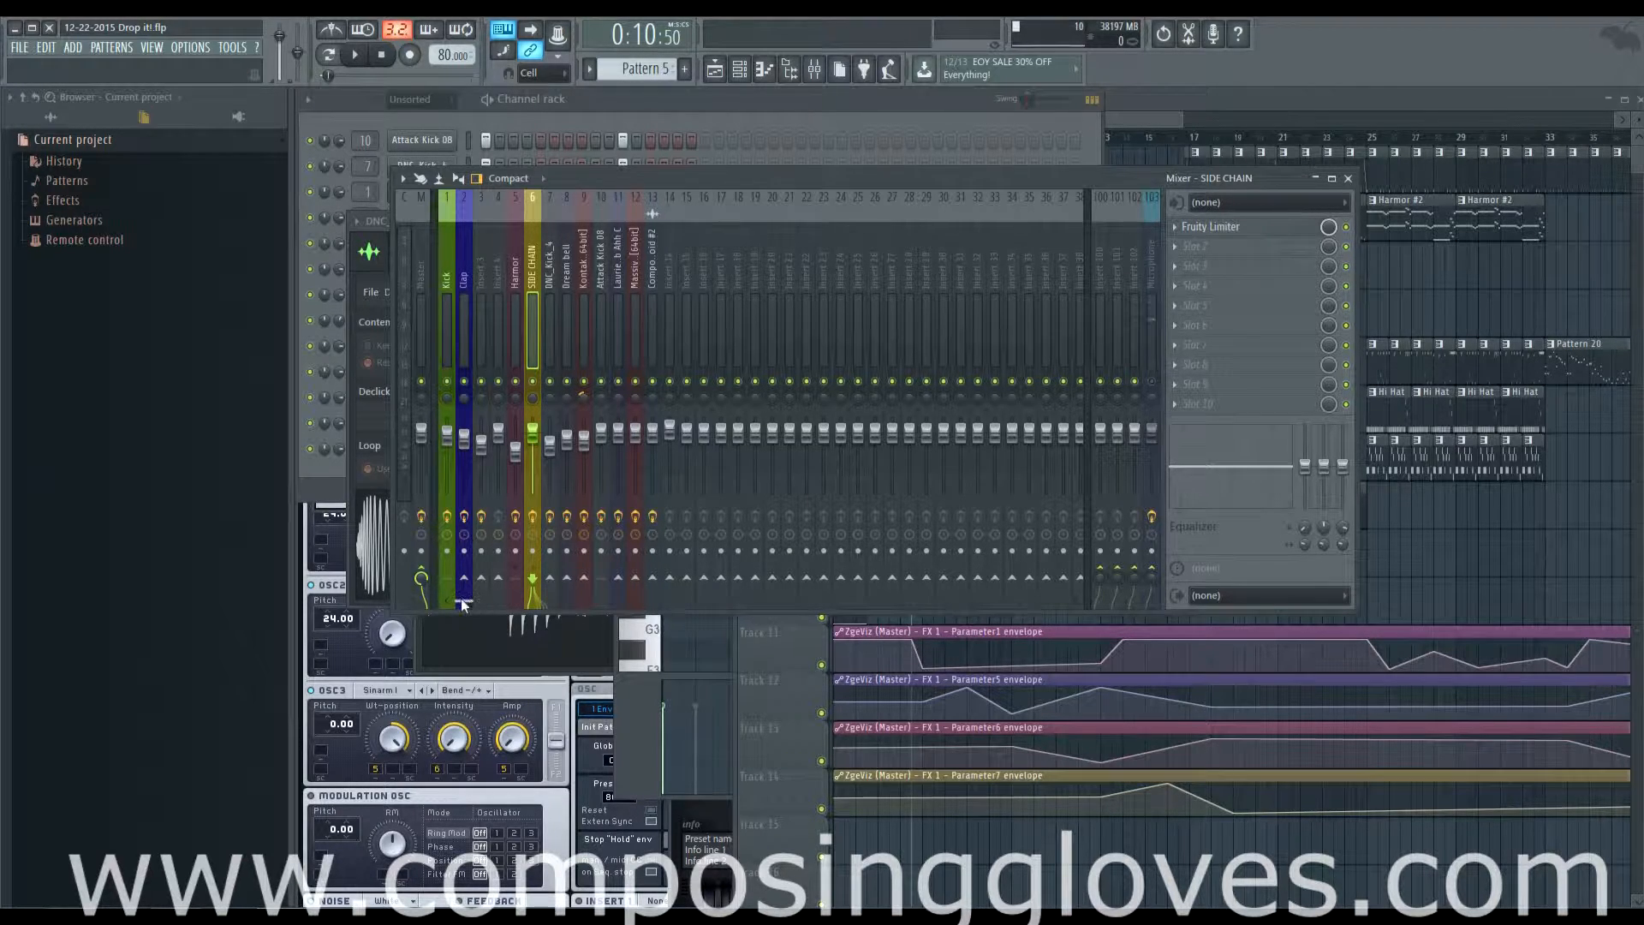
Examine the Dock to options of the Kontakt 5 mixer track, and view the separately docked Microphone and Insert 100 tracks.
{"action": "left_click_drag", "start_coordinate": [463, 601], "coordinate": [417, 598]}
{"action": "right_click", "coordinate": [580, 253]}
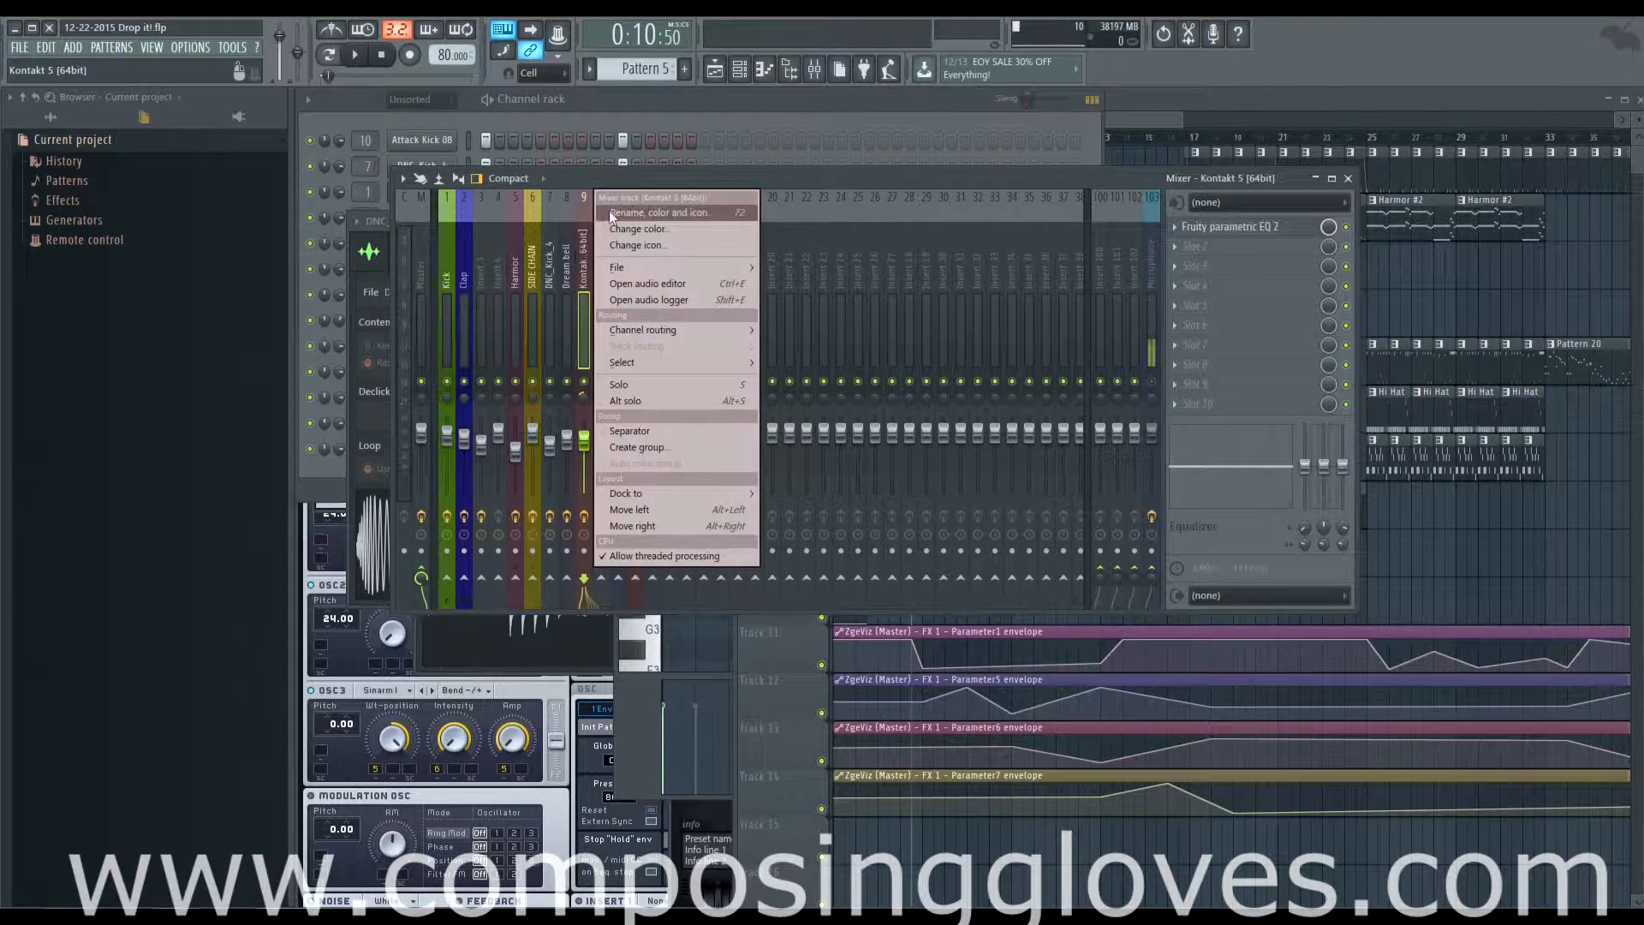
{"action": "mouse_move", "coordinate": [706, 493]}
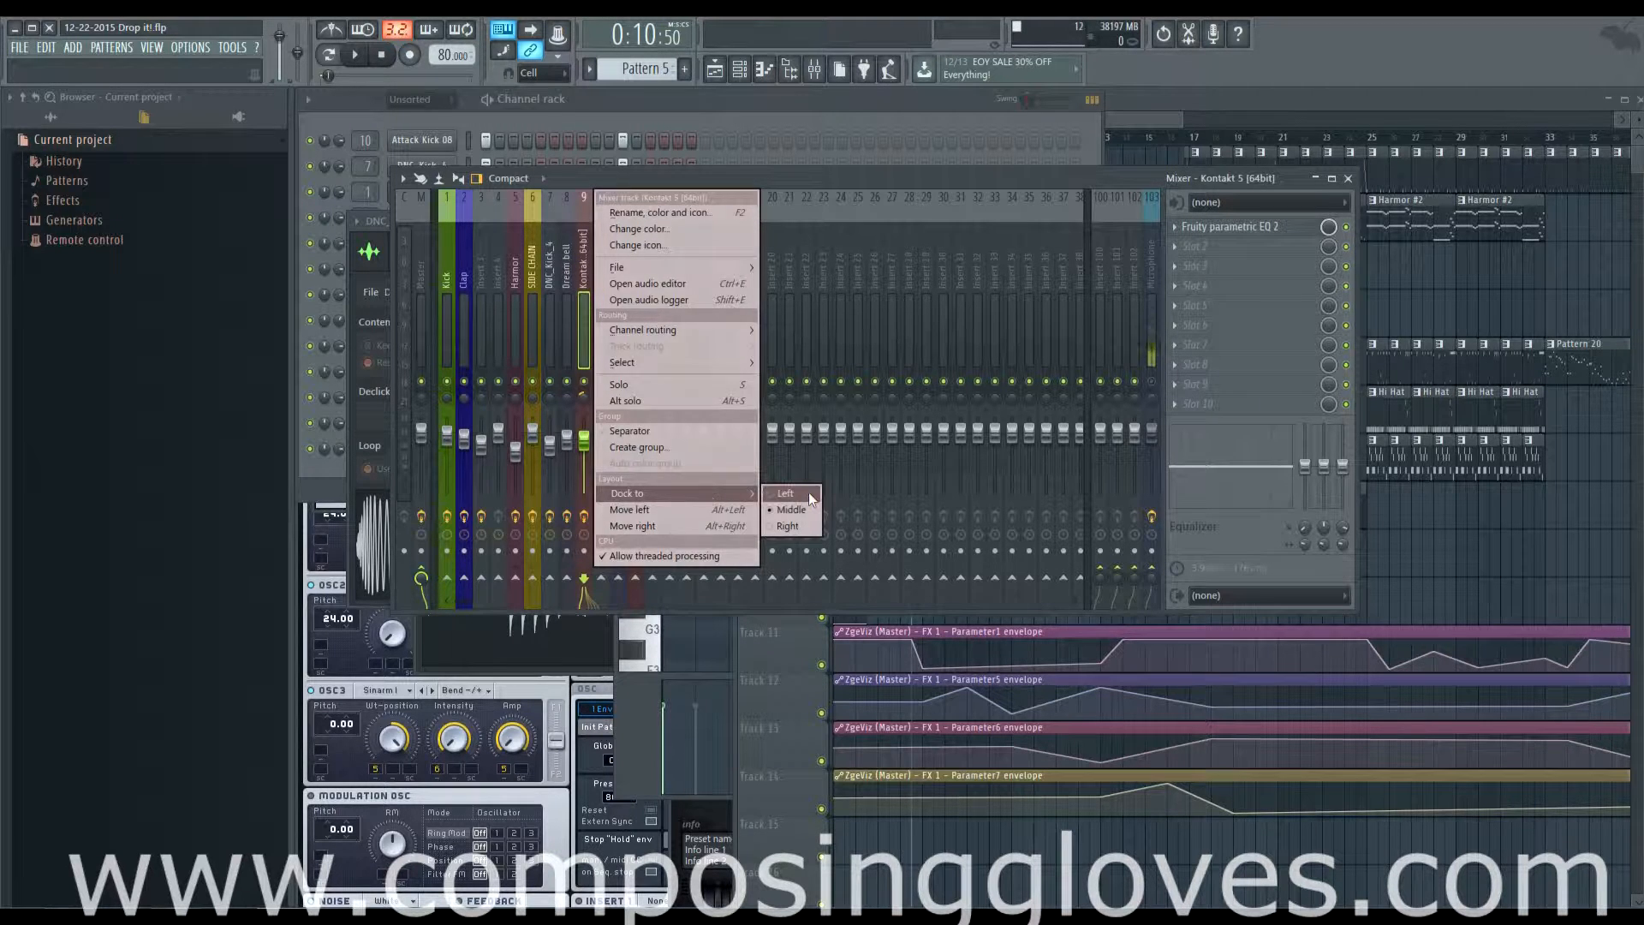
{"action": "left_click", "coordinate": [850, 170]}
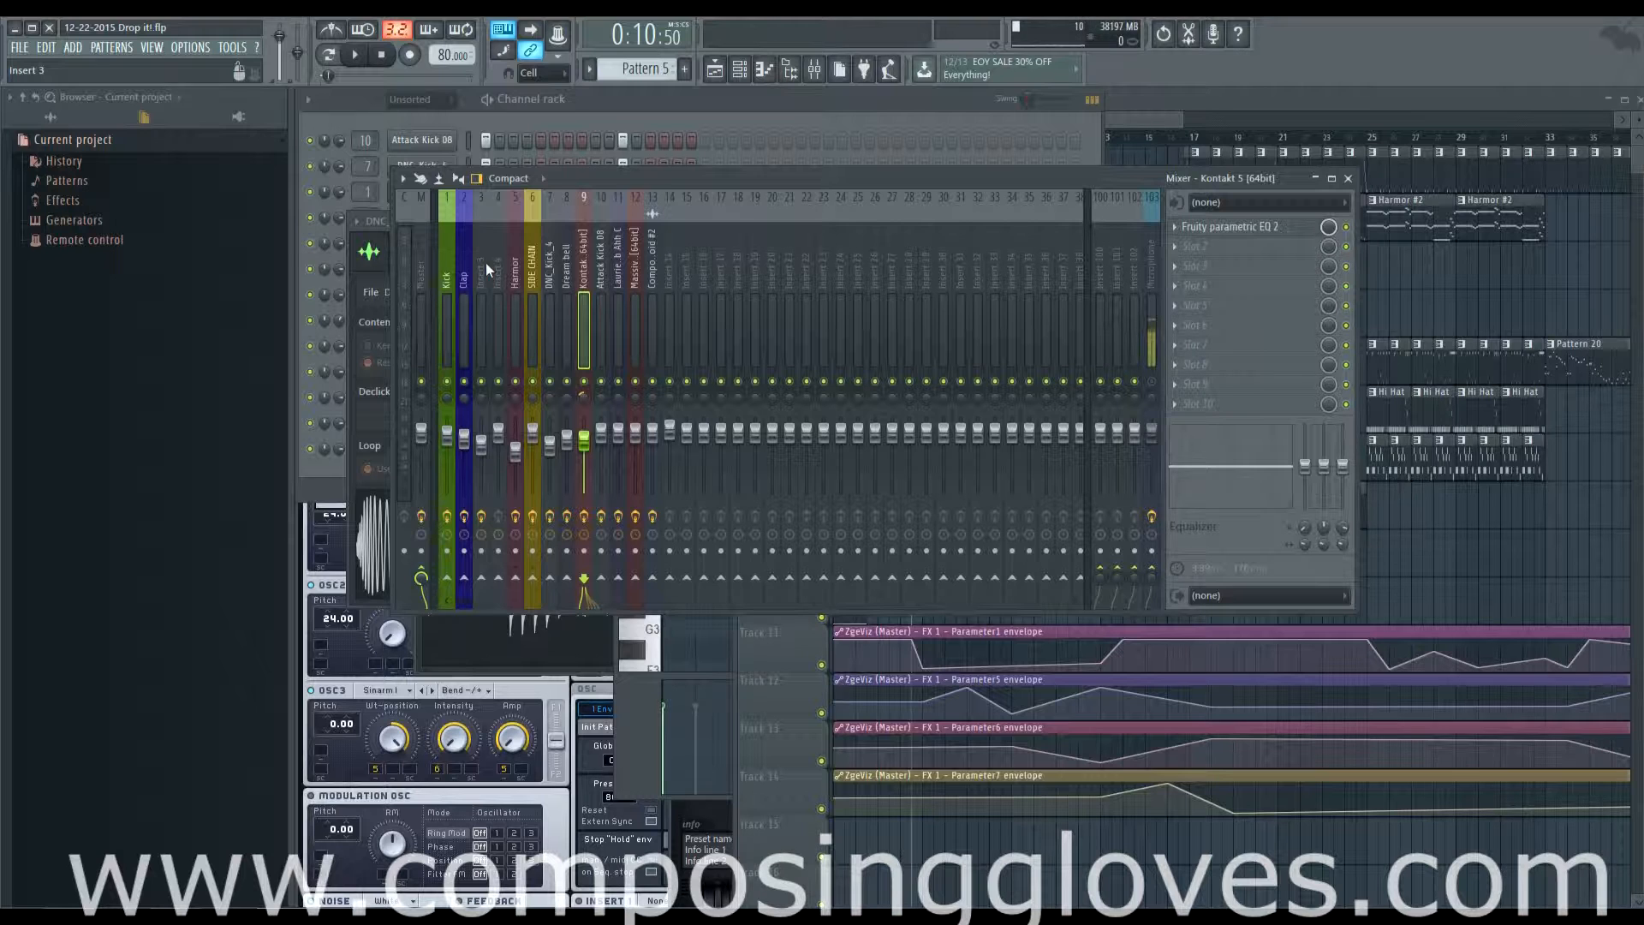
{"action": "left_click", "coordinate": [1156, 265]}
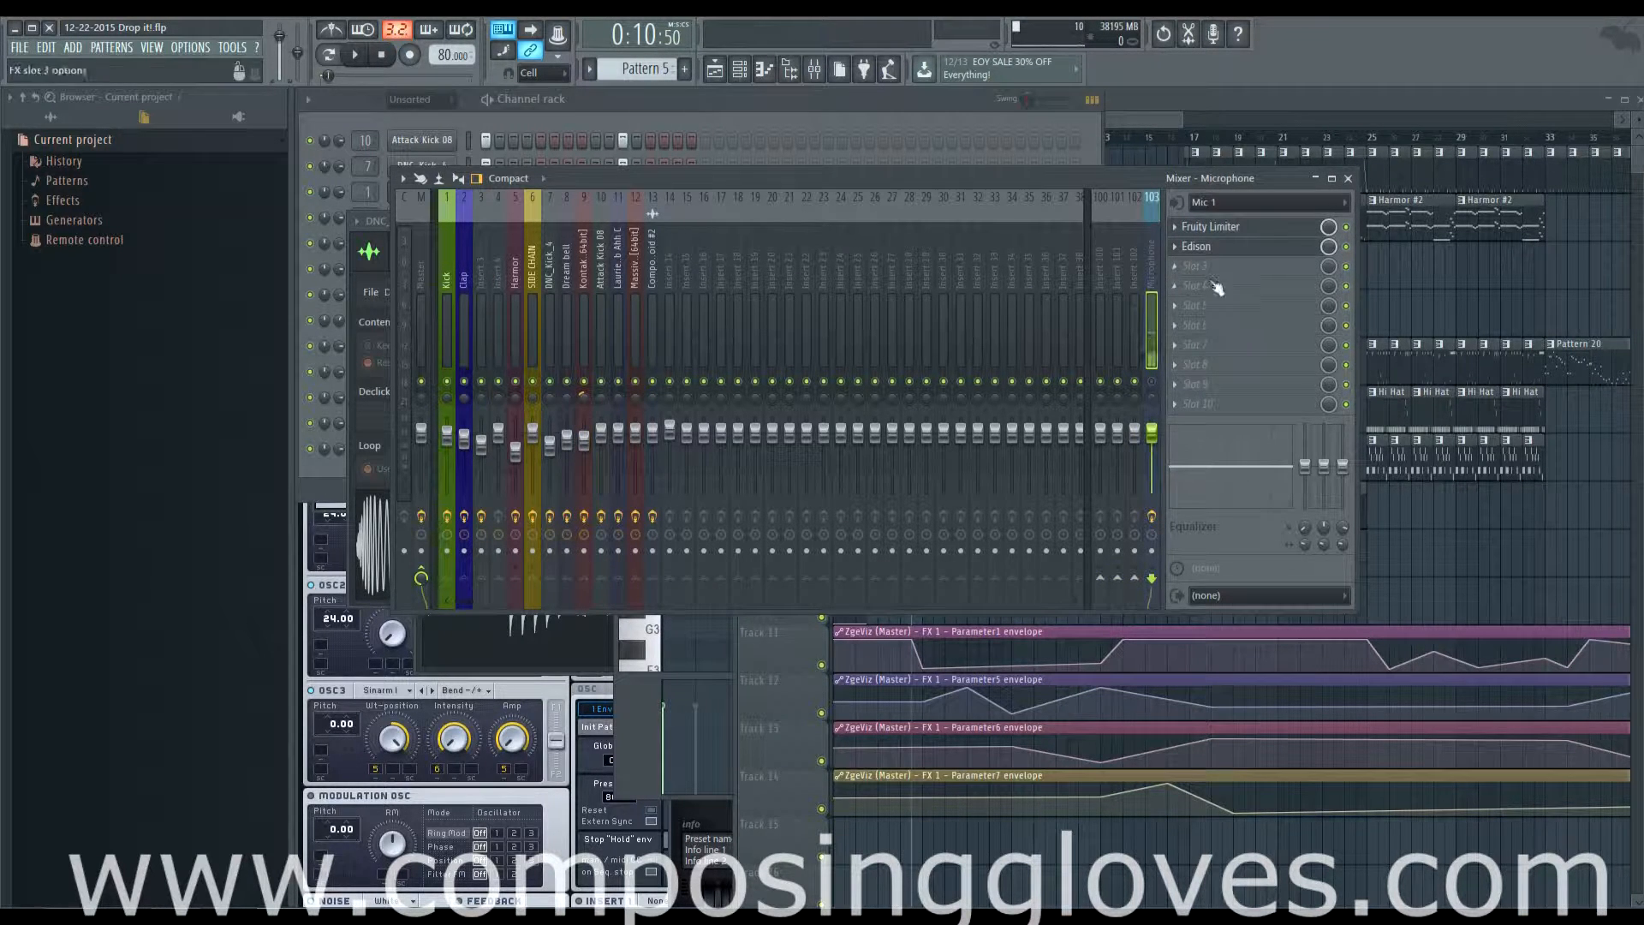
{"action": "left_click", "coordinate": [1125, 272]}
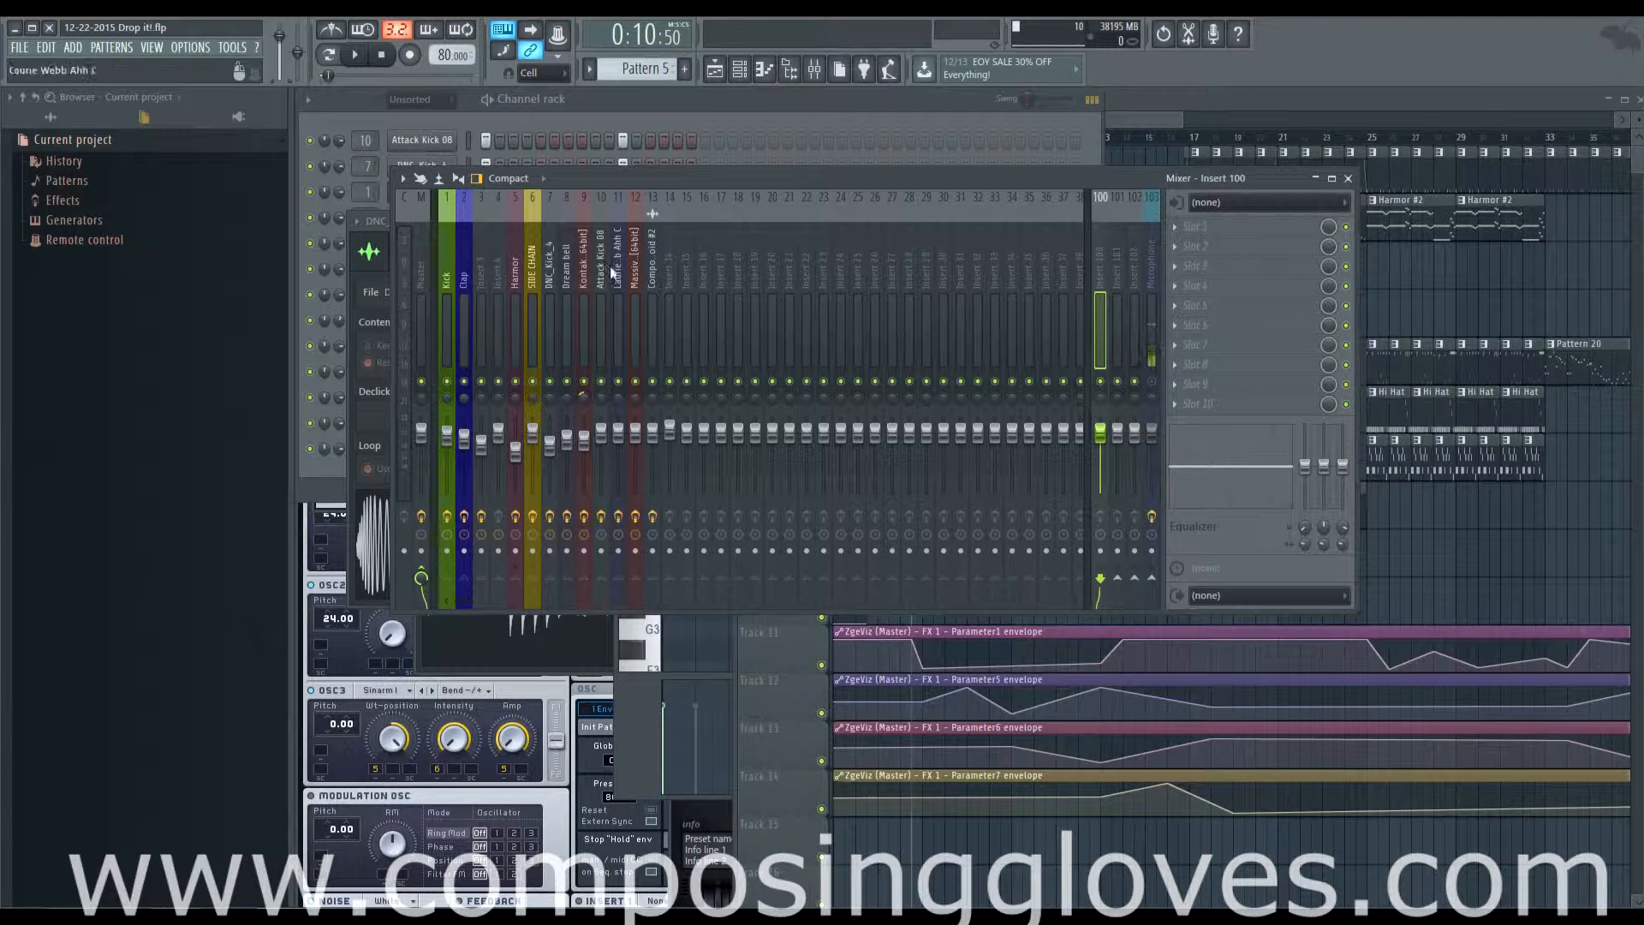
Select the Kick mixer track, audition its sound and mute the track.
{"action": "left_click", "coordinate": [502, 255]}
{"action": "left_click", "coordinate": [454, 260]}
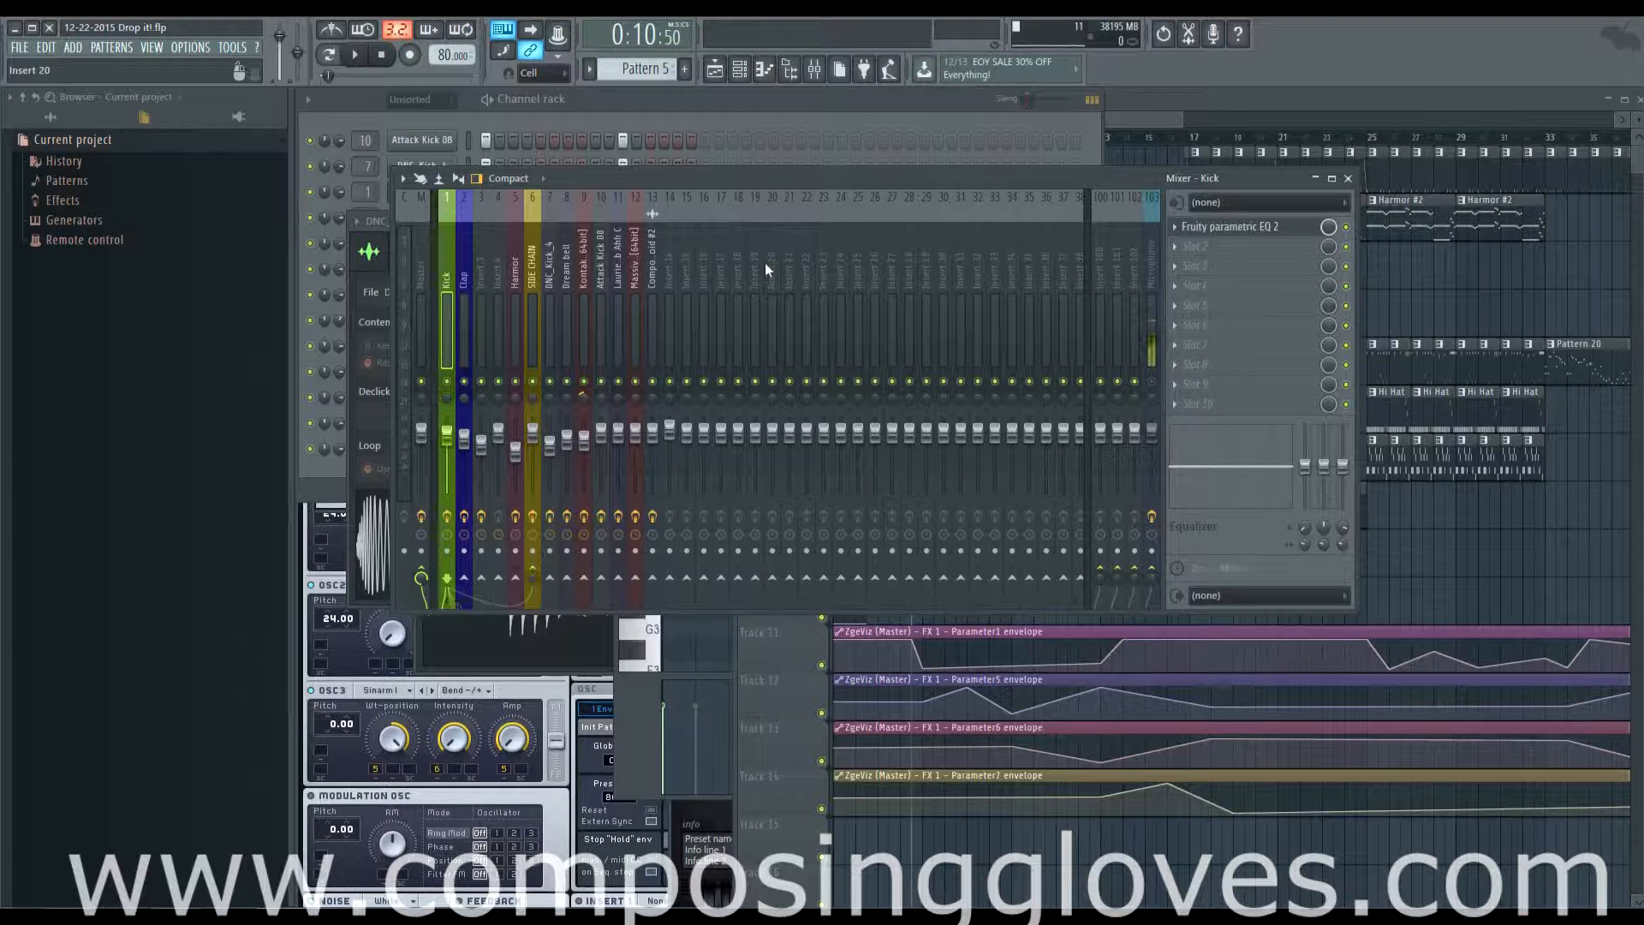
{"action": "key", "text": "q"}
{"action": "left_click", "coordinate": [446, 383]}
Examine the send routing options from Kick to the SIDE CHAIN track and apply Sidechain to this track.
{"action": "right_click", "coordinate": [533, 569]}
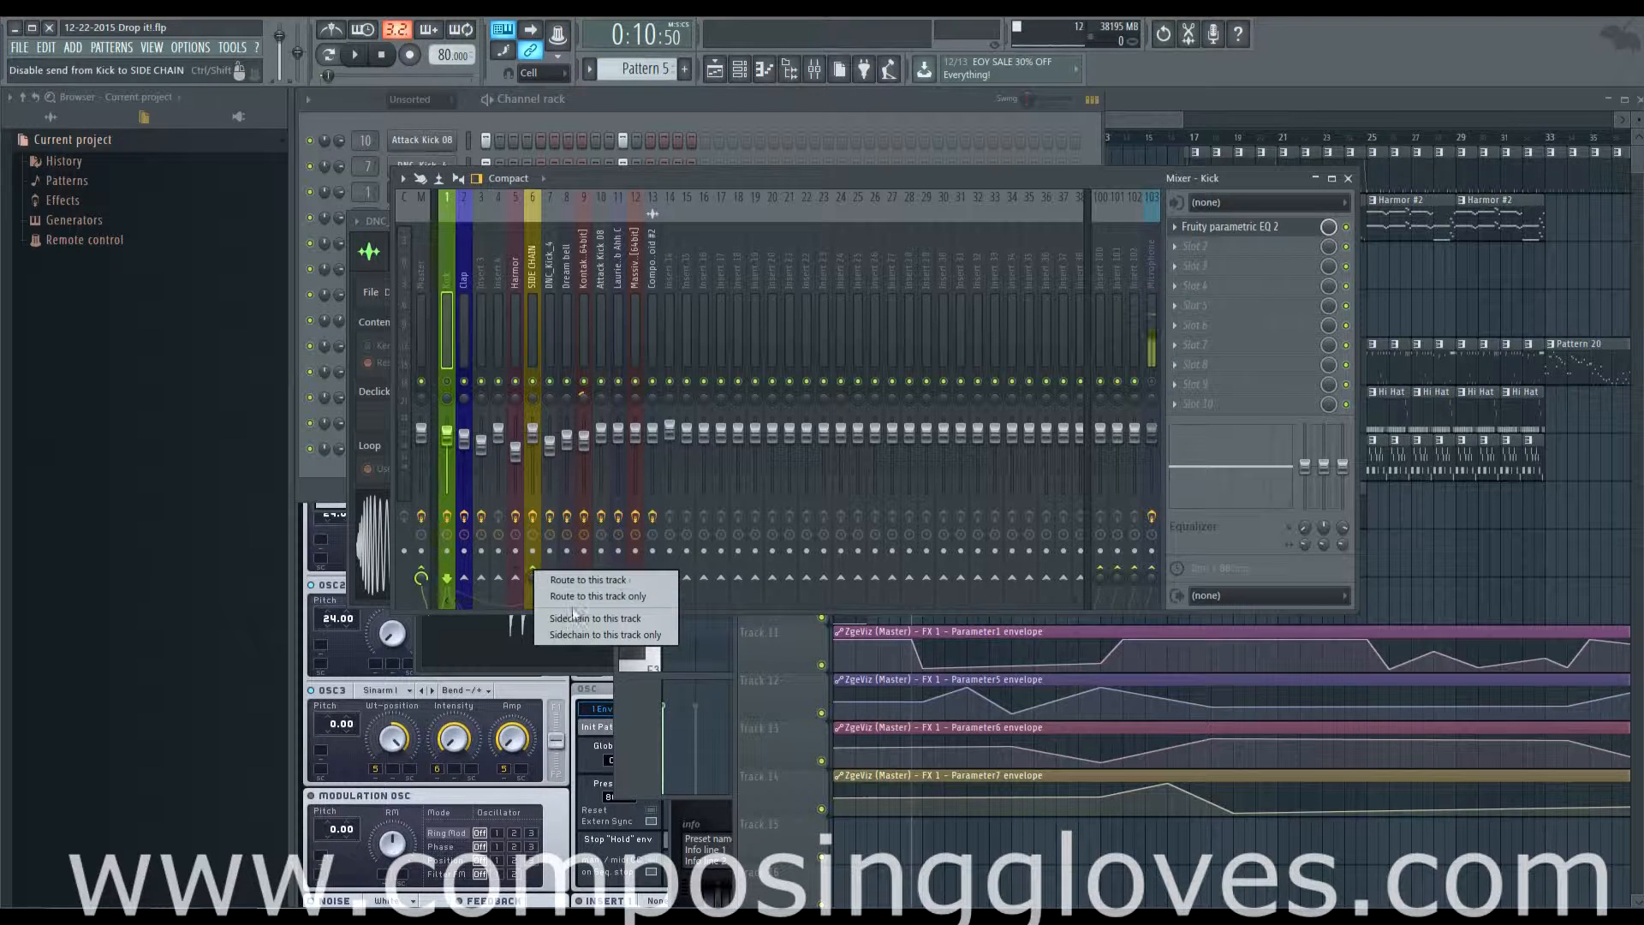
{"action": "left_click", "coordinate": [445, 287]}
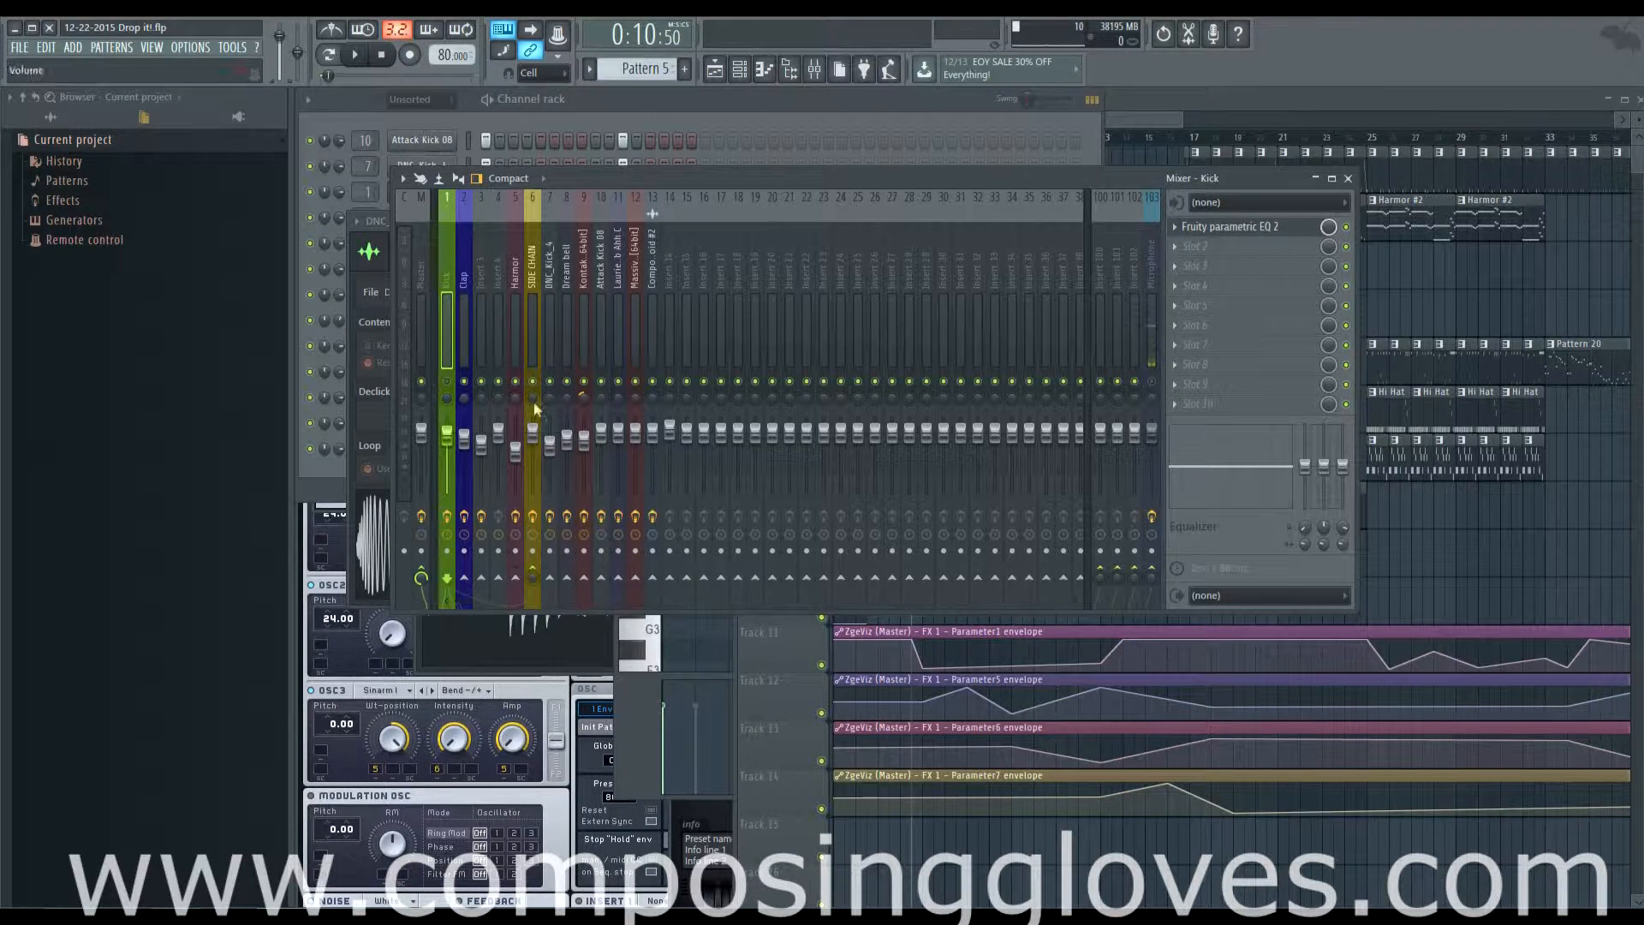
{"action": "right_click", "coordinate": [532, 570]}
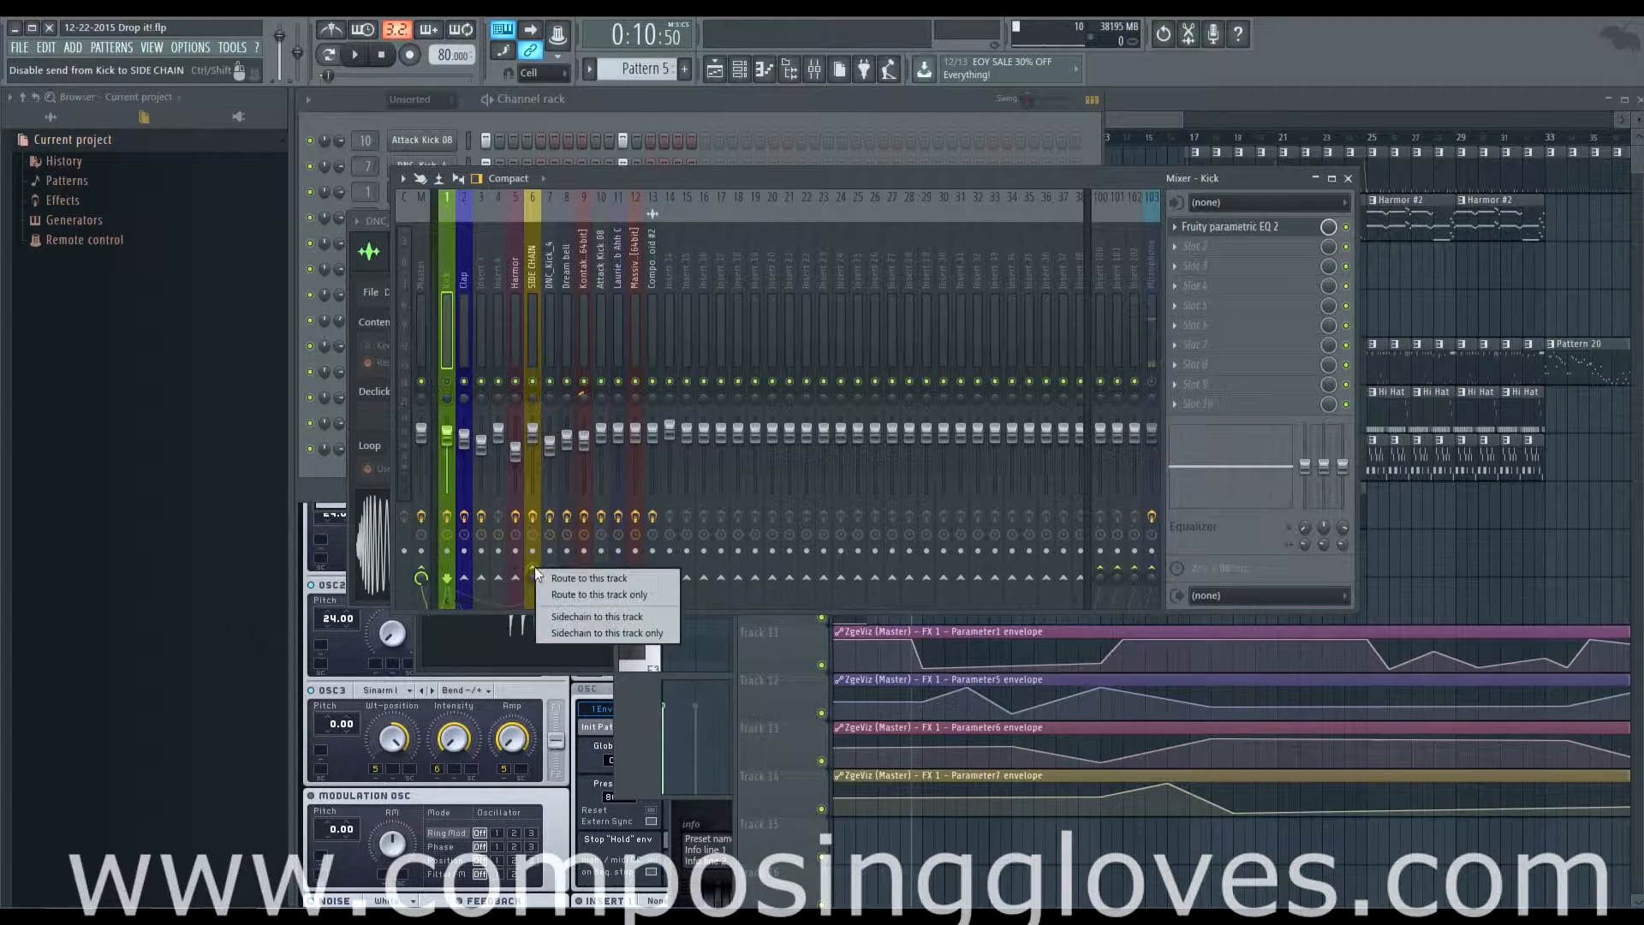
{"action": "left_click", "coordinate": [599, 616]}
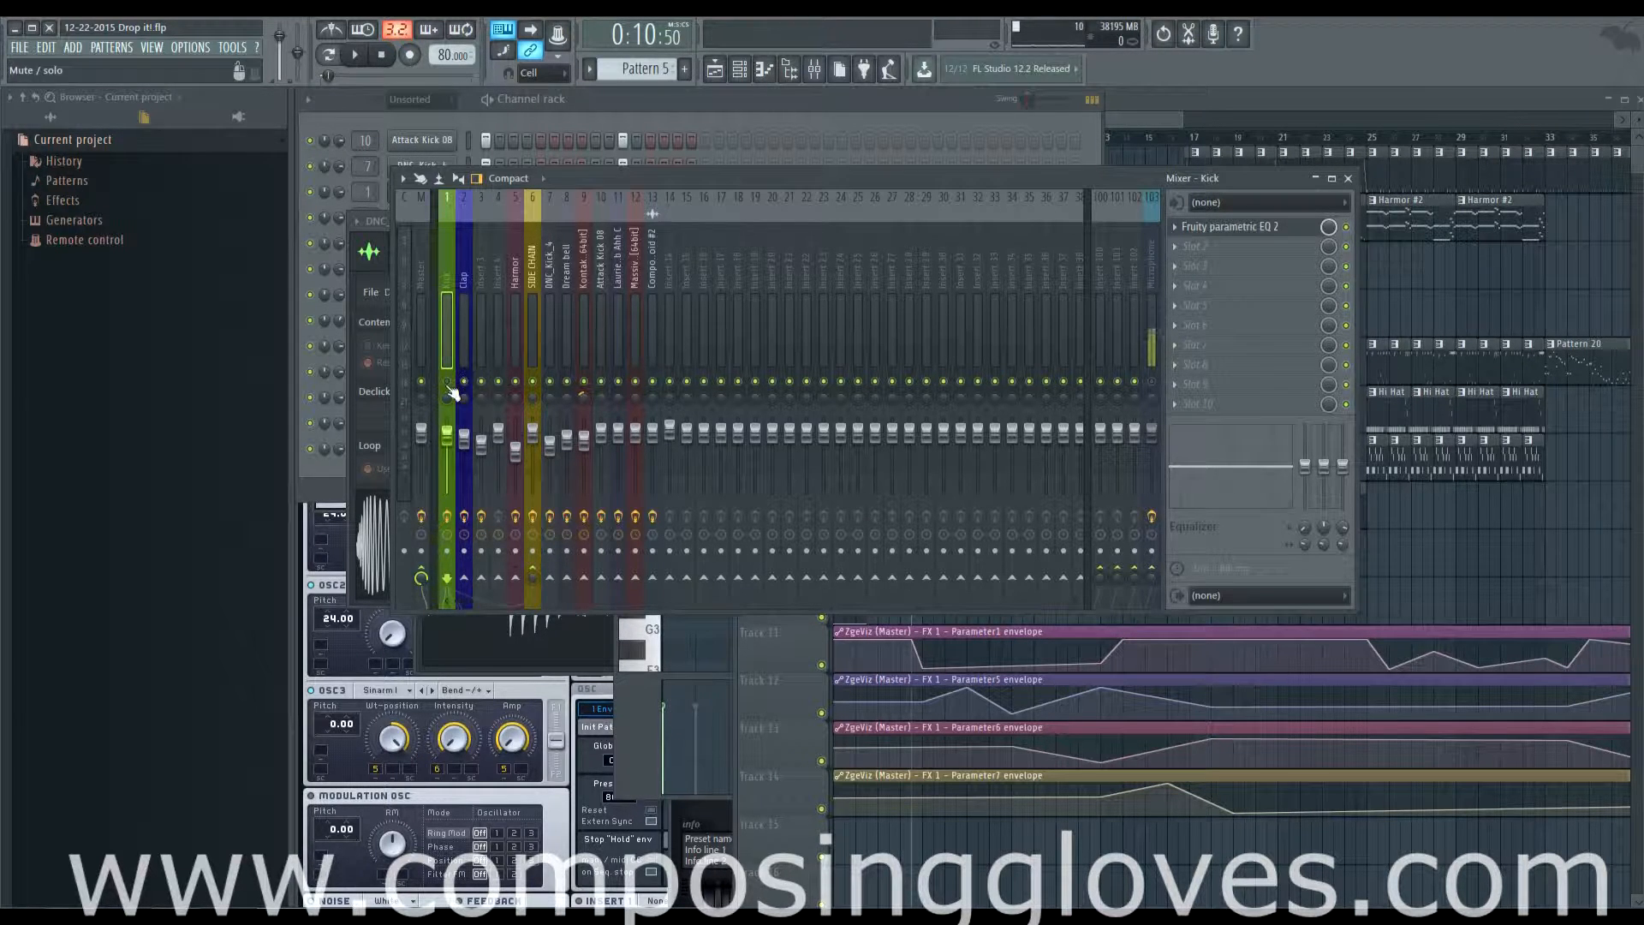
View the SIDE CHAIN, Harmor and Kick tracks in turn to compare their send routing.
{"action": "left_click", "coordinate": [534, 272]}
{"action": "left_click", "coordinate": [512, 282]}
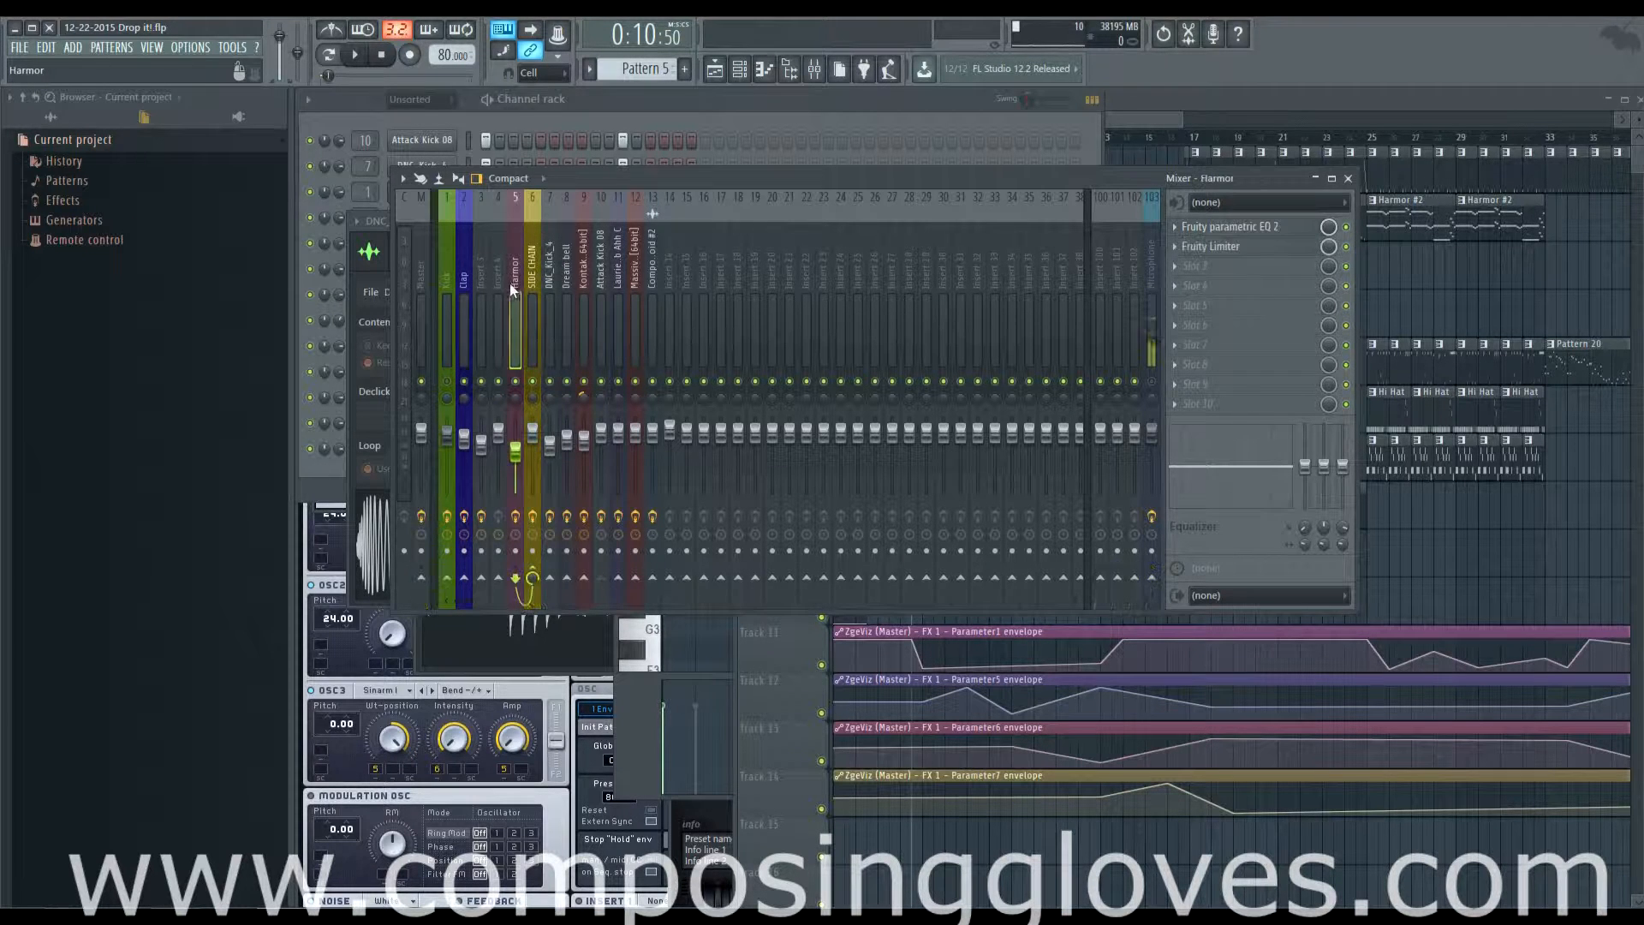
{"action": "left_click", "coordinate": [493, 286]}
{"action": "left_click", "coordinate": [448, 286]}
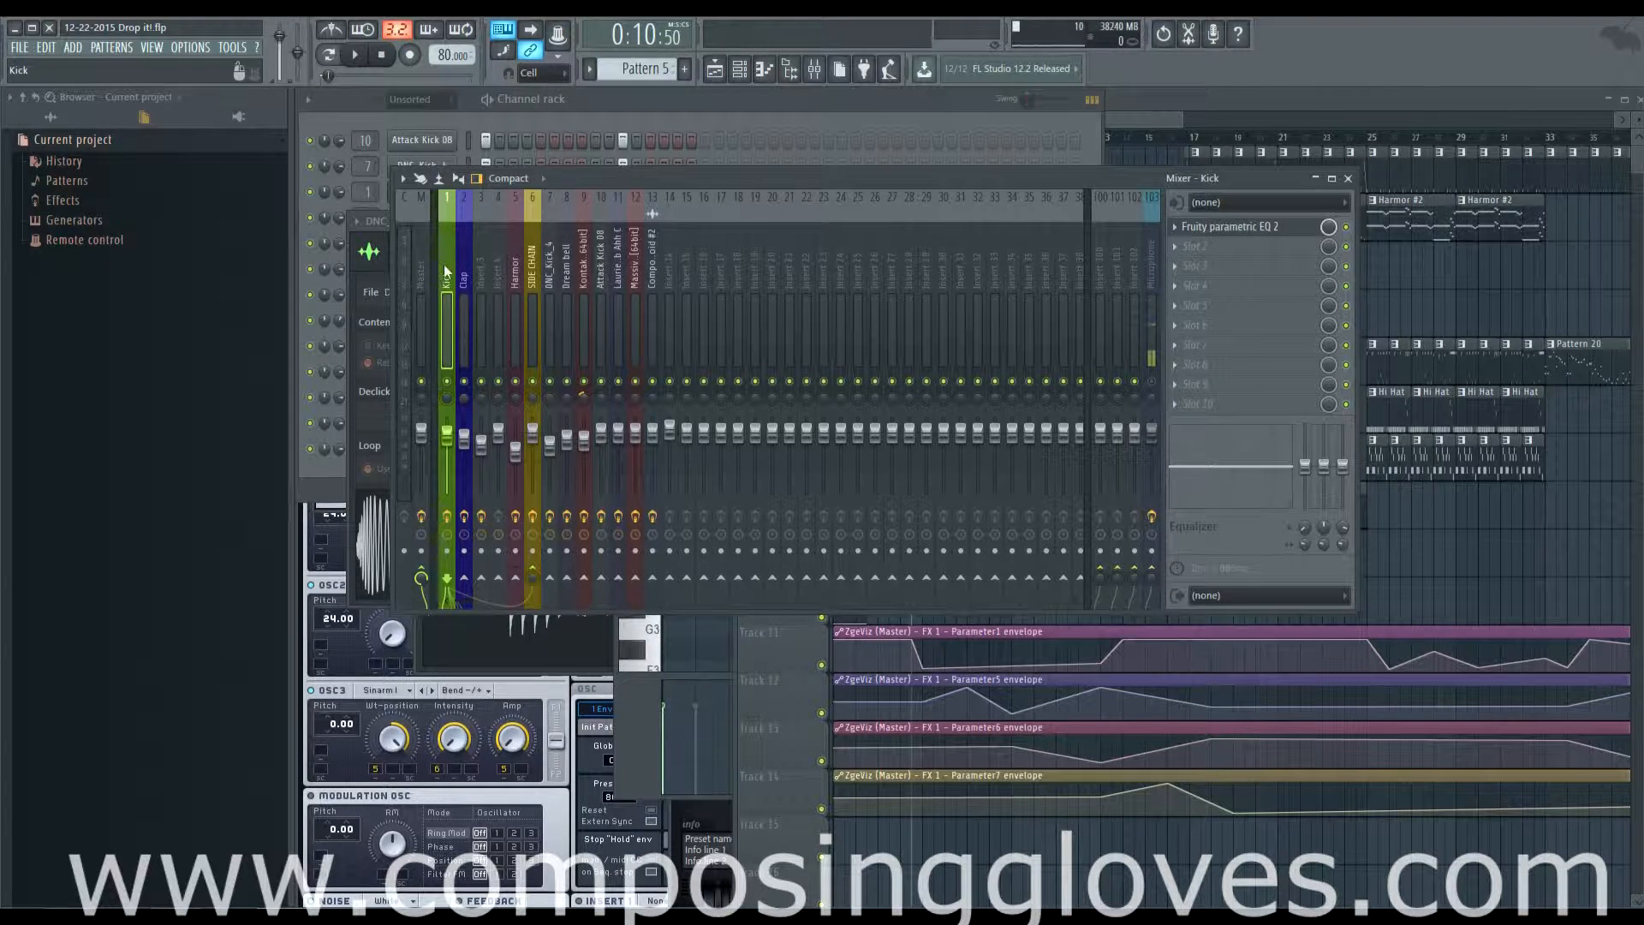
View the Fruity Limiter on the SIDE CHAIN track and close it.
{"action": "left_click", "coordinate": [534, 283]}
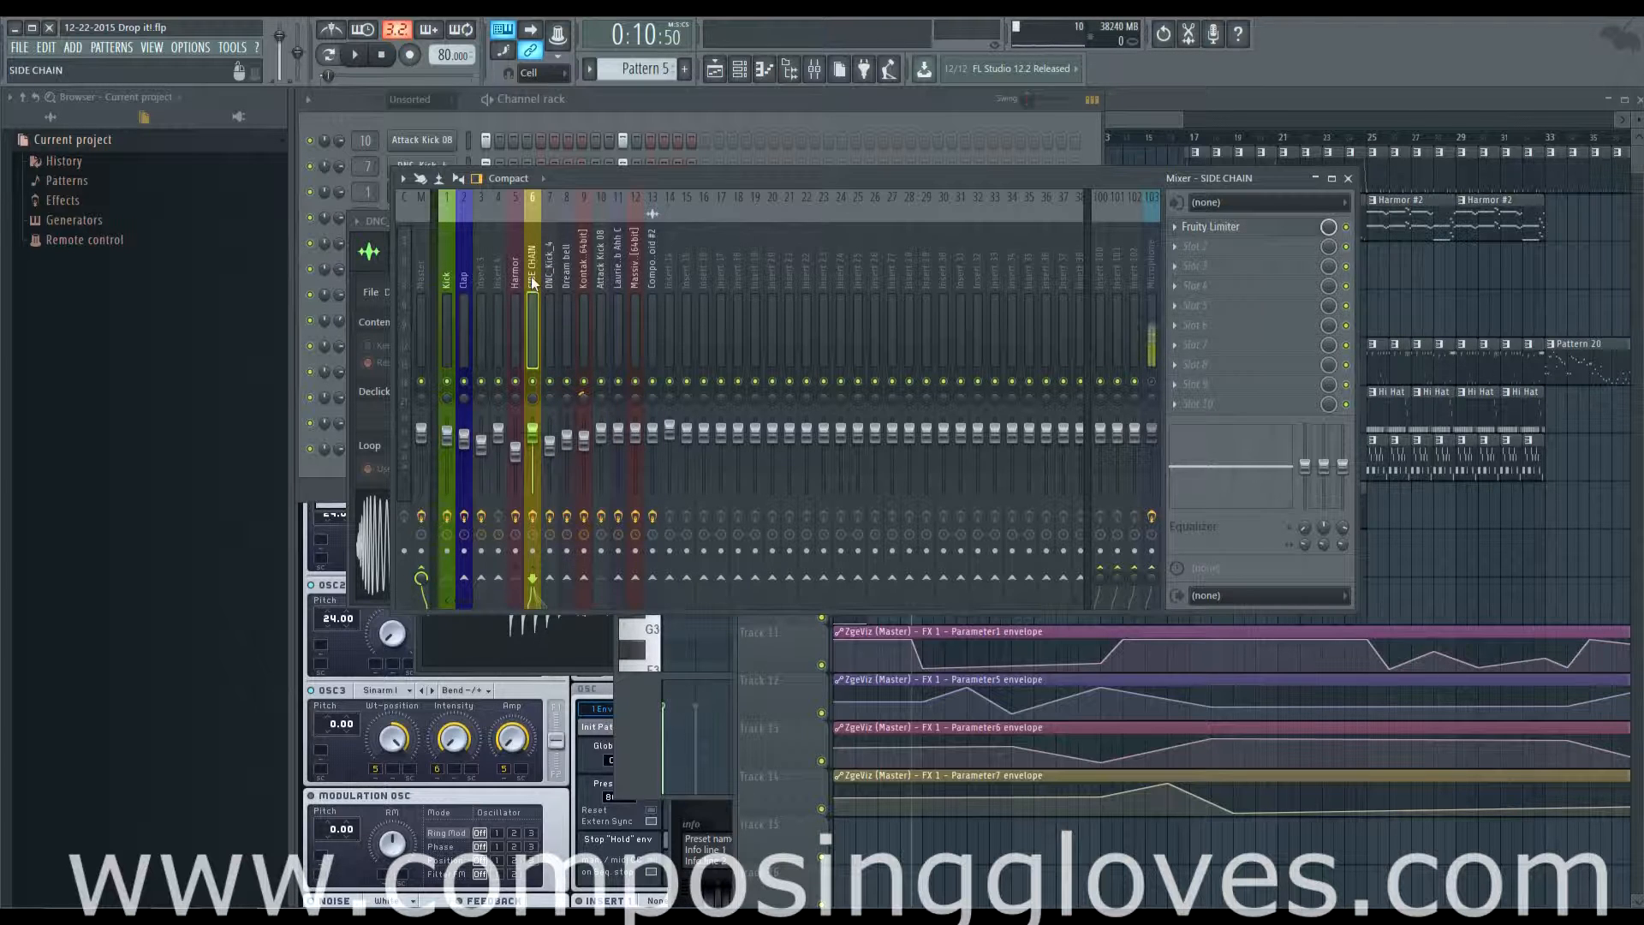
{"action": "left_click", "coordinate": [1229, 229]}
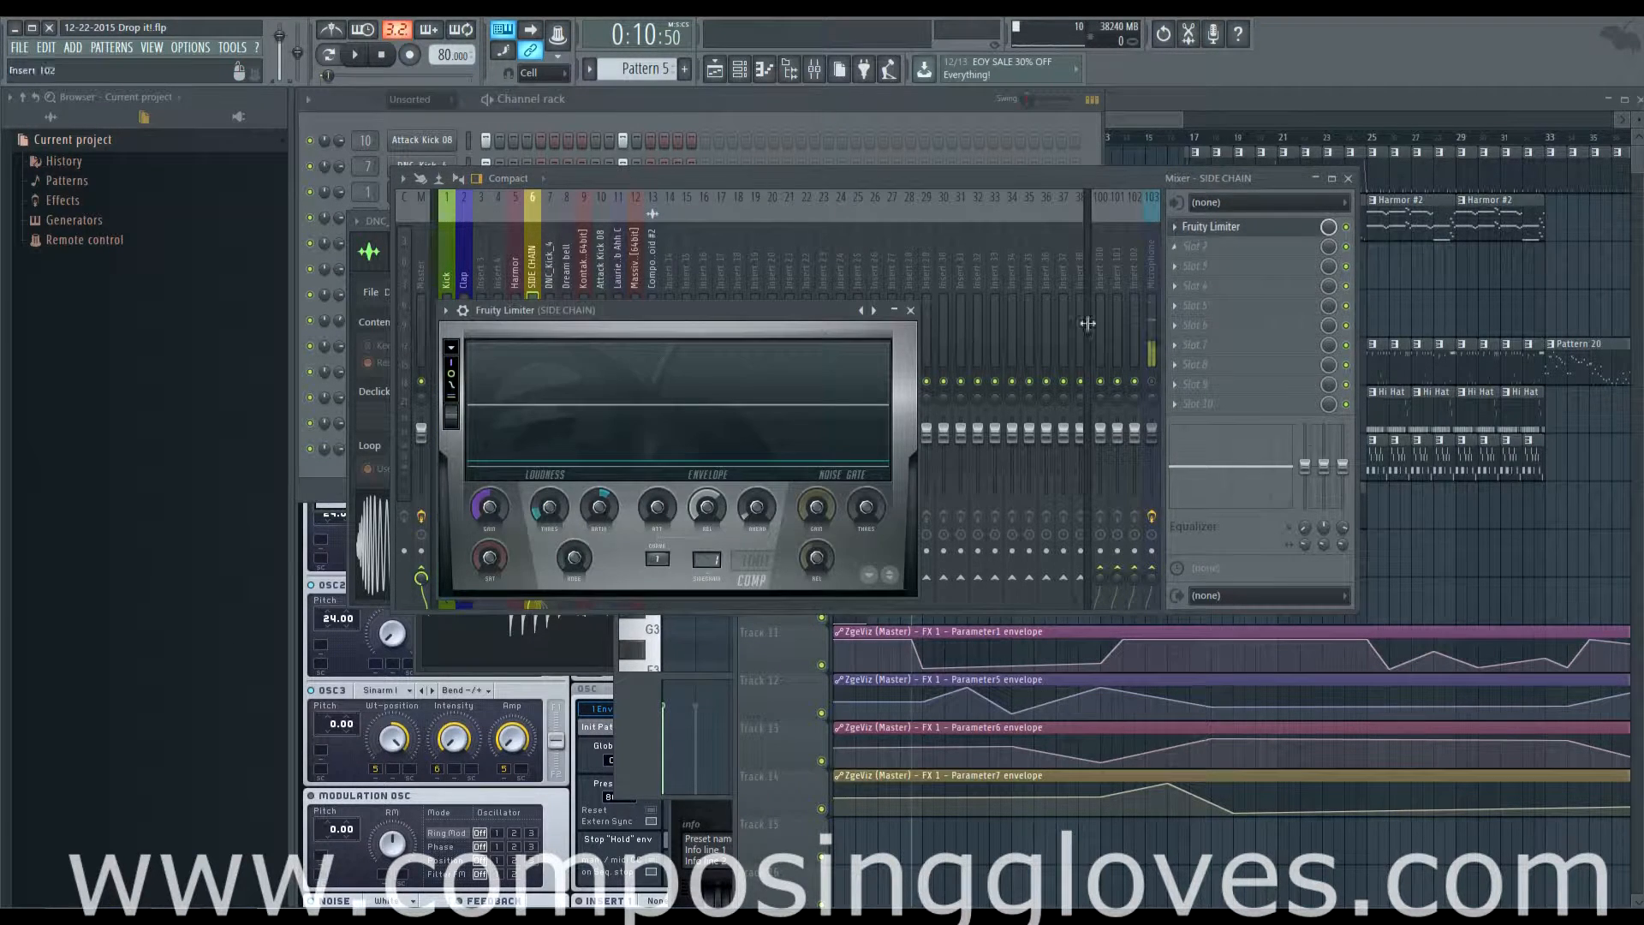
{"action": "left_click", "coordinate": [911, 311]}
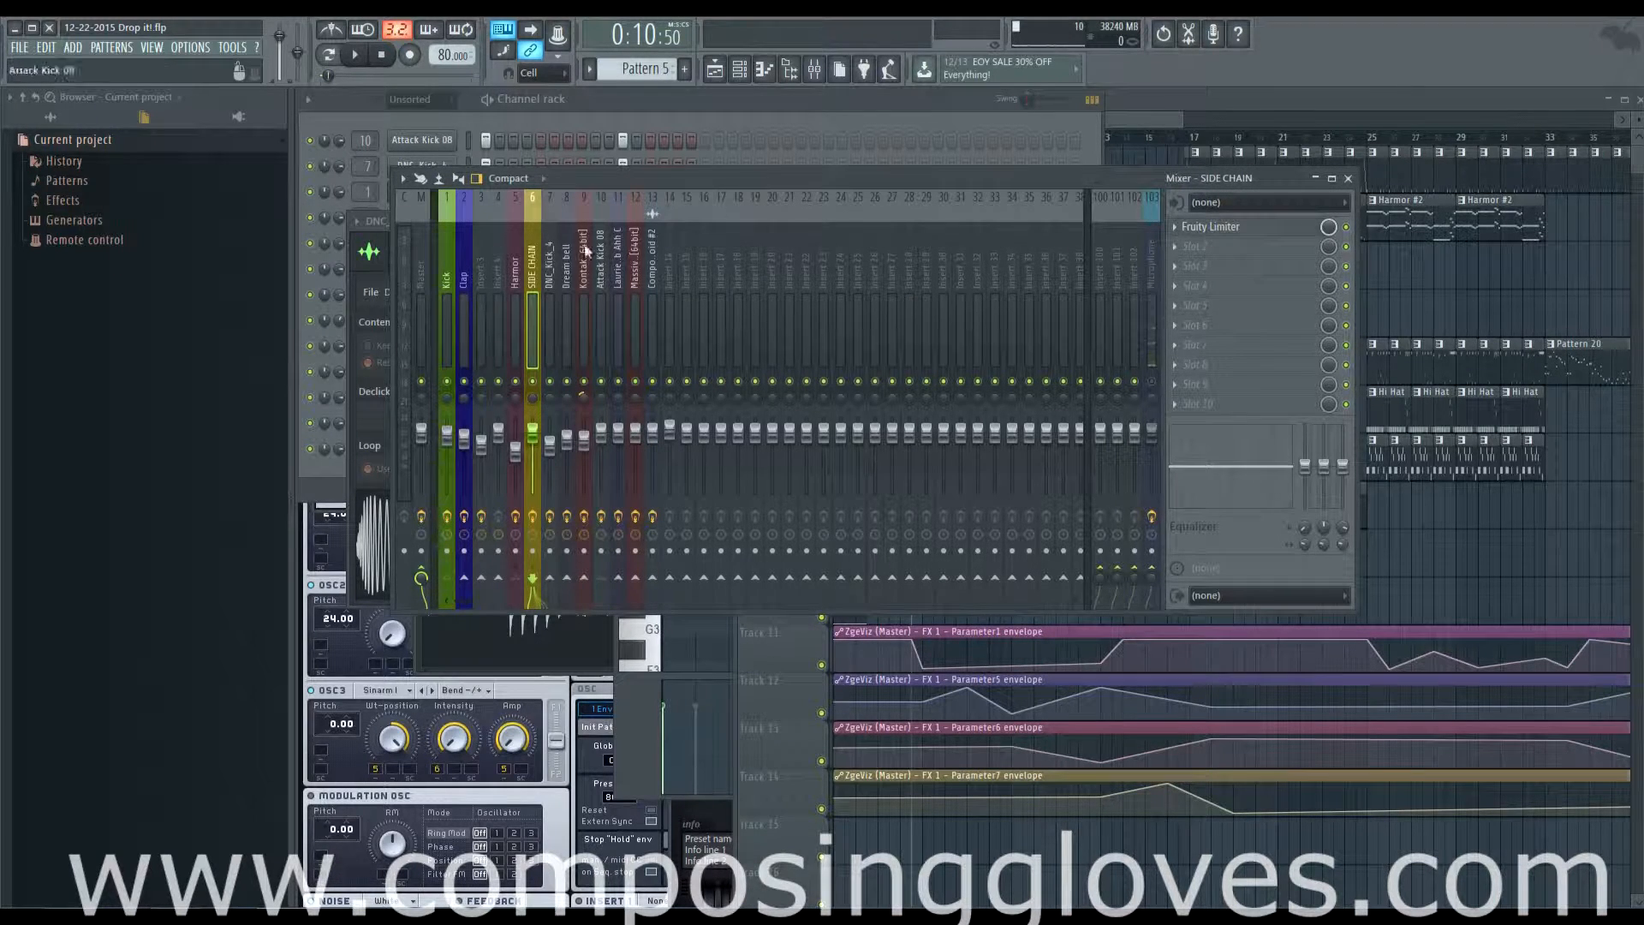
Route the Kick track to Insert 15 and Insert 16, and remove both sends again.
{"action": "left_click", "coordinate": [448, 283]}
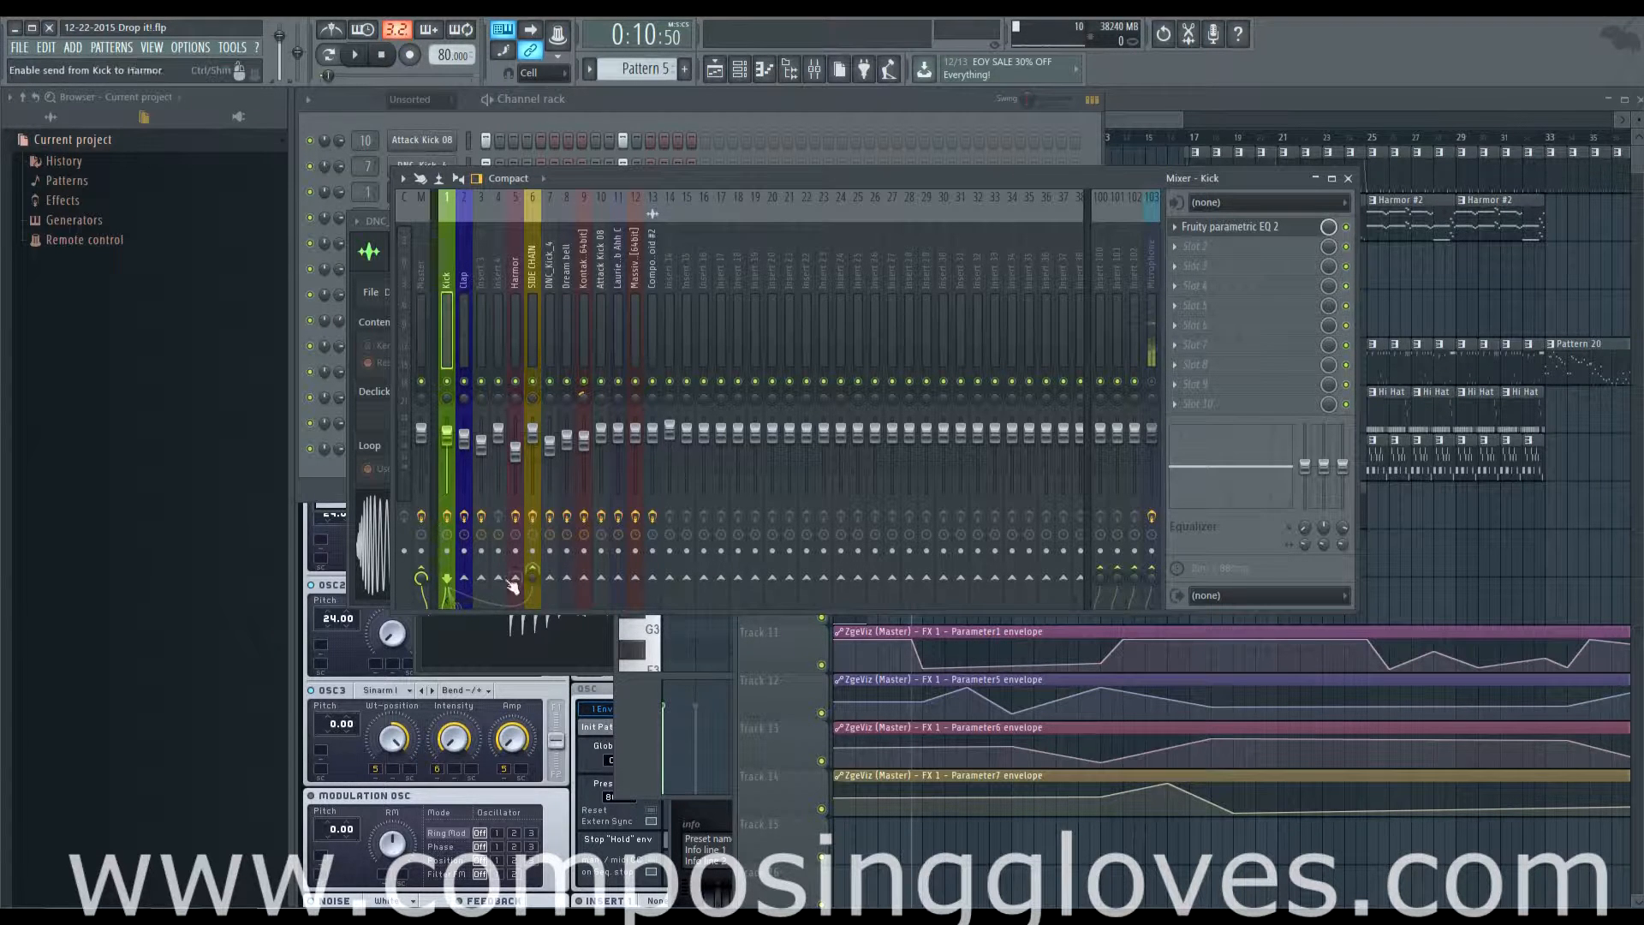
{"action": "right_click", "coordinate": [691, 582]}
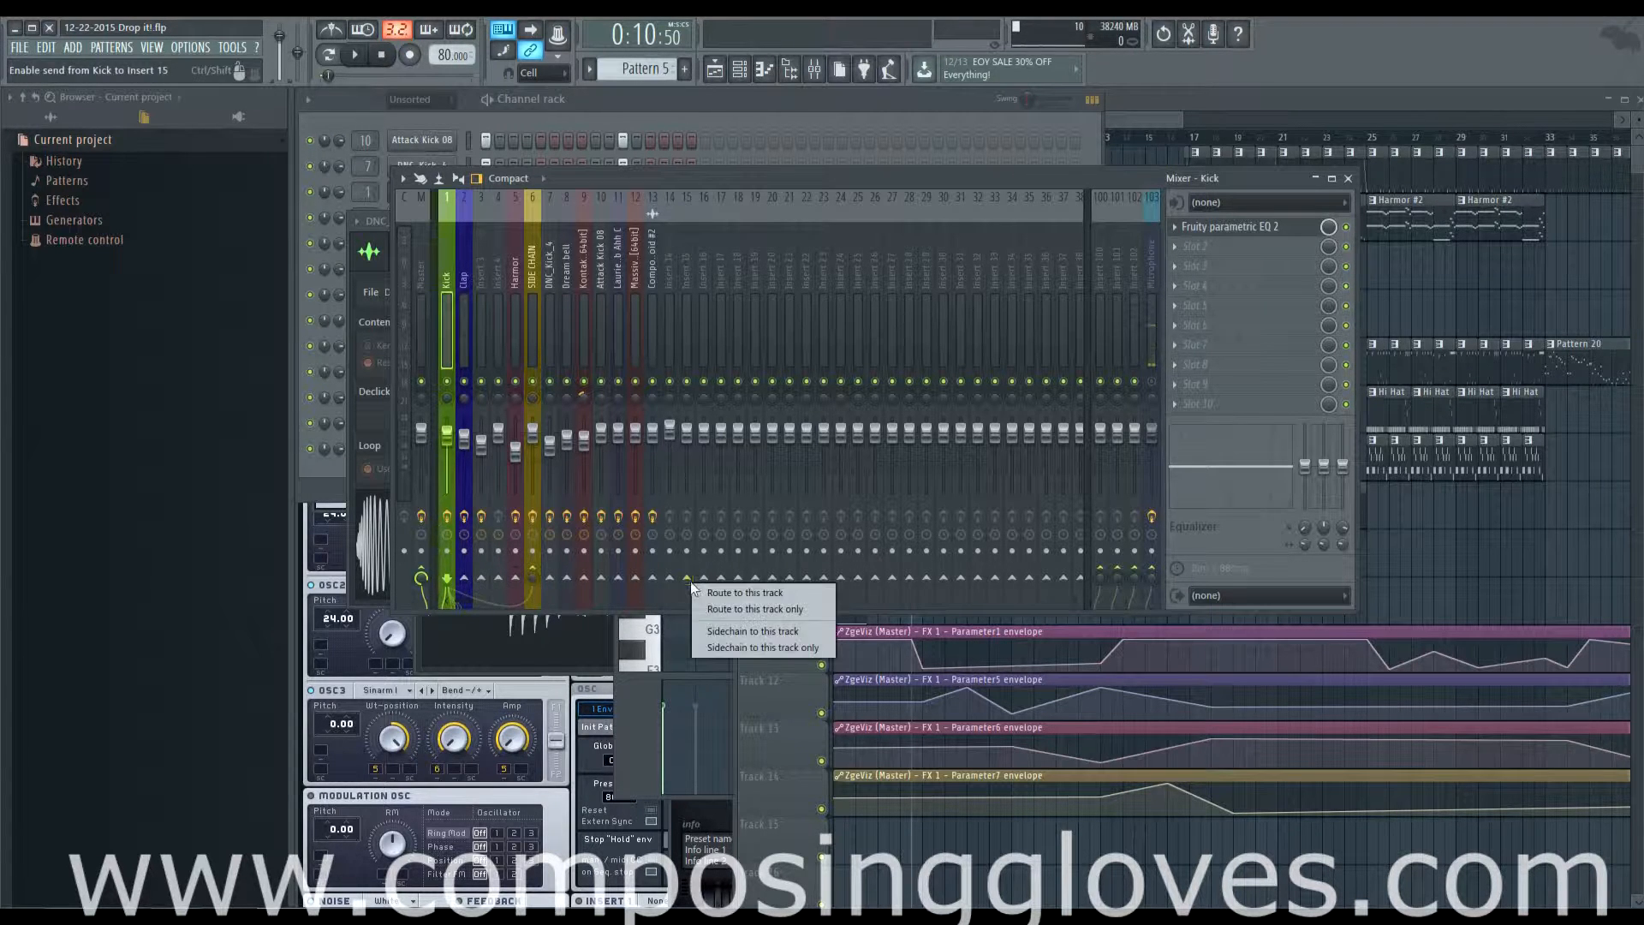
{"action": "left_click", "coordinate": [743, 593]}
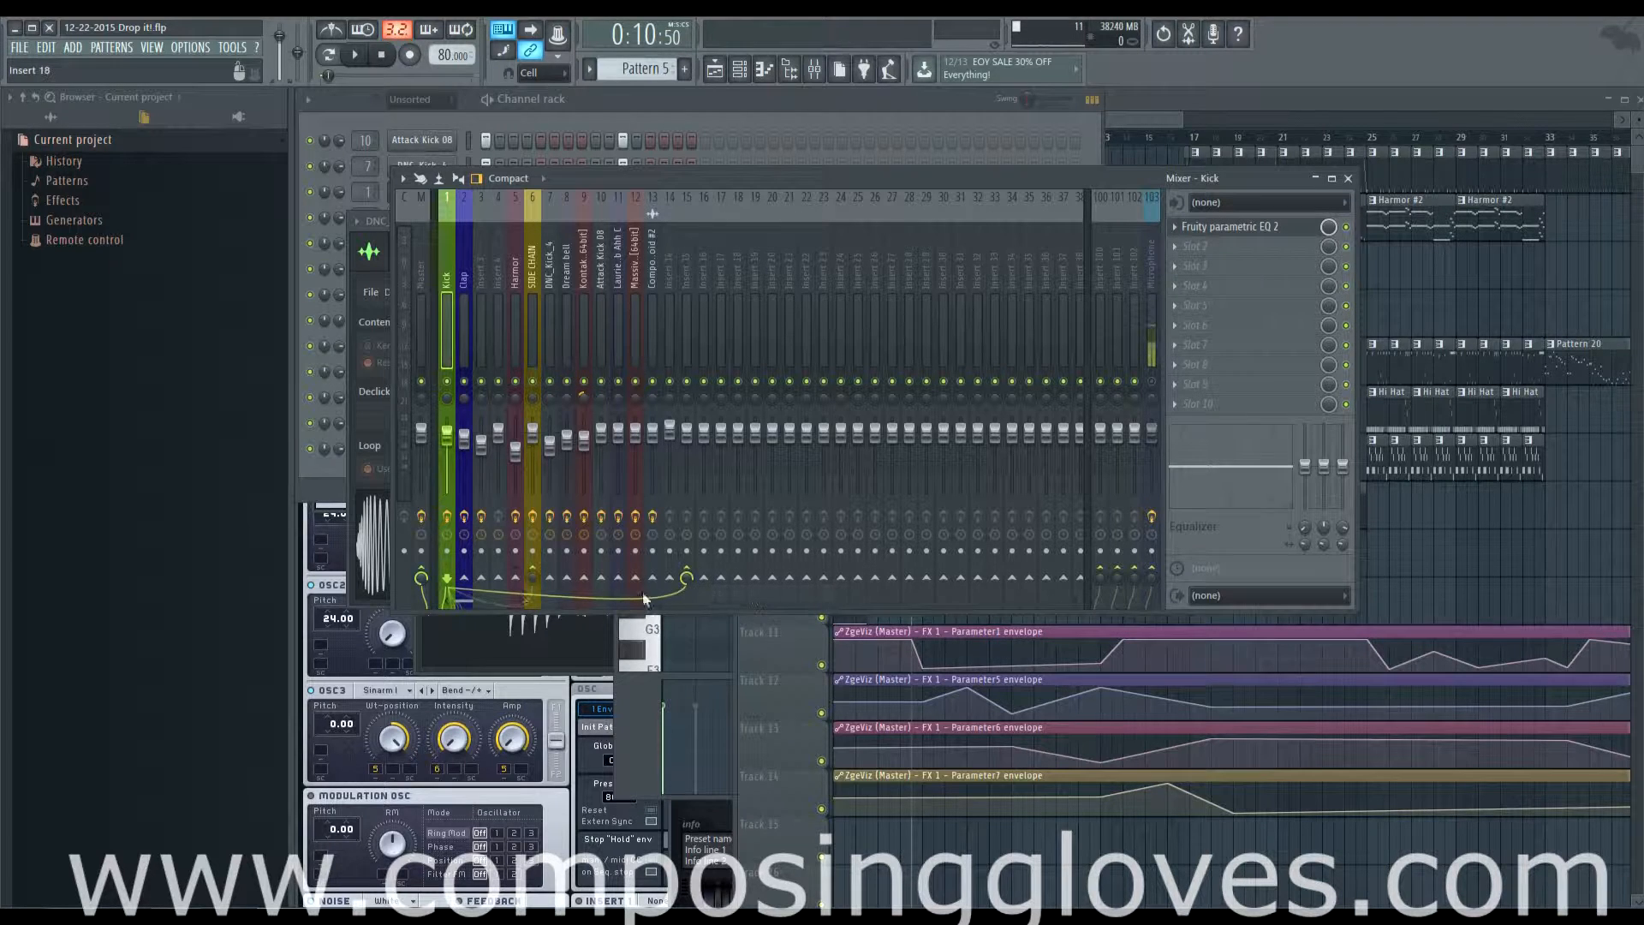
{"action": "left_click", "coordinate": [702, 579]}
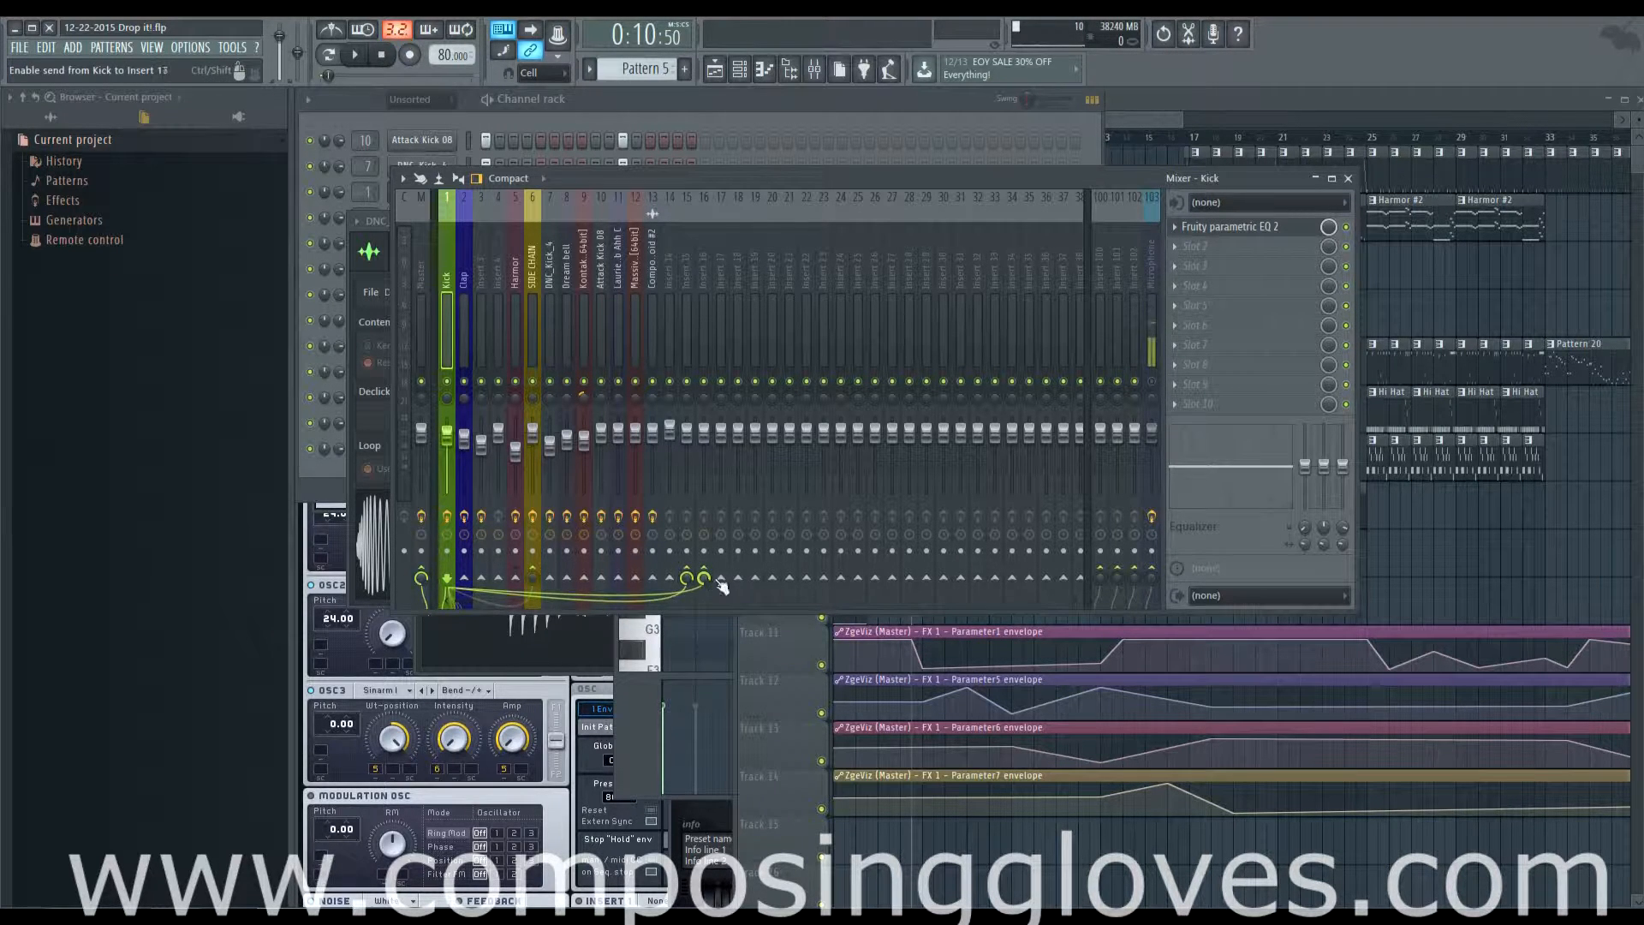
{"action": "left_click", "coordinate": [703, 578]}
{"action": "left_click", "coordinate": [686, 578]}
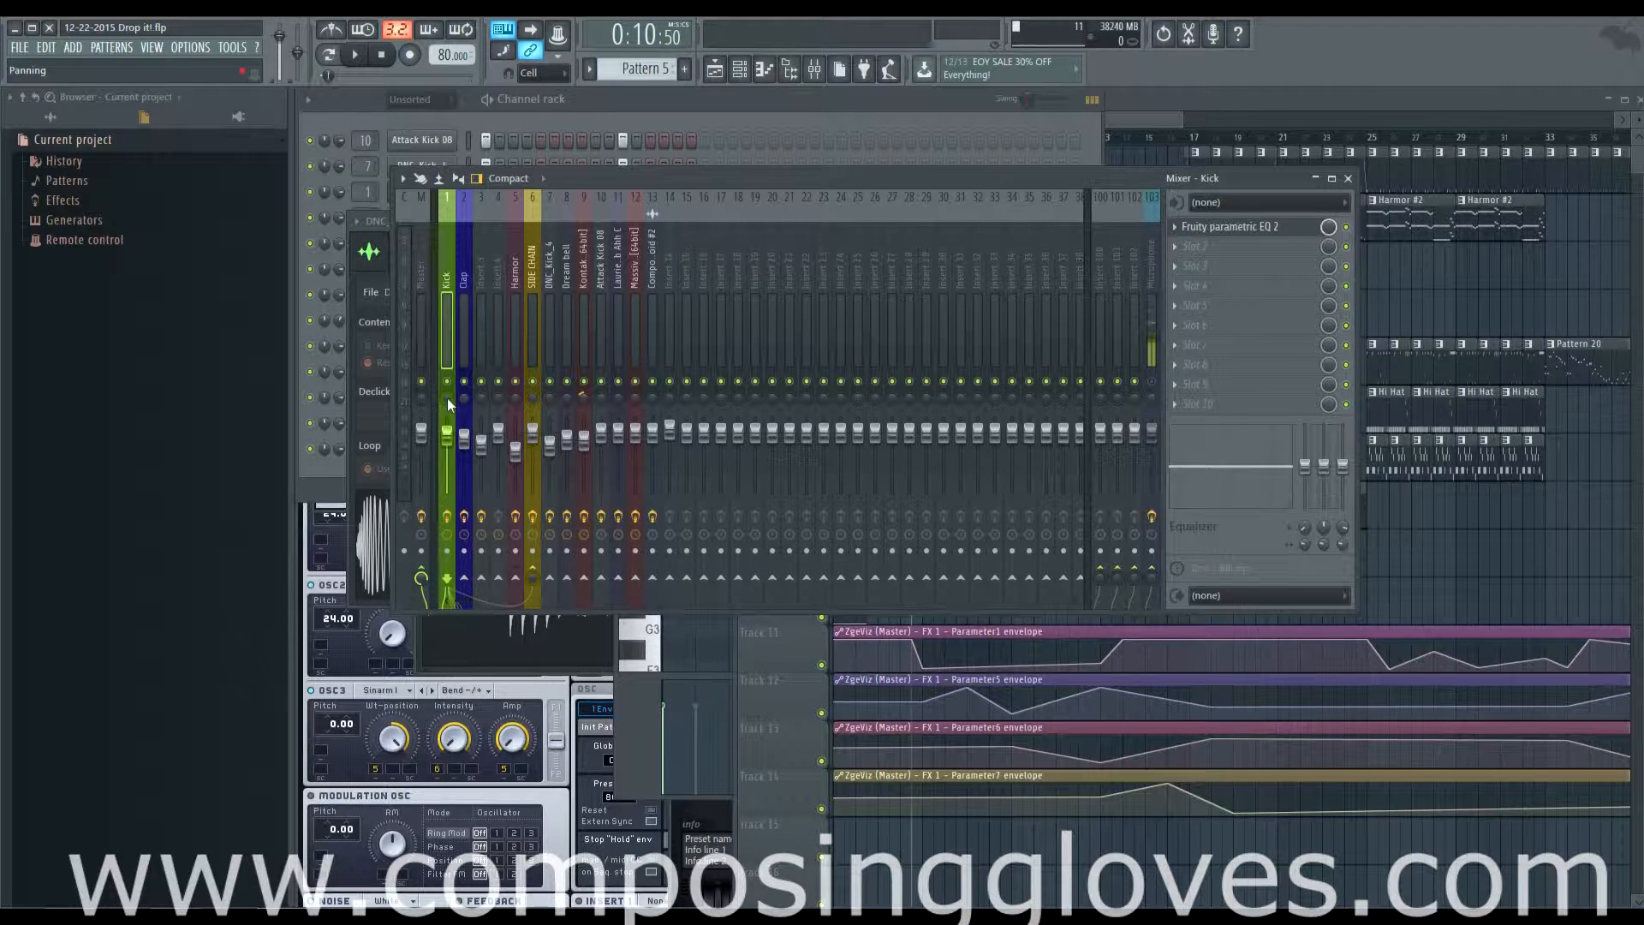
Pan the Kick track to the left, return it to centre, and audition the kick at each setting.
{"action": "left_click_drag", "start_coordinate": [447, 399], "coordinate": [447, 463]}
{"action": "key", "text": "z"}
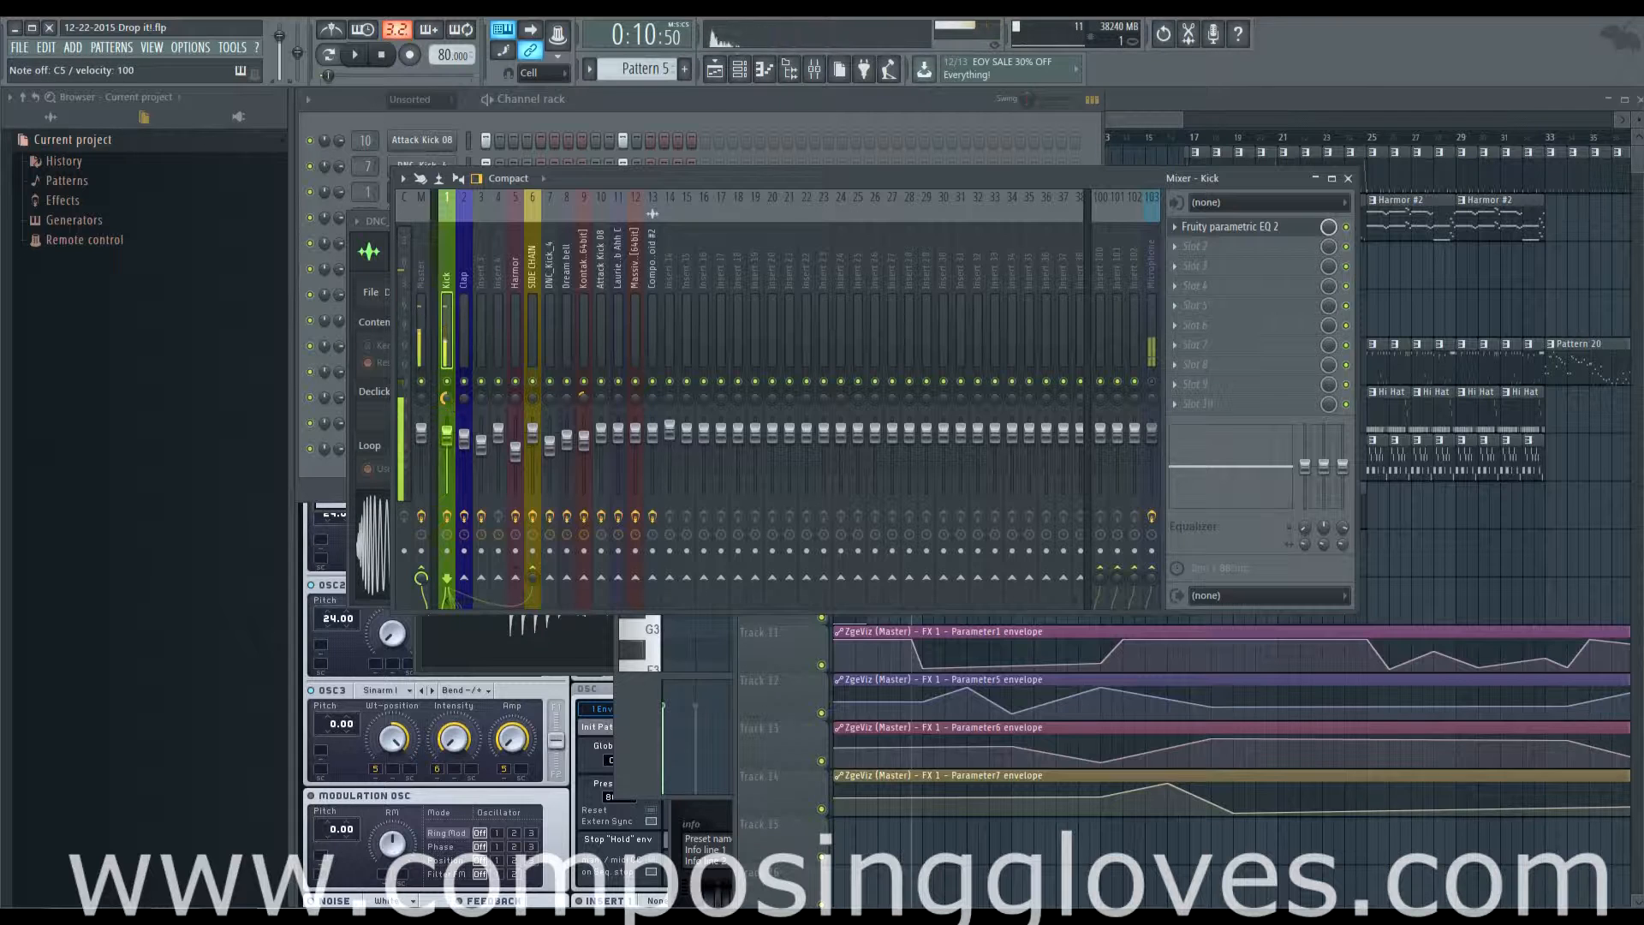
{"action": "key", "text": "z"}
{"action": "left_click_drag", "start_coordinate": [447, 398], "coordinate": [447, 334]}
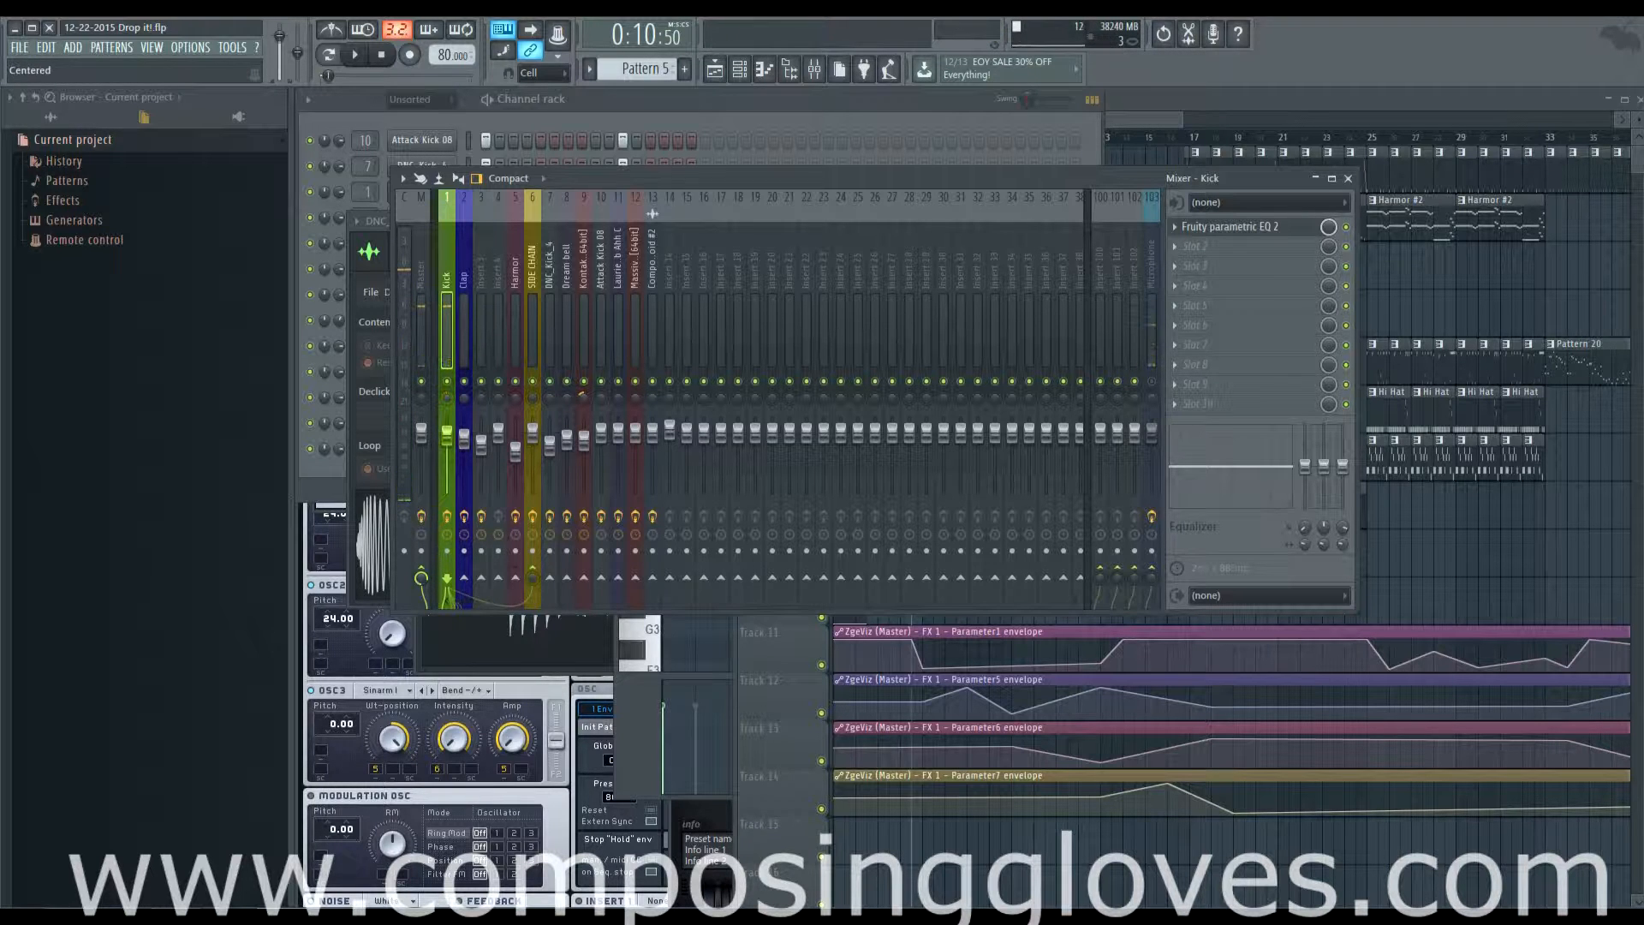
{"action": "key", "text": "z"}
{"action": "key", "text": "z"}
{"action": "key", "text": "z"}
{"action": "key", "text": "z"}
Nudge the Kick track's volume fader and view the channel volume knobs in the Channel rack.
{"action": "mouse_move", "coordinate": [452, 440]}
{"action": "left_mouse_down"}
{"action": "mouse_move", "coordinate": [452, 467]}
{"action": "mouse_move", "coordinate": [452, 437]}
{"action": "left_mouse_up"}
{"action": "mouse_move", "coordinate": [448, 450]}
{"action": "left_mouse_down"}
{"action": "mouse_move", "coordinate": [448, 464]}
{"action": "mouse_move", "coordinate": [447, 434]}
{"action": "left_mouse_up"}
{"action": "left_click", "coordinate": [382, 120]}
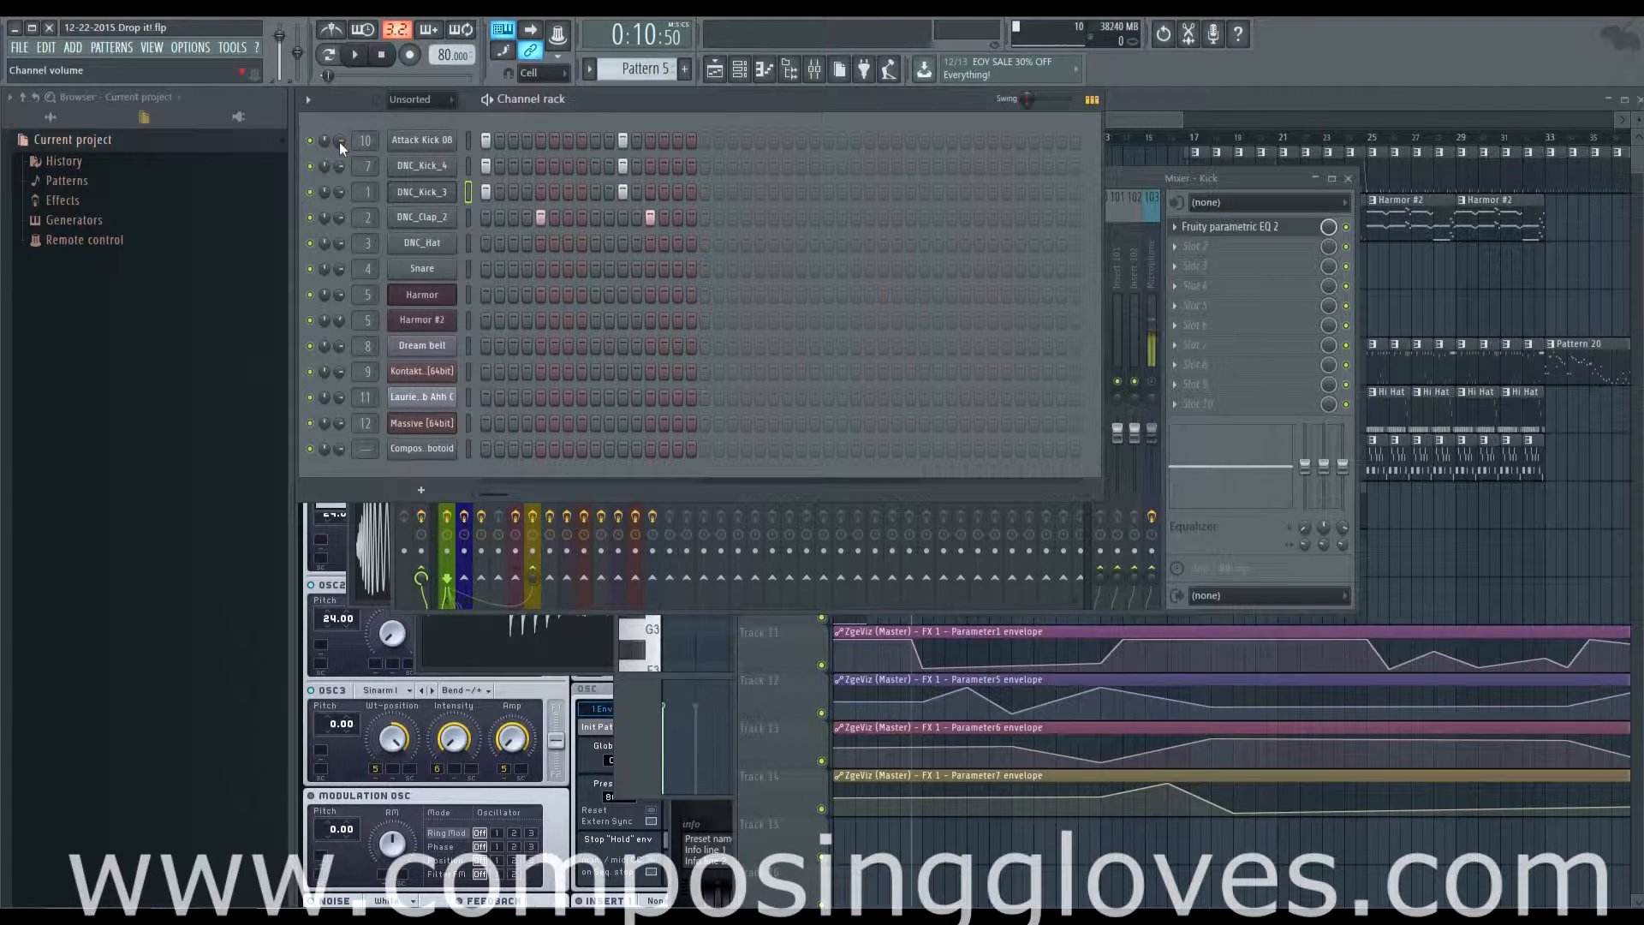
{"action": "left_click", "coordinate": [1118, 176]}
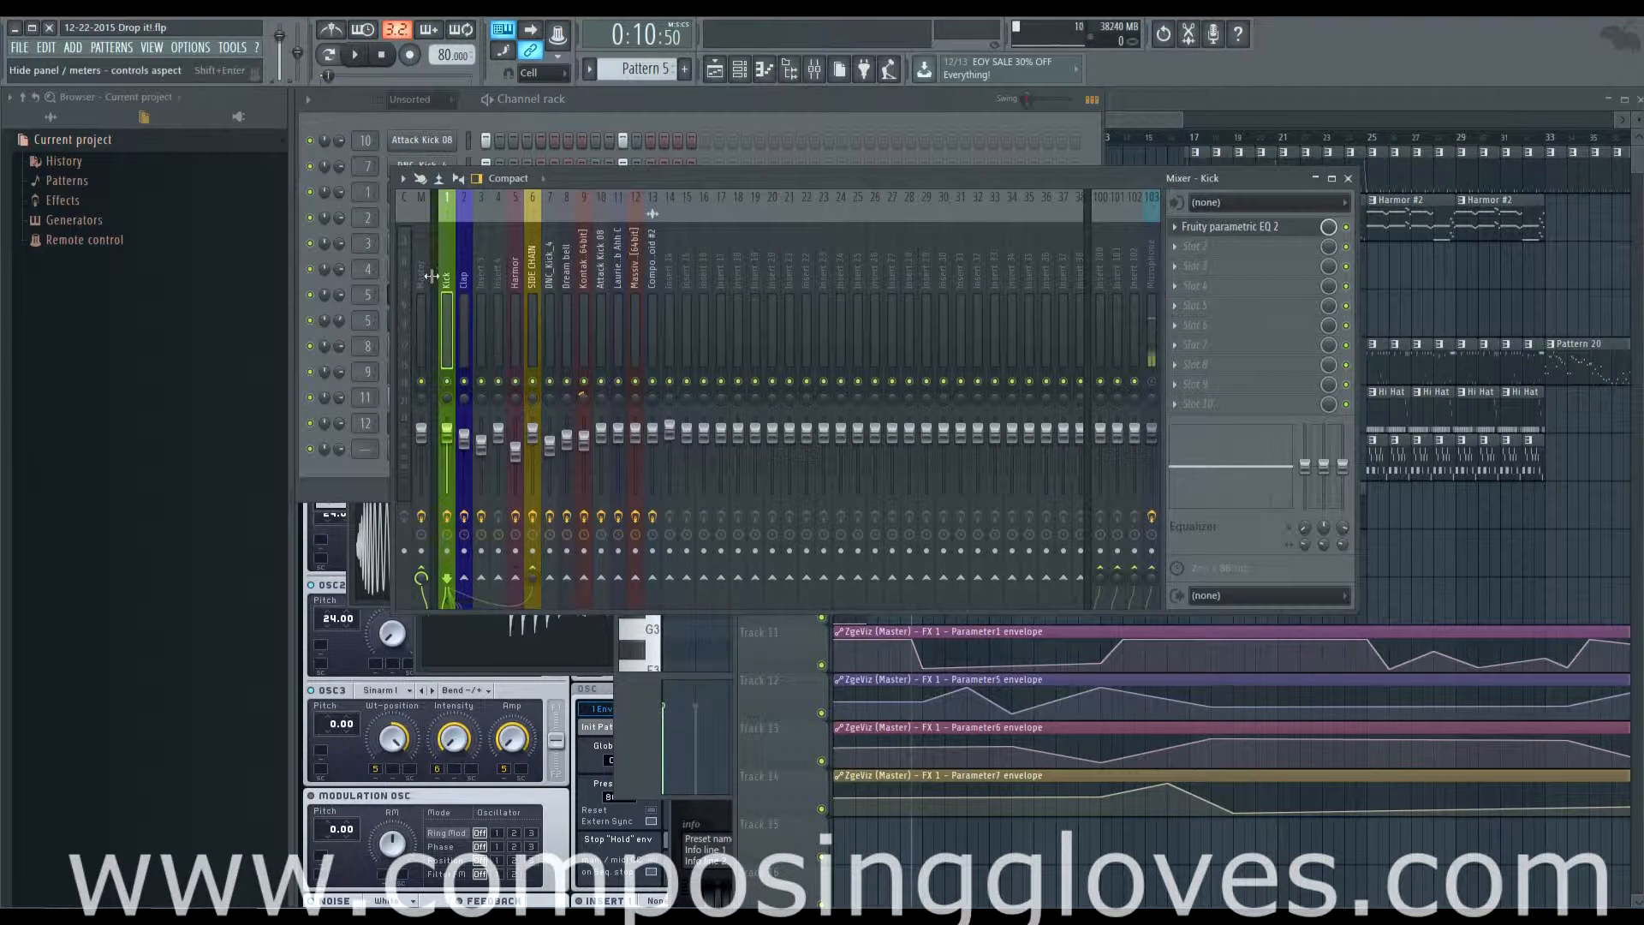
Compare the Insert 15 and Kick volume faders in the mixer with the channels in the Channel rack.
{"action": "left_click", "coordinate": [686, 277]}
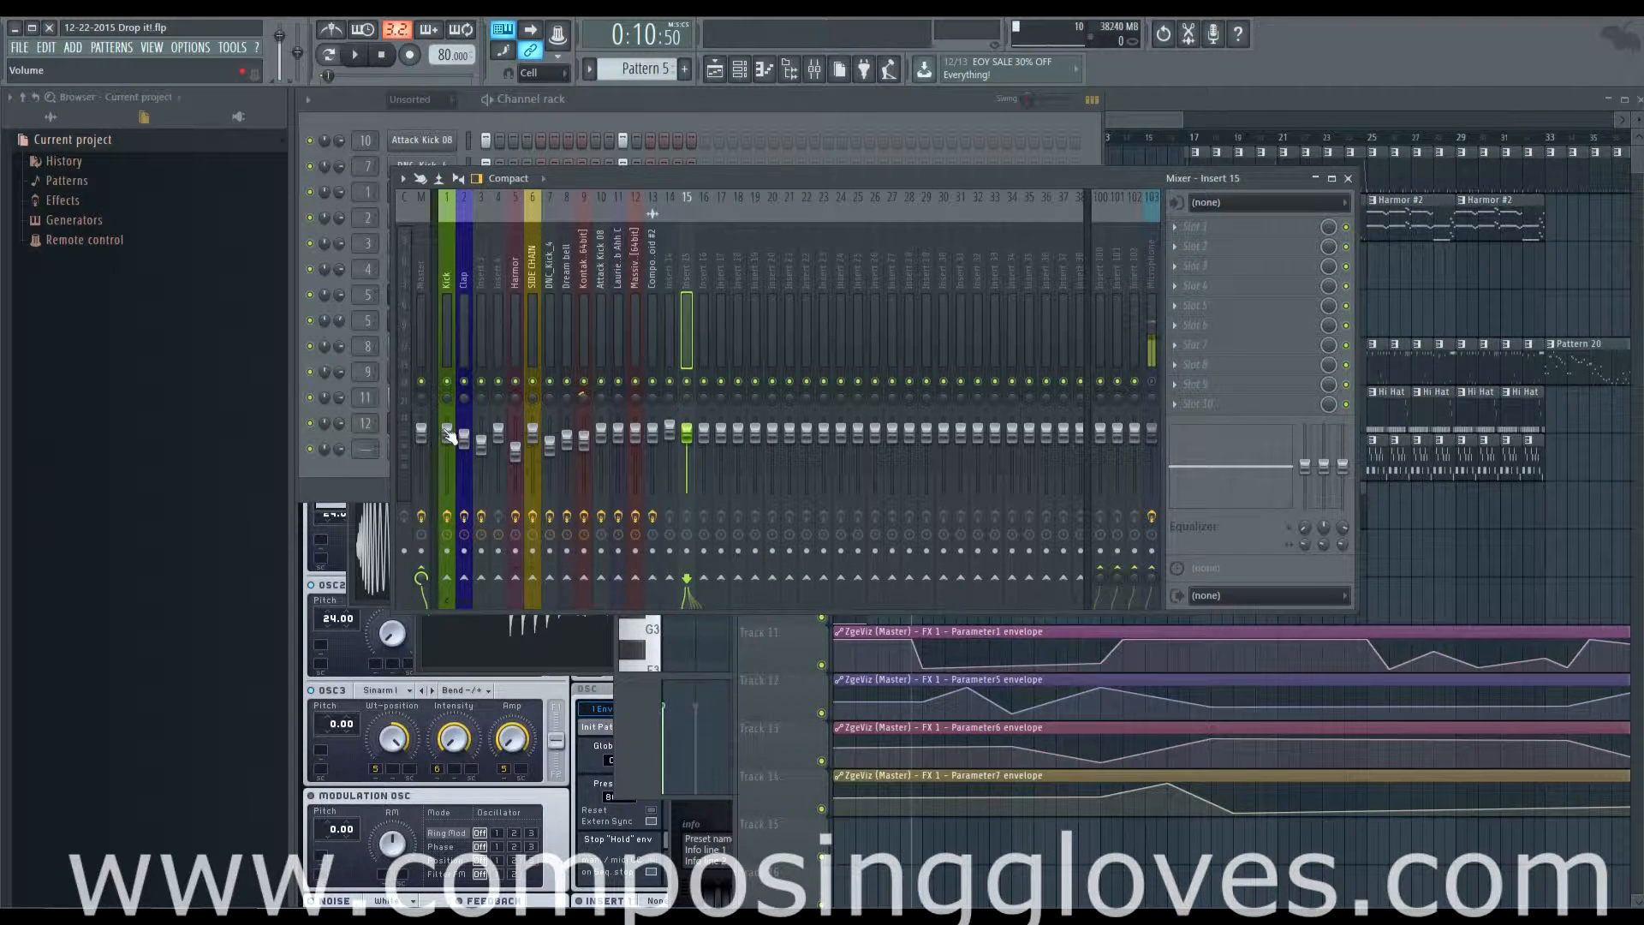
{"action": "mouse_move", "coordinate": [446, 433]}
{"action": "left_mouse_down"}
{"action": "mouse_move", "coordinate": [446, 458]}
{"action": "mouse_move", "coordinate": [446, 431]}
{"action": "left_mouse_up"}
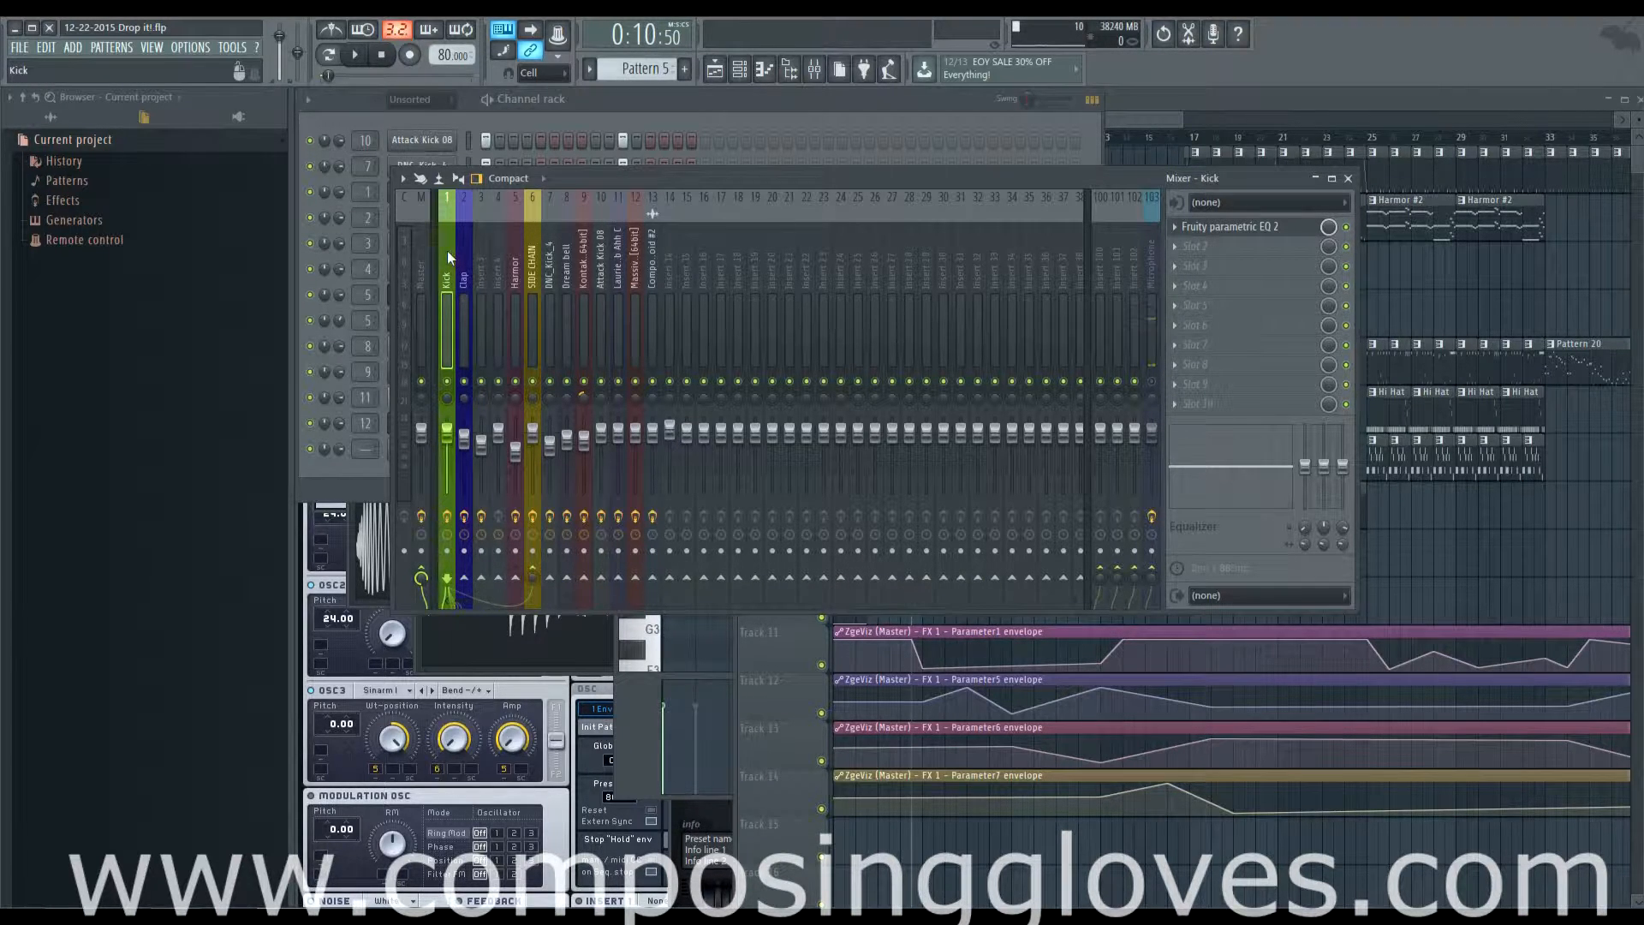
{"action": "left_click", "coordinate": [510, 121]}
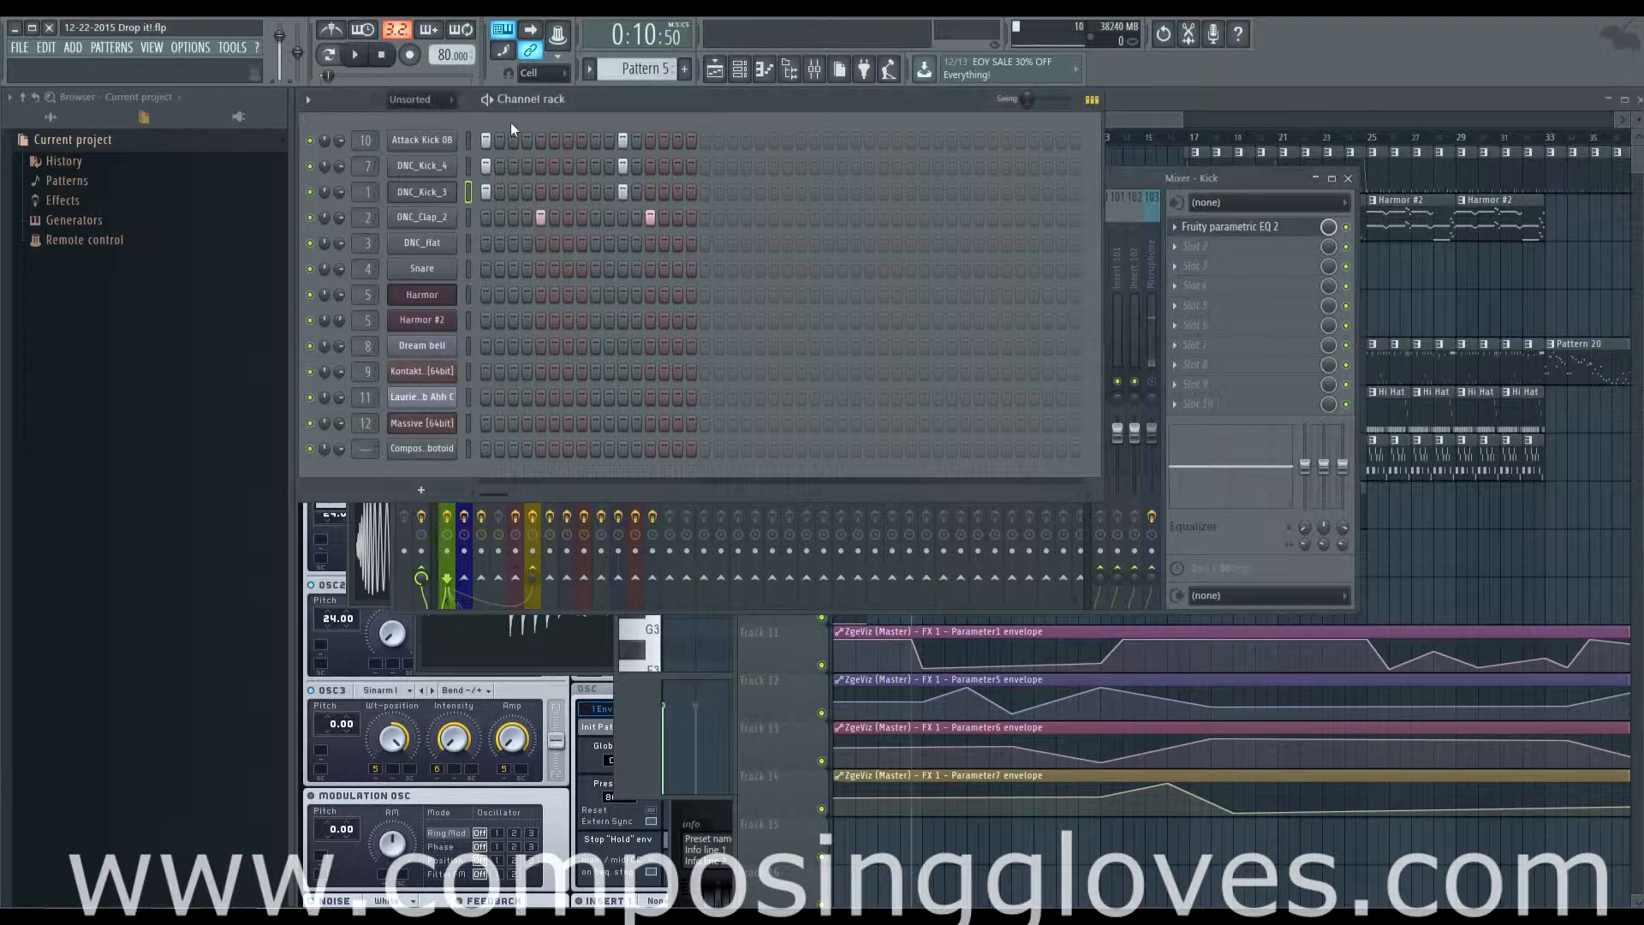
{"action": "left_click", "coordinate": [1132, 174]}
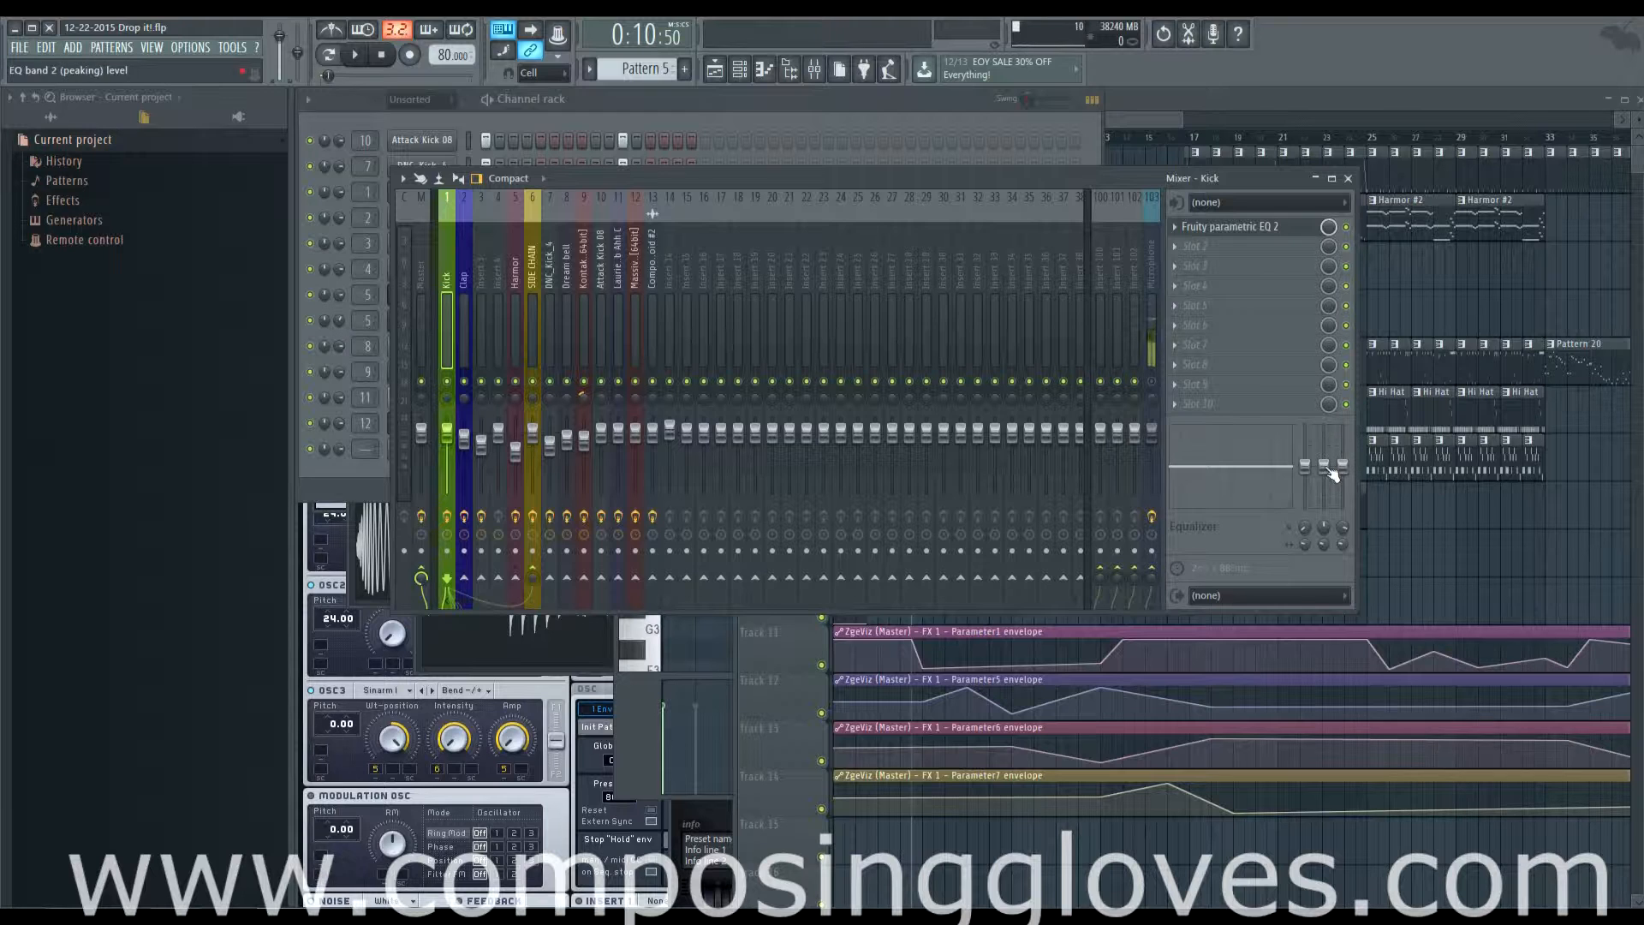
Nudge the Kick track's built-in EQ band 2 level and view its Fruity parametric EQ 2.
{"action": "mouse_move", "coordinate": [1332, 475]}
{"action": "left_mouse_down"}
{"action": "mouse_move", "coordinate": [1326, 441]}
{"action": "mouse_move", "coordinate": [1327, 468]}
{"action": "left_mouse_up"}
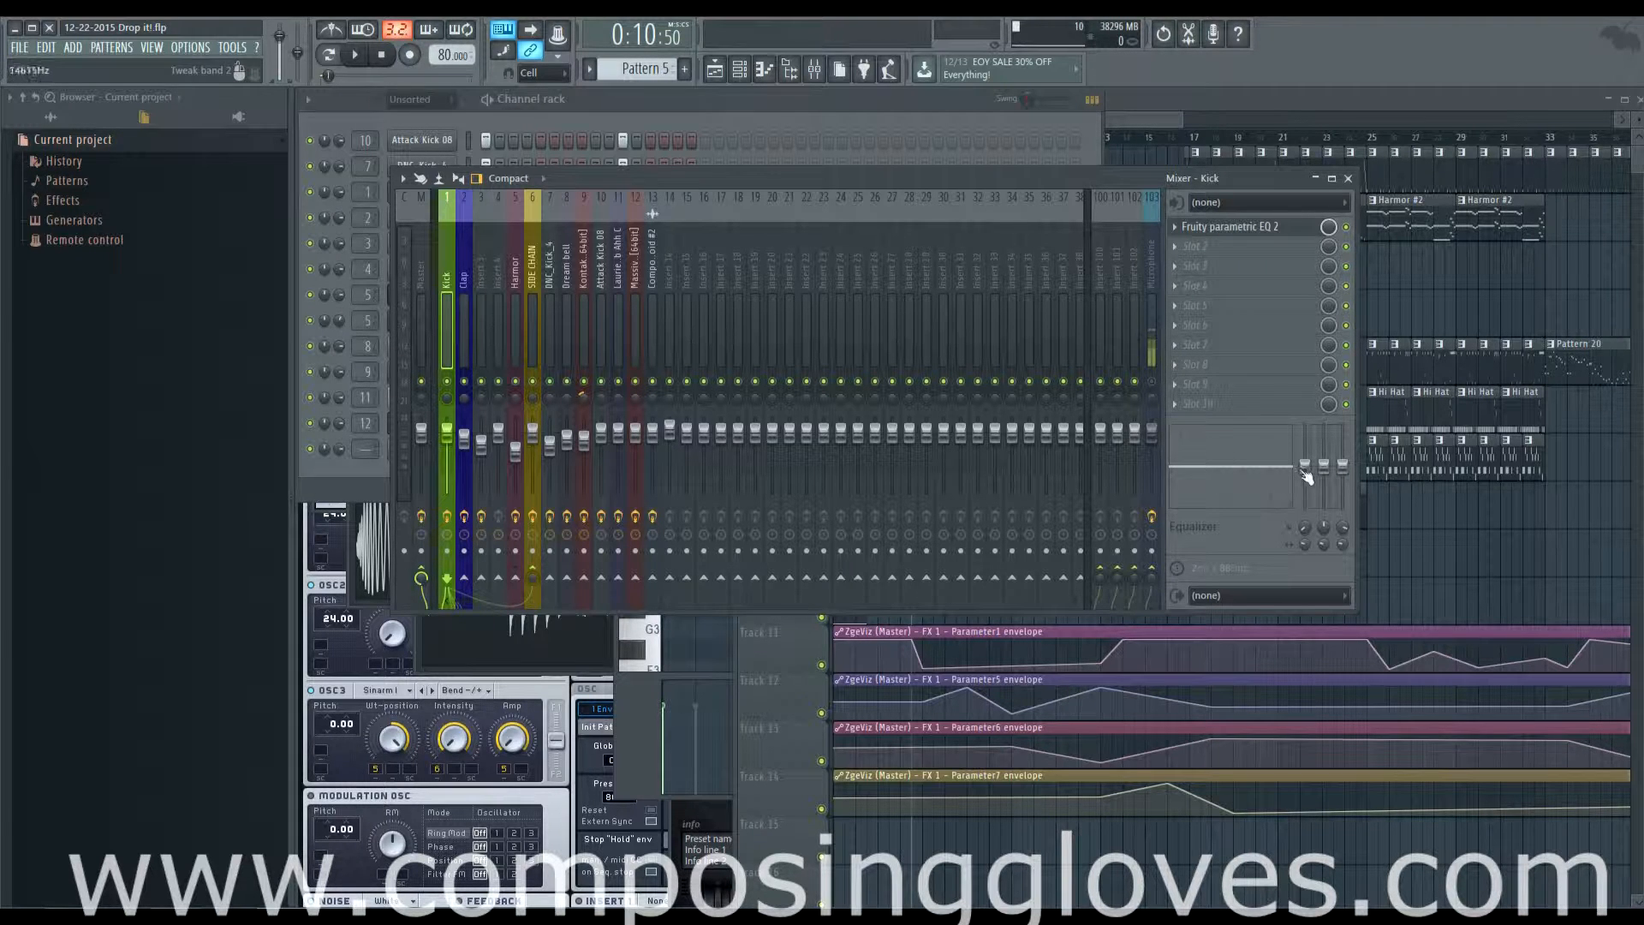
{"action": "left_click", "coordinate": [1224, 227]}
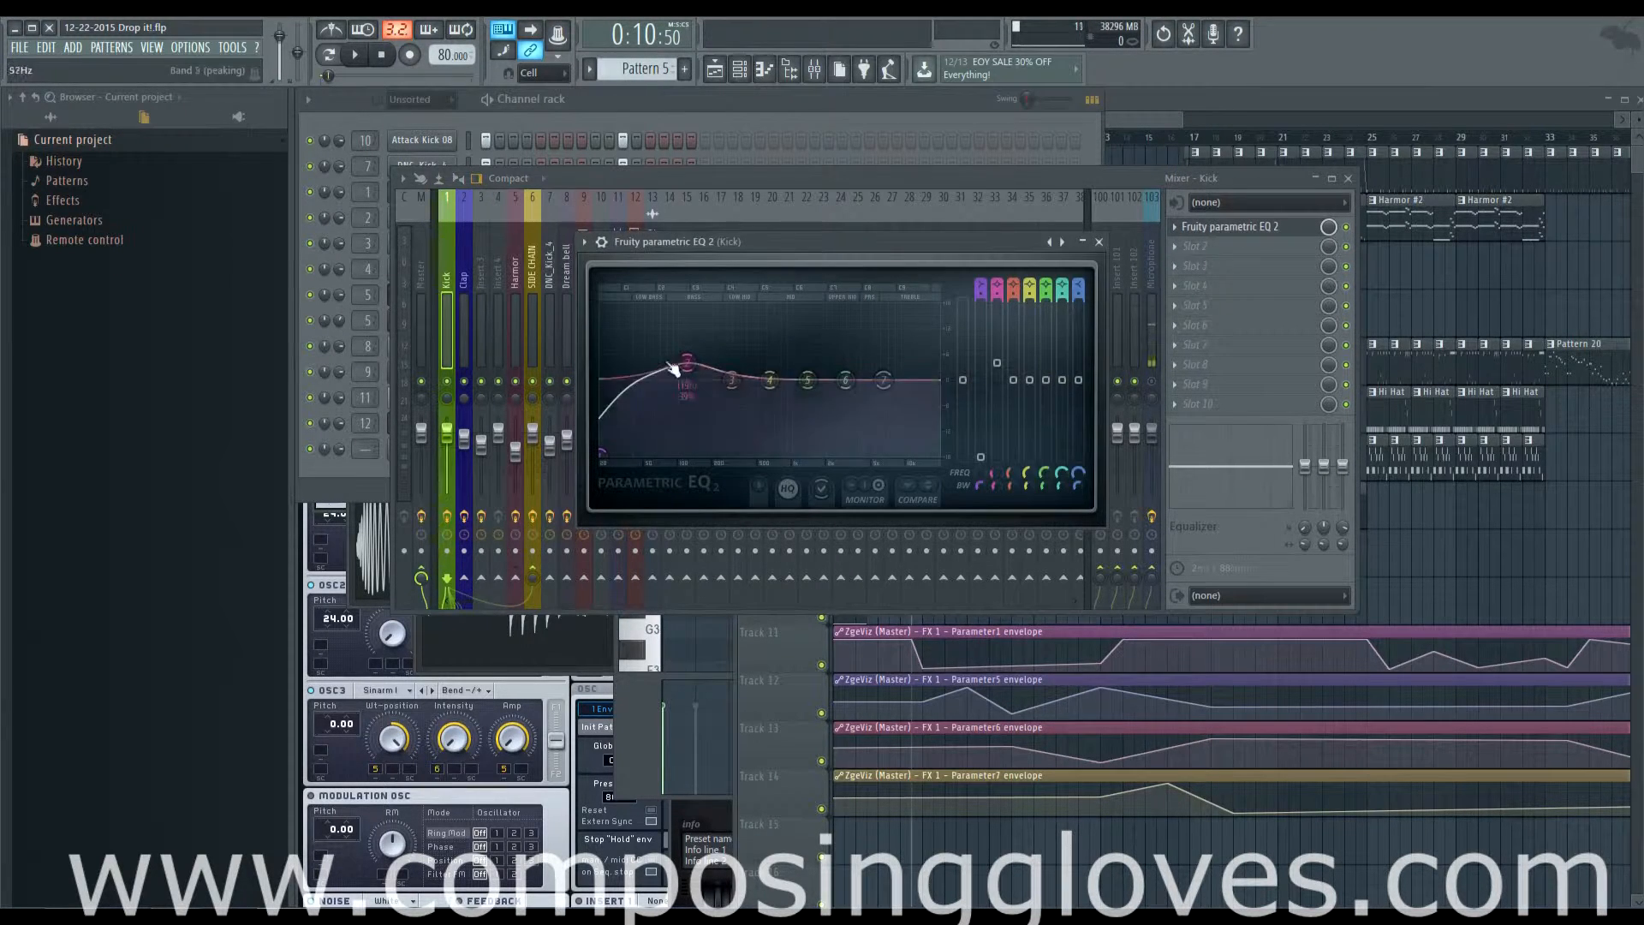
{"action": "left_click_drag", "start_coordinate": [824, 257], "coordinate": [746, 288]}
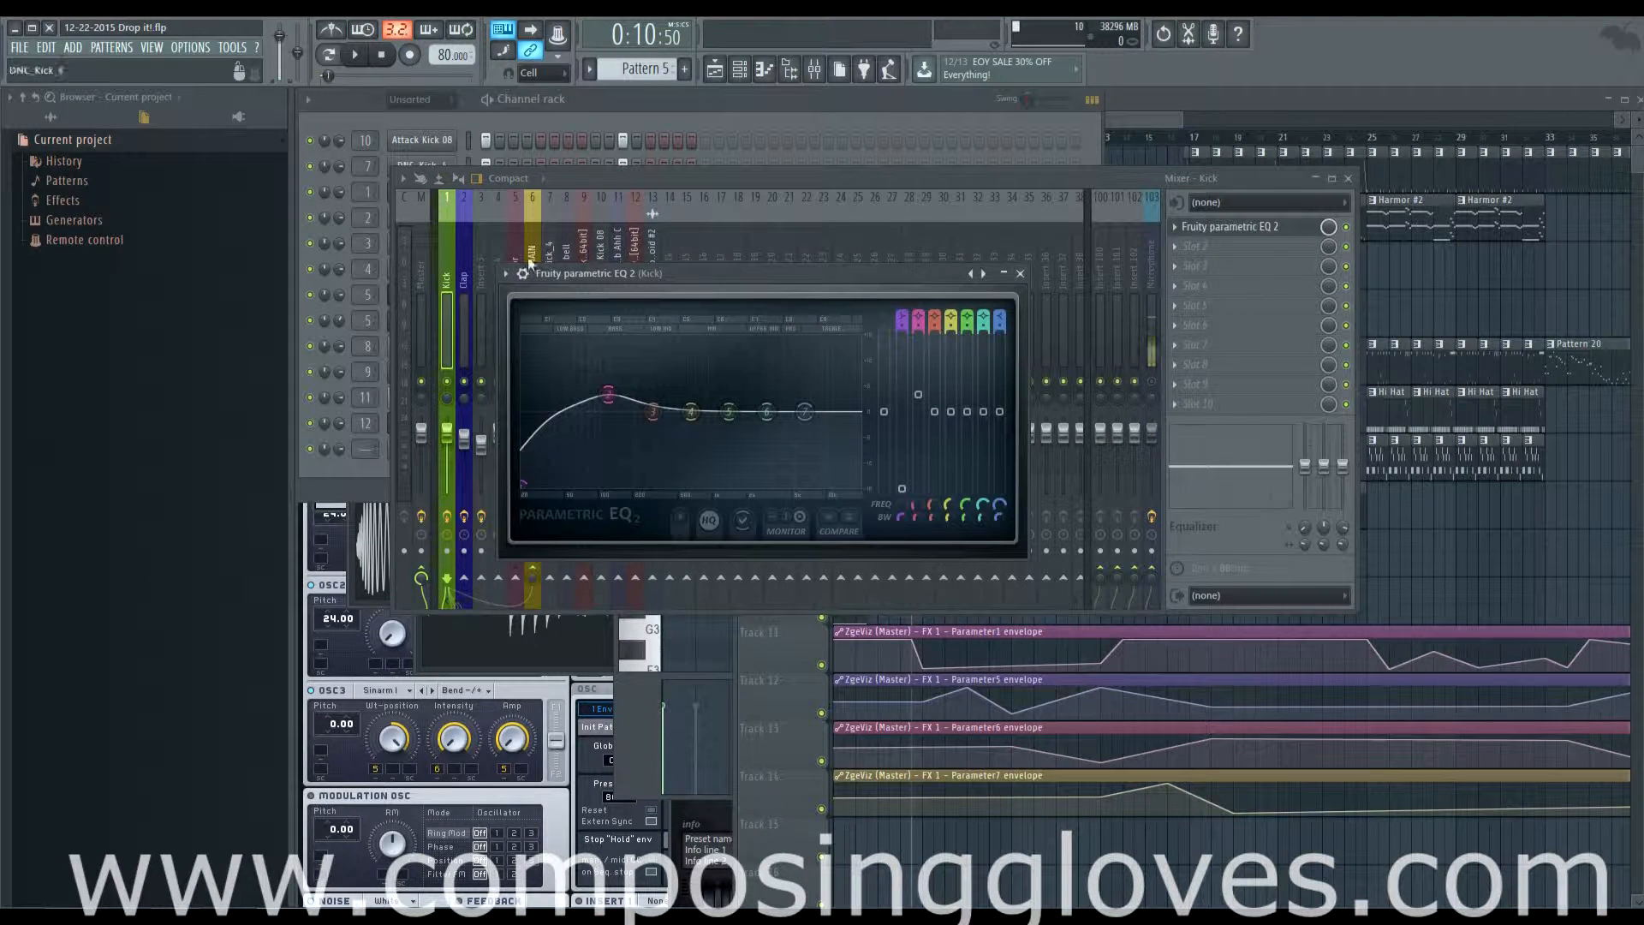
Examine the list of effect plugins available for slot 2 of the Kick track.
{"action": "left_click", "coordinate": [449, 271]}
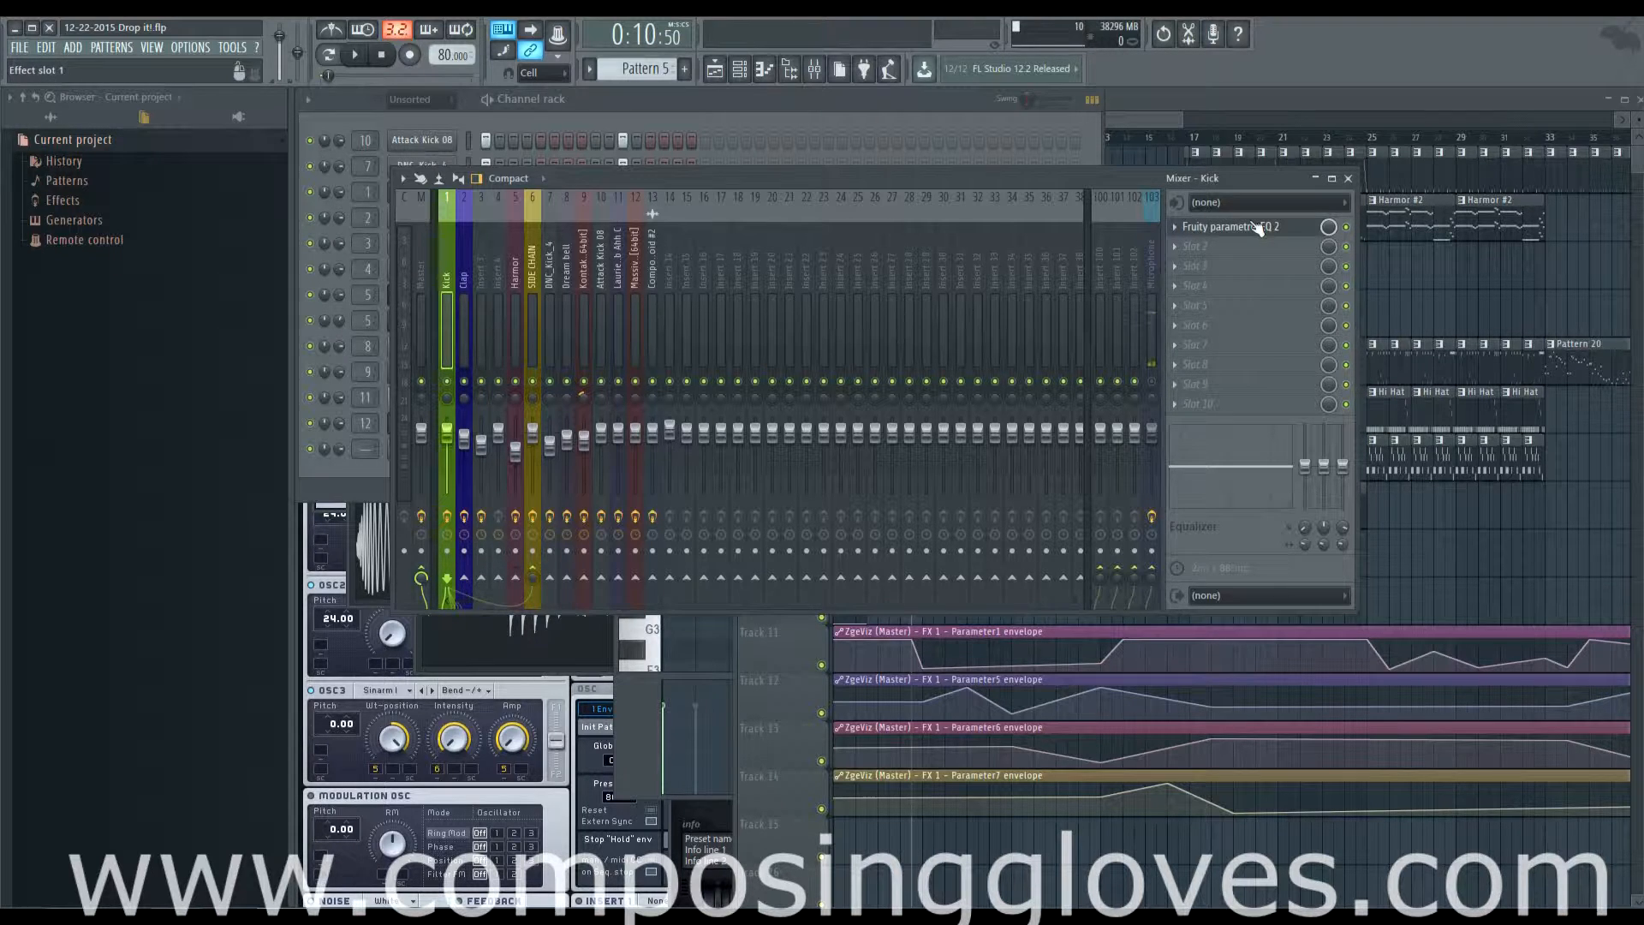
{"action": "left_click", "coordinate": [1176, 247]}
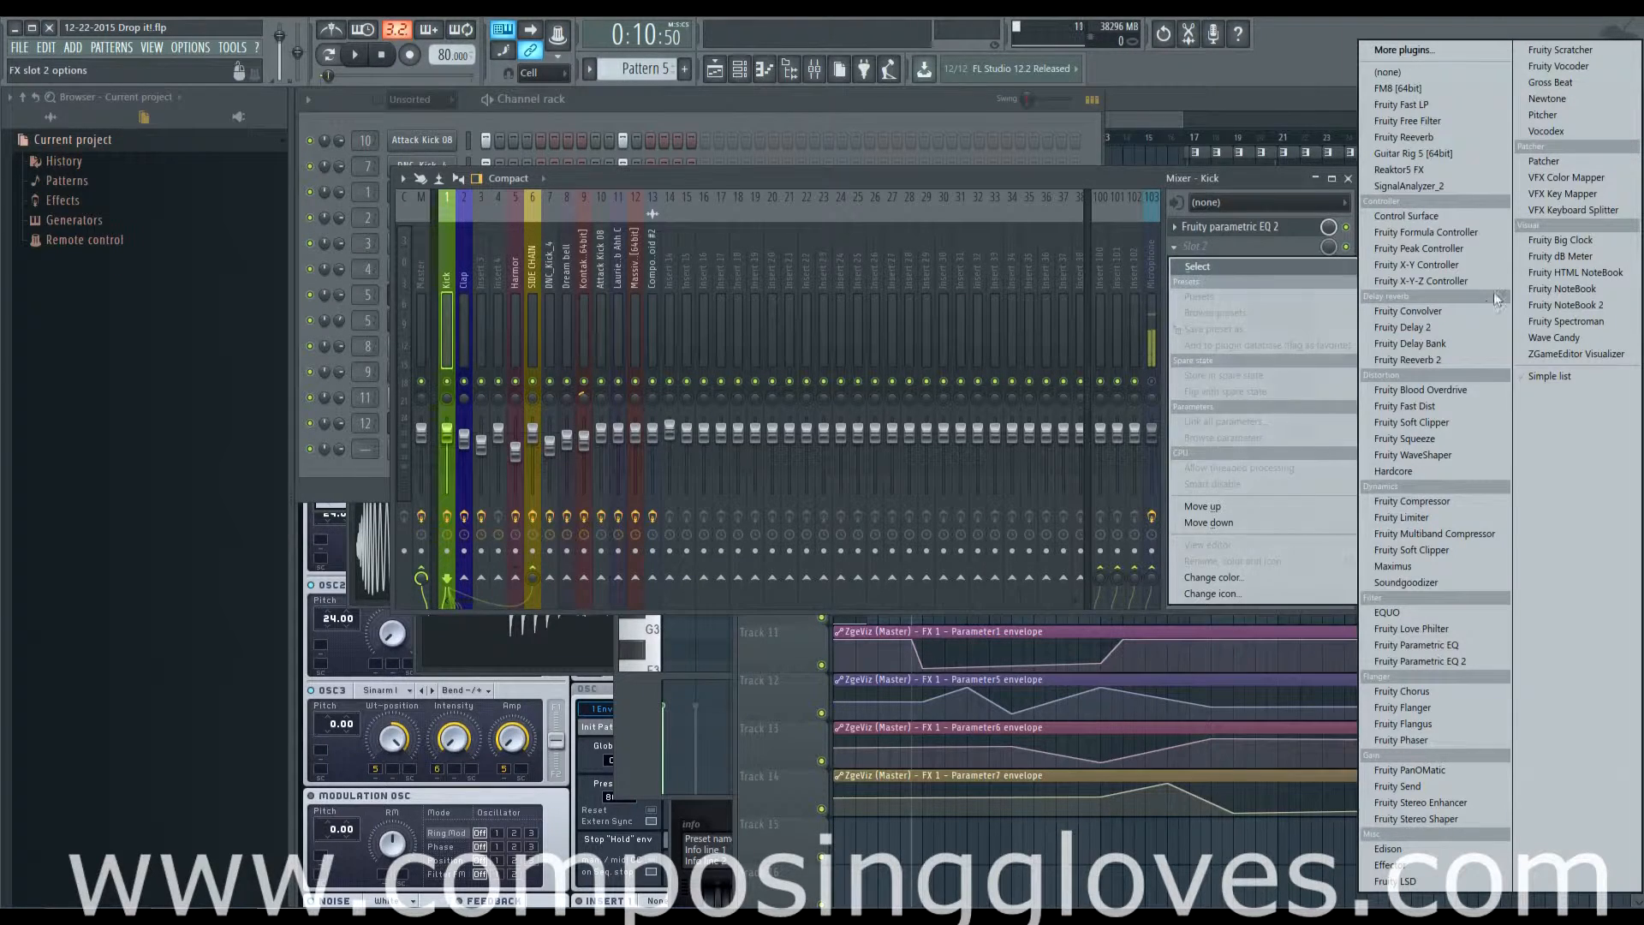
{"action": "left_click", "coordinate": [1262, 186]}
In the Kick's Fruity parametric EQ 2, move band 7 to the upper end of the spectrum and shift bands 5 and 6 slightly higher.
{"action": "left_click", "coordinate": [1216, 226]}
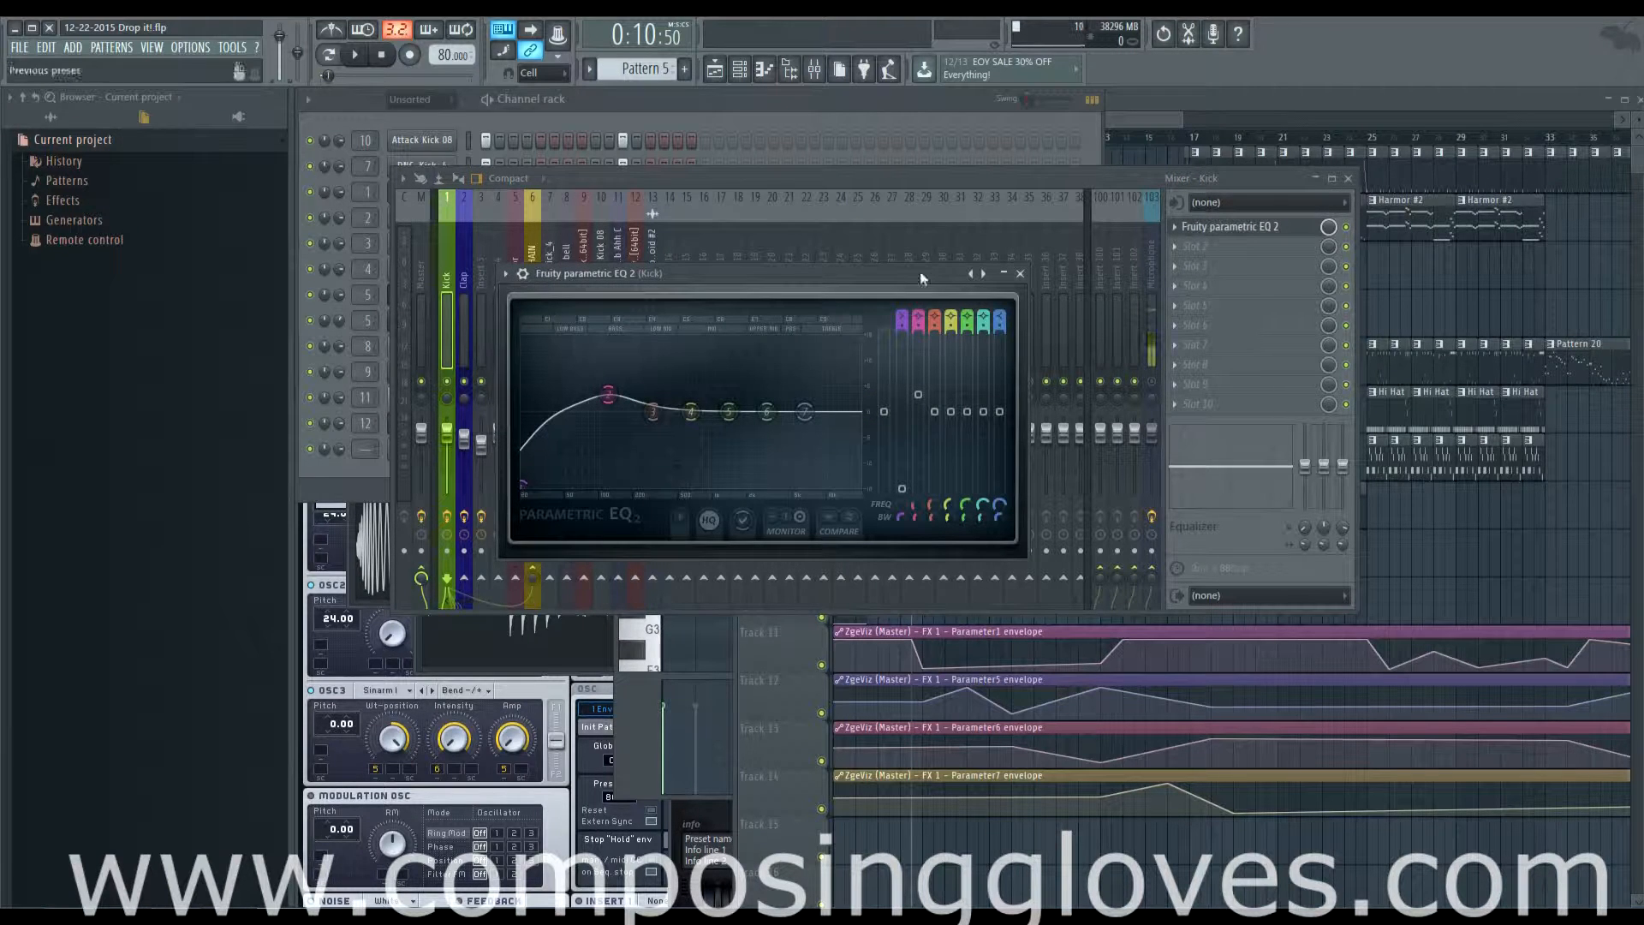
{"action": "left_click_drag", "start_coordinate": [785, 275], "coordinate": [826, 183]}
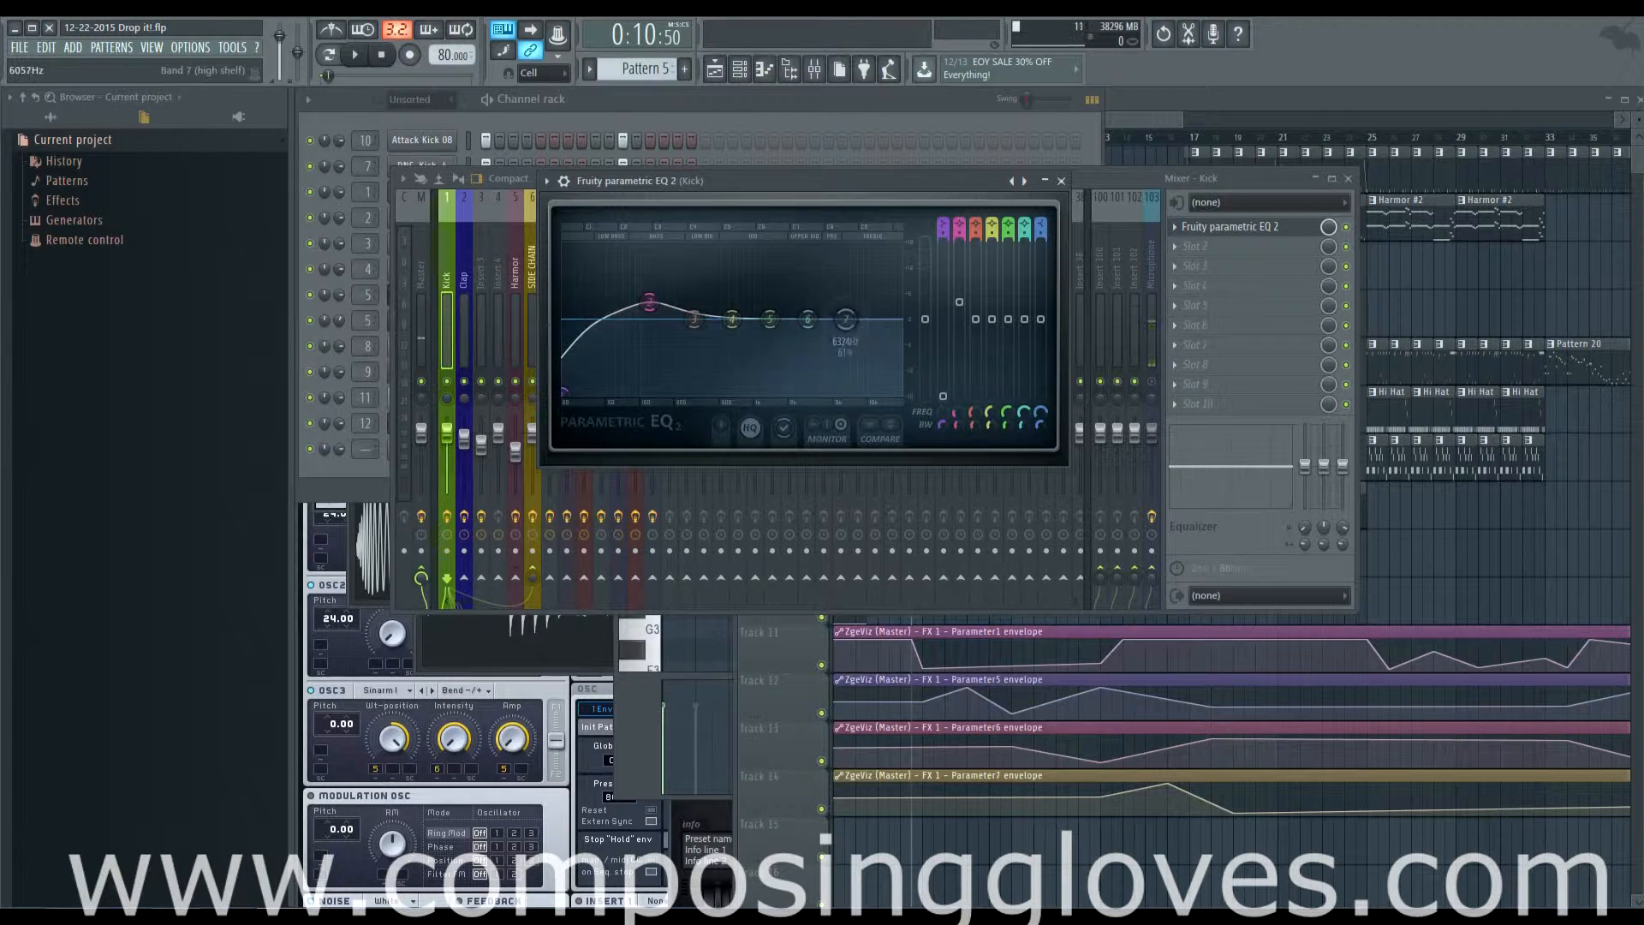
{"action": "left_click_drag", "start_coordinate": [845, 319], "coordinate": [899, 318]}
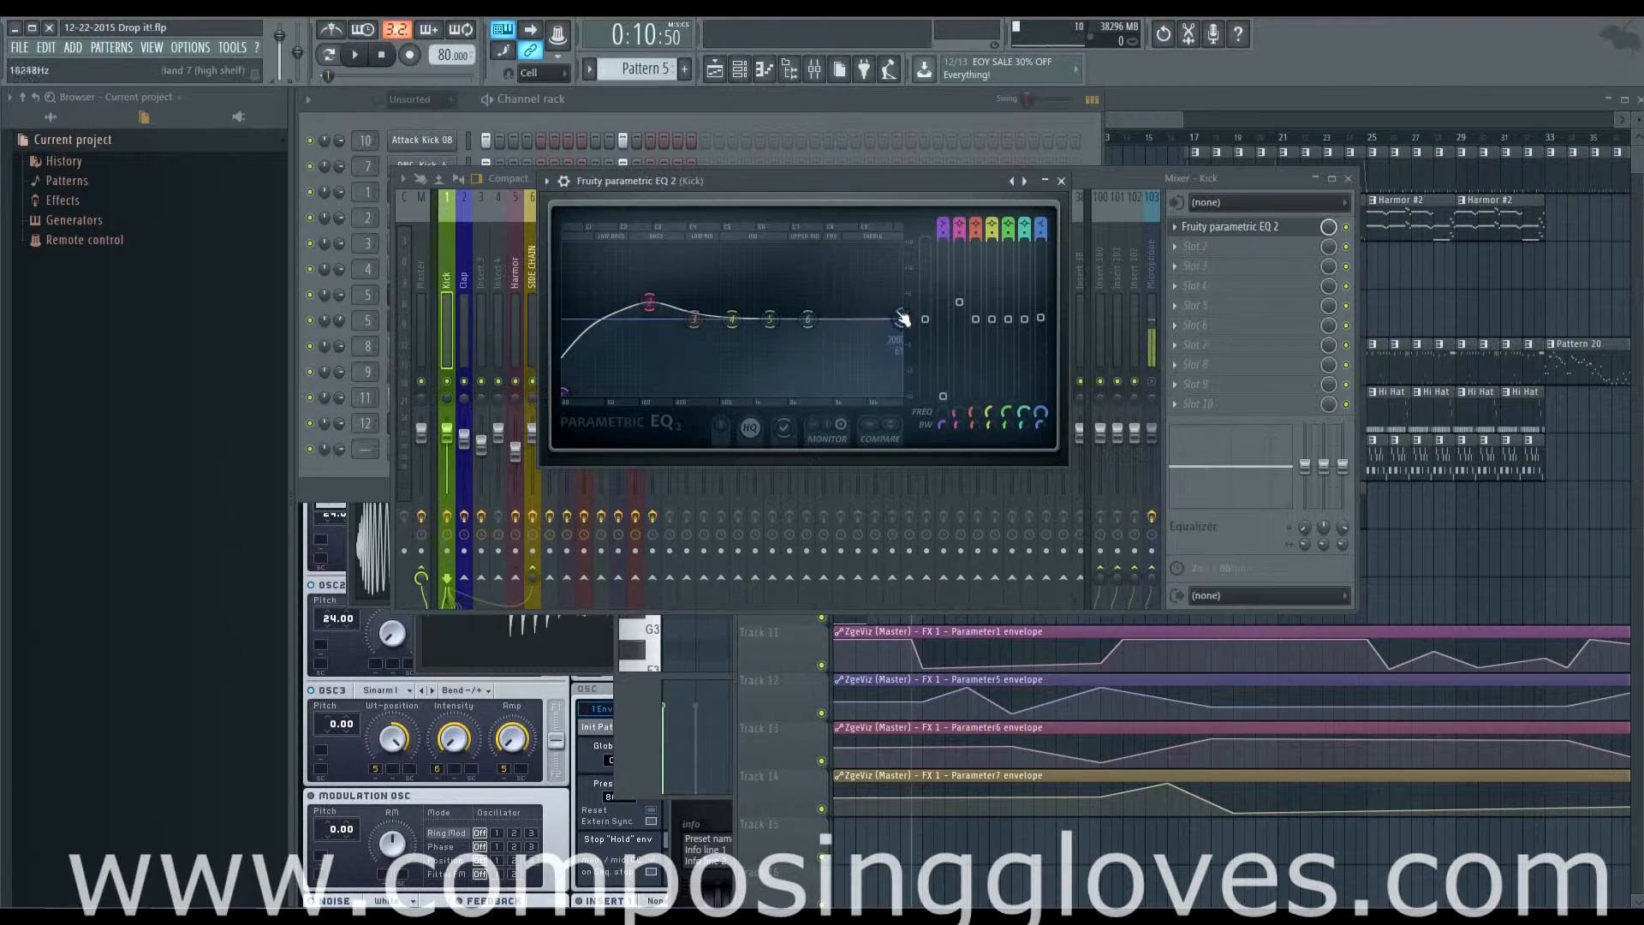
{"action": "left_click_drag", "start_coordinate": [899, 318], "coordinate": [814, 319]}
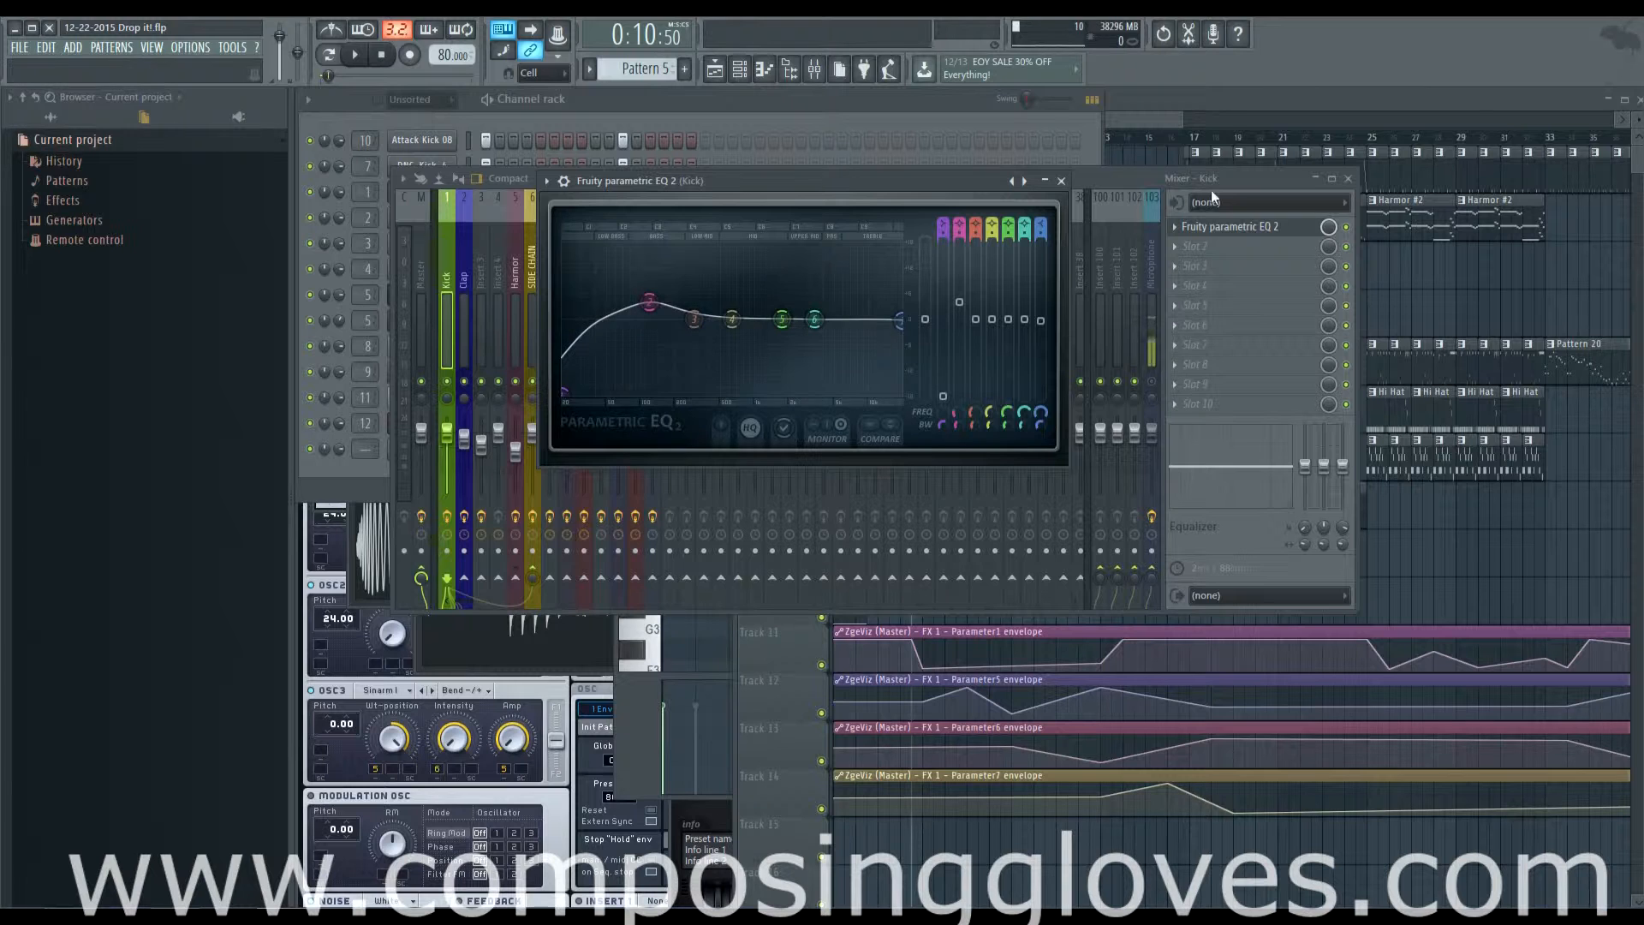
Return to the mixer and check the Kick track's first two effect slots, opening and closing Fruity parametric EQ 2.
{"action": "left_click", "coordinate": [1091, 178]}
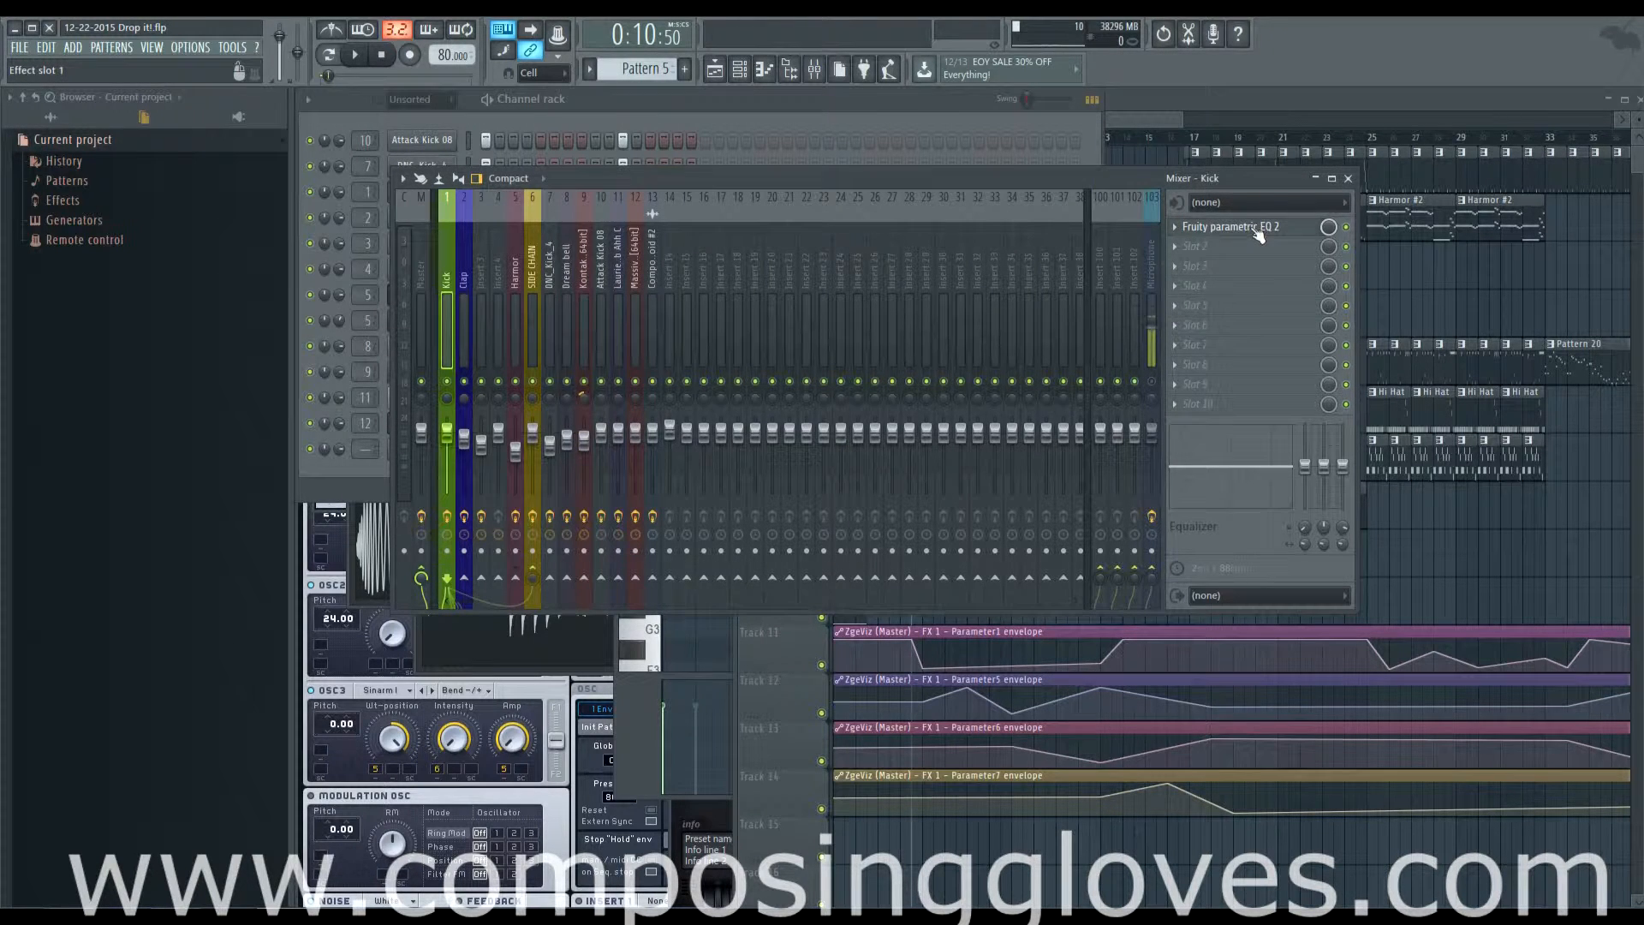
{"action": "left_click", "coordinate": [1257, 233]}
{"action": "left_click", "coordinate": [1258, 230]}
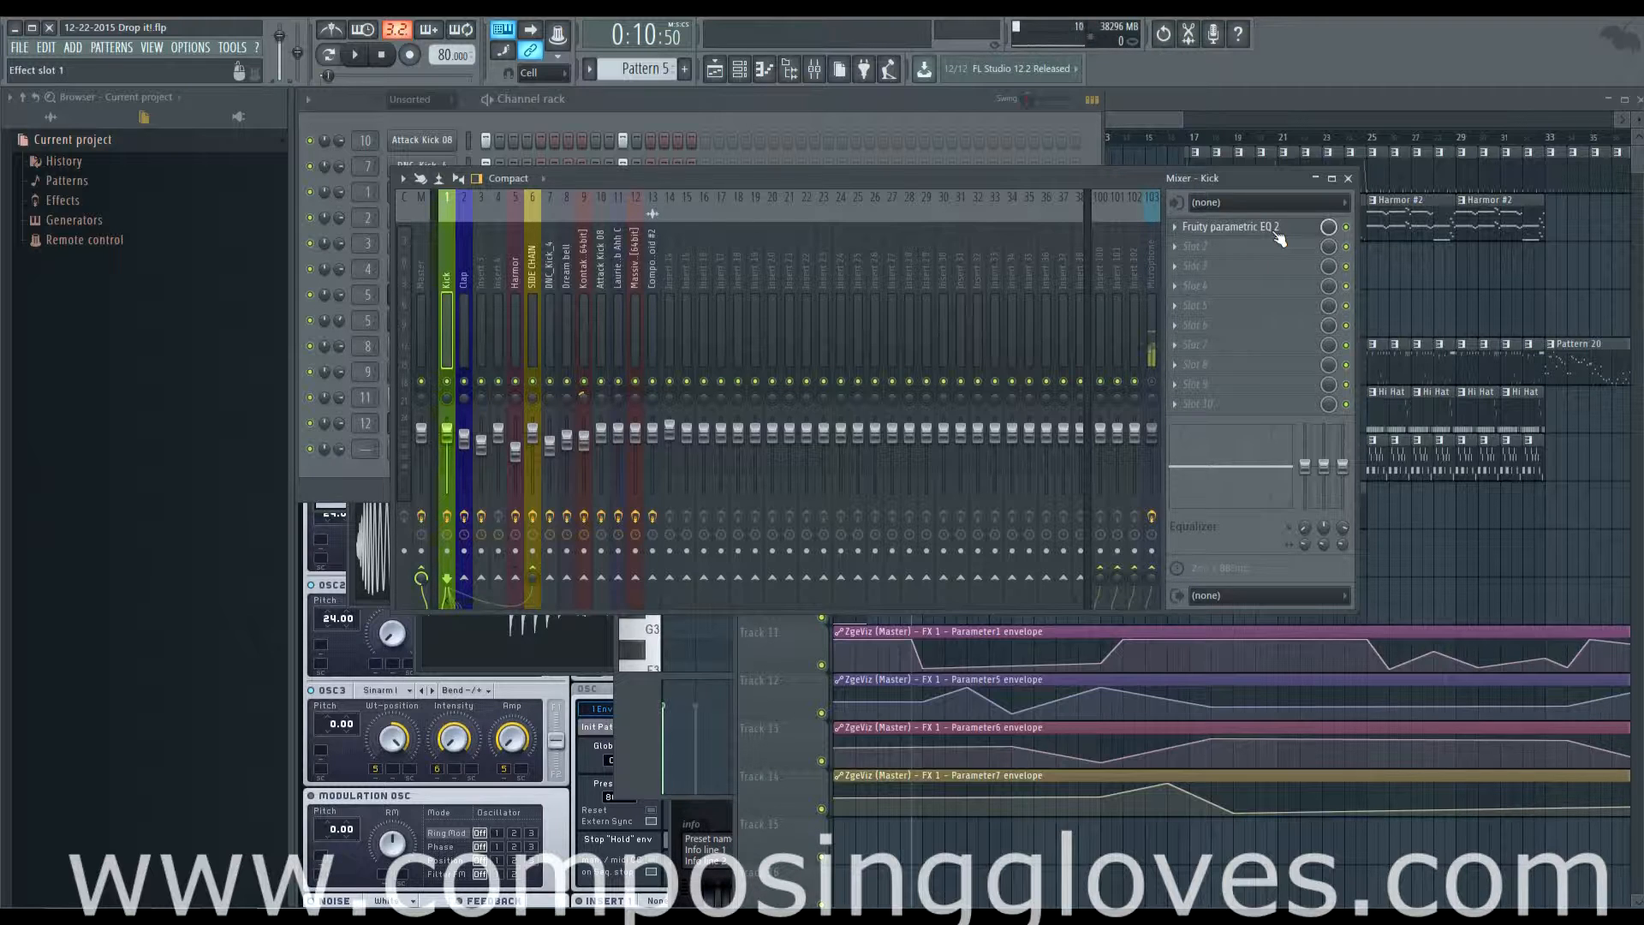
{"action": "left_click", "coordinate": [1200, 252]}
{"action": "left_click", "coordinate": [1108, 178]}
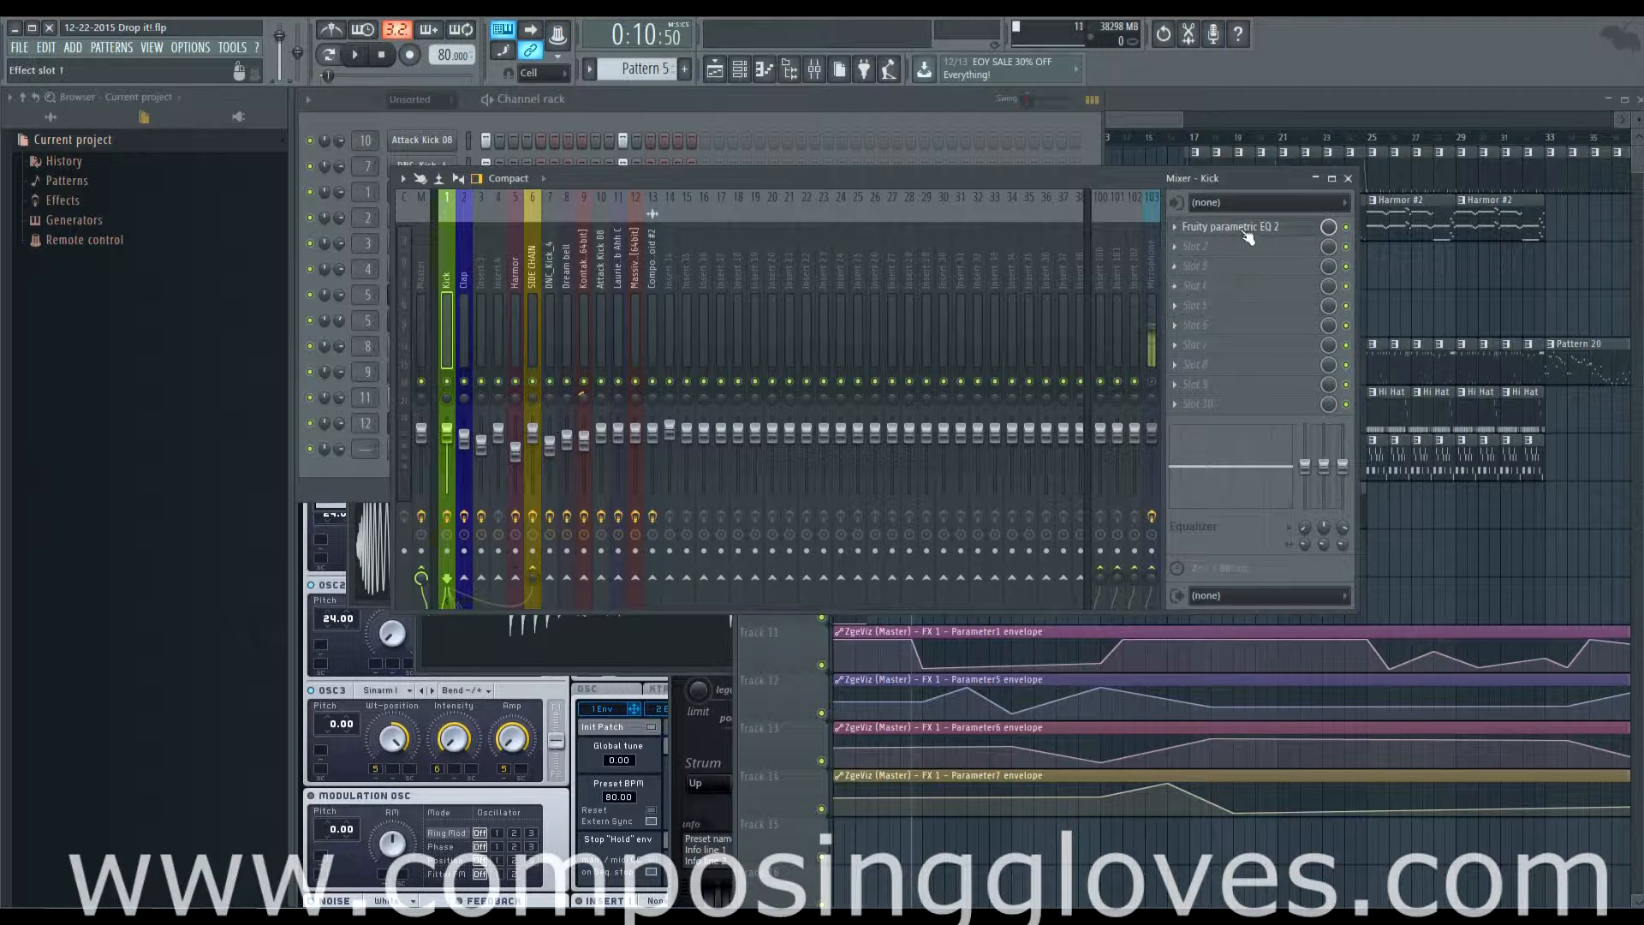
View the audio input sources available for the Kick track, leaving its input set to none.
{"action": "mouse_move", "coordinate": [1244, 235]}
{"action": "left_mouse_down"}
{"action": "mouse_move", "coordinate": [1248, 403]}
{"action": "mouse_move", "coordinate": [1249, 233]}
{"action": "left_mouse_up"}
{"action": "left_click", "coordinate": [1273, 203]}
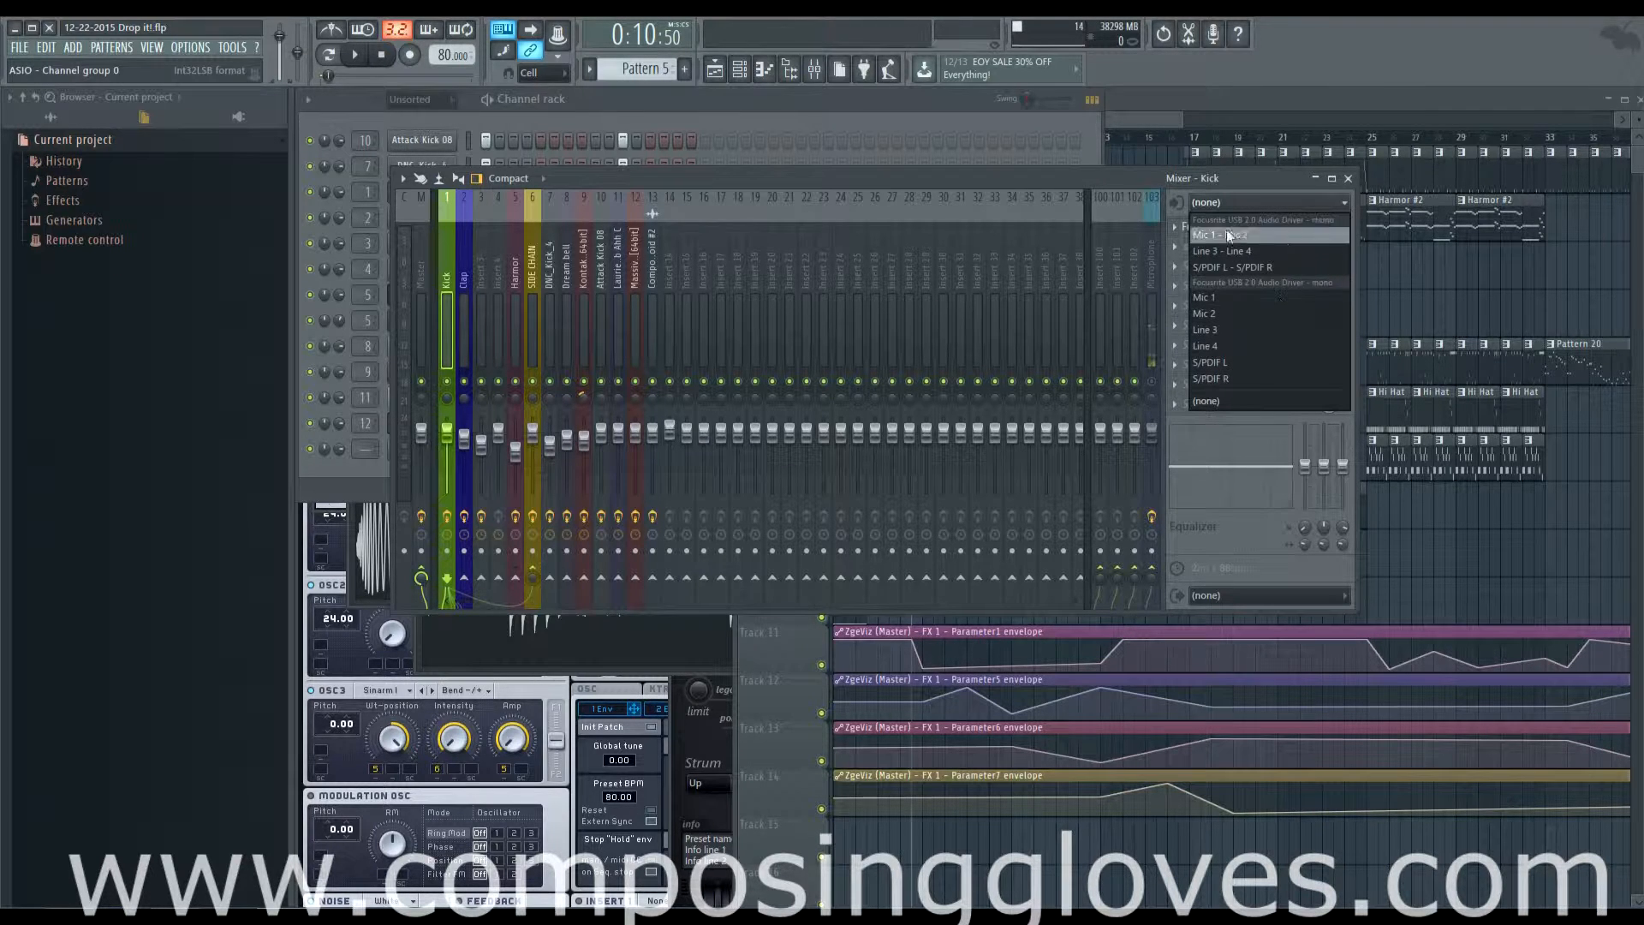
{"action": "left_click", "coordinate": [1085, 178]}
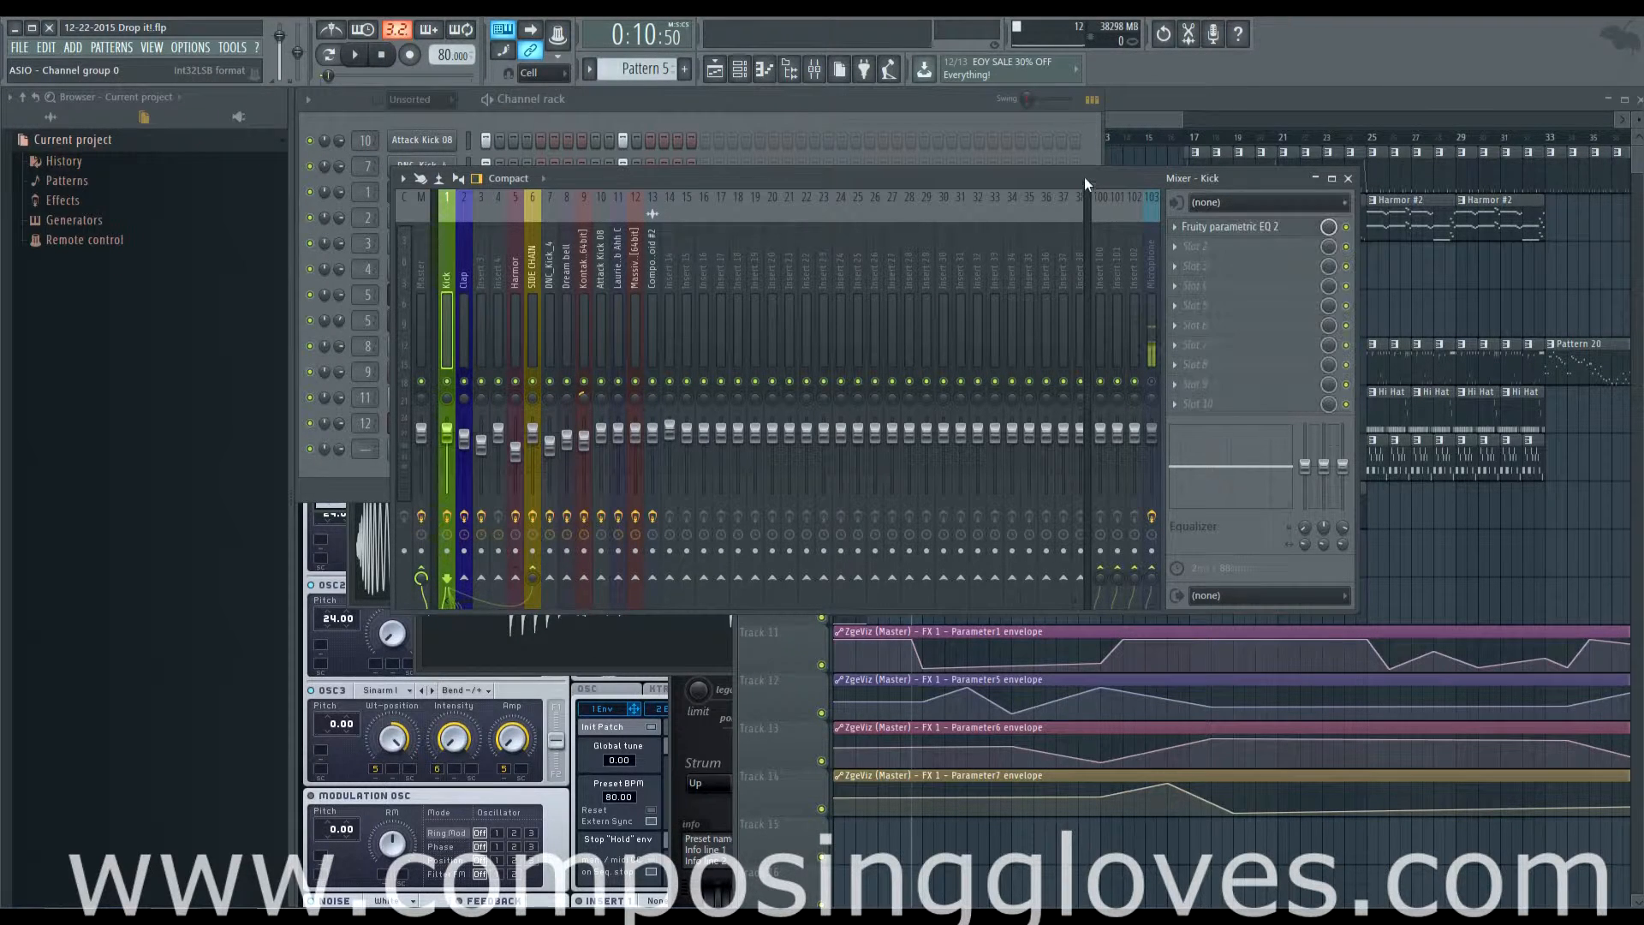
Select the Microphone track and view the Edison and Fruity Limiter effects loaded in its slots.
{"action": "left_click", "coordinate": [1153, 241]}
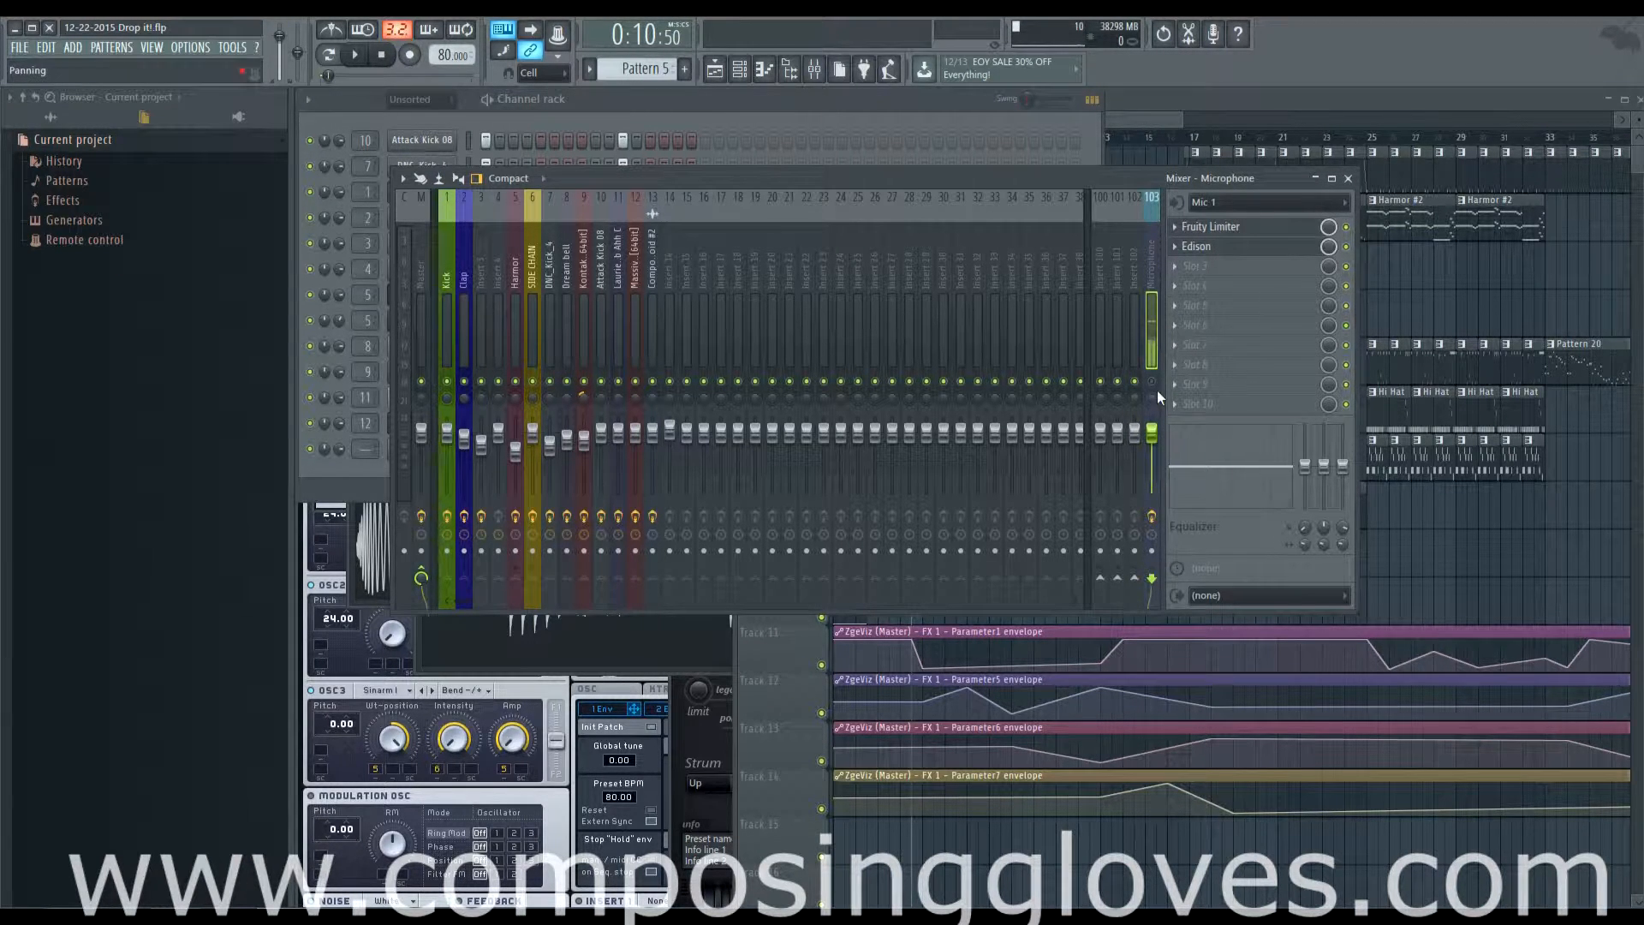
{"action": "left_click", "coordinate": [1241, 247]}
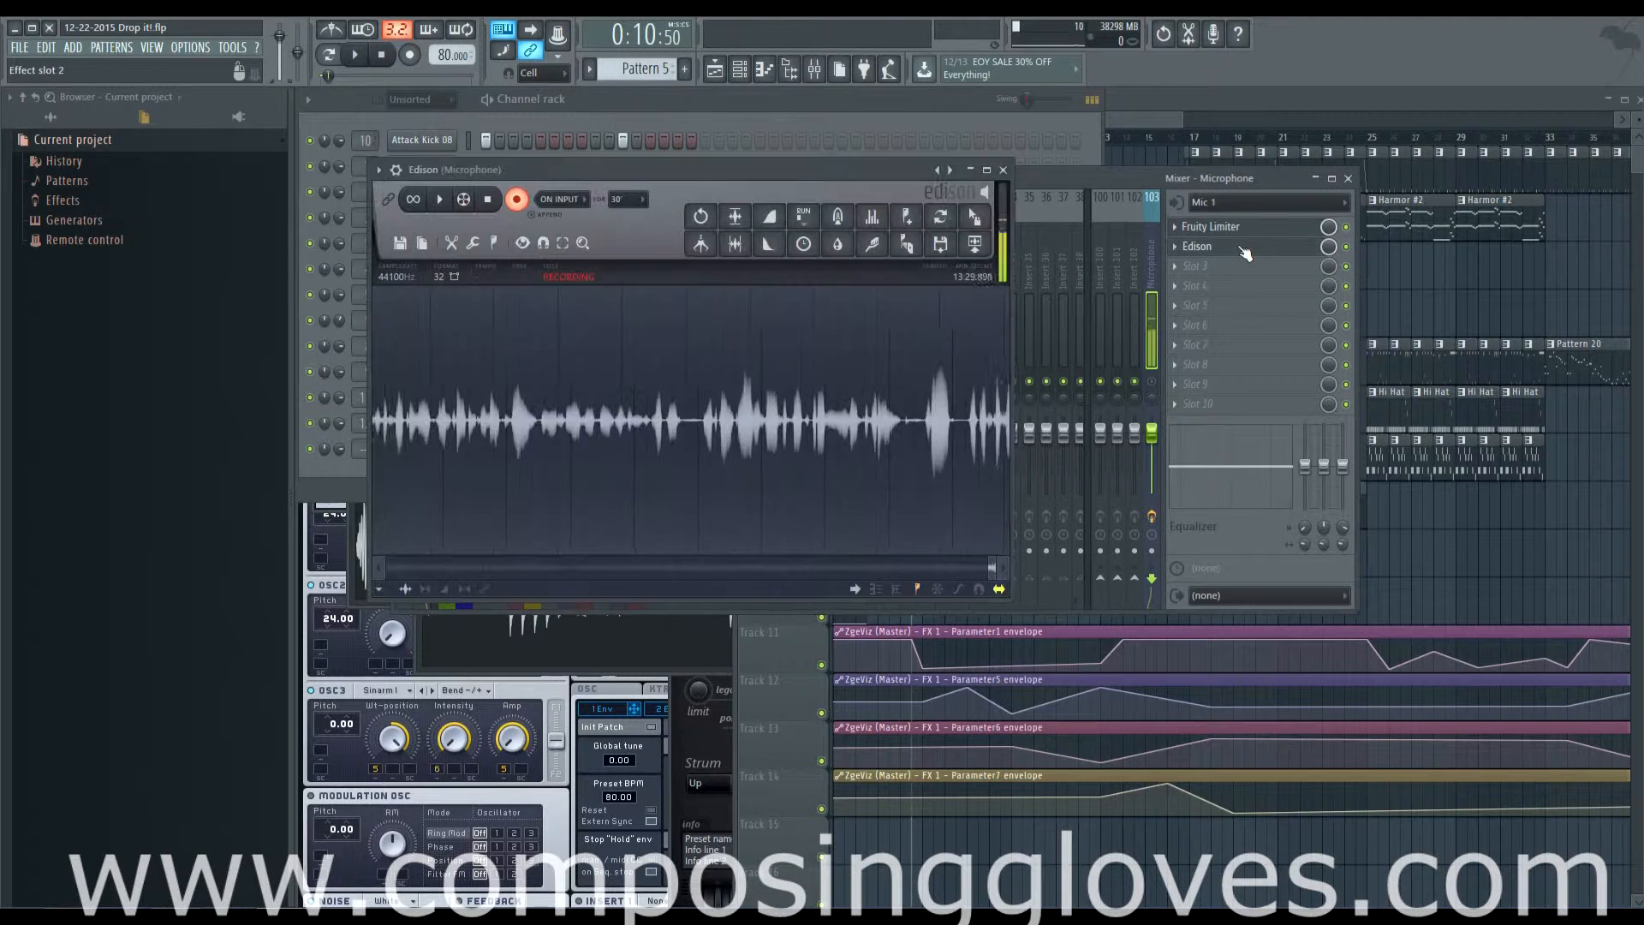
{"action": "left_click", "coordinate": [1150, 184]}
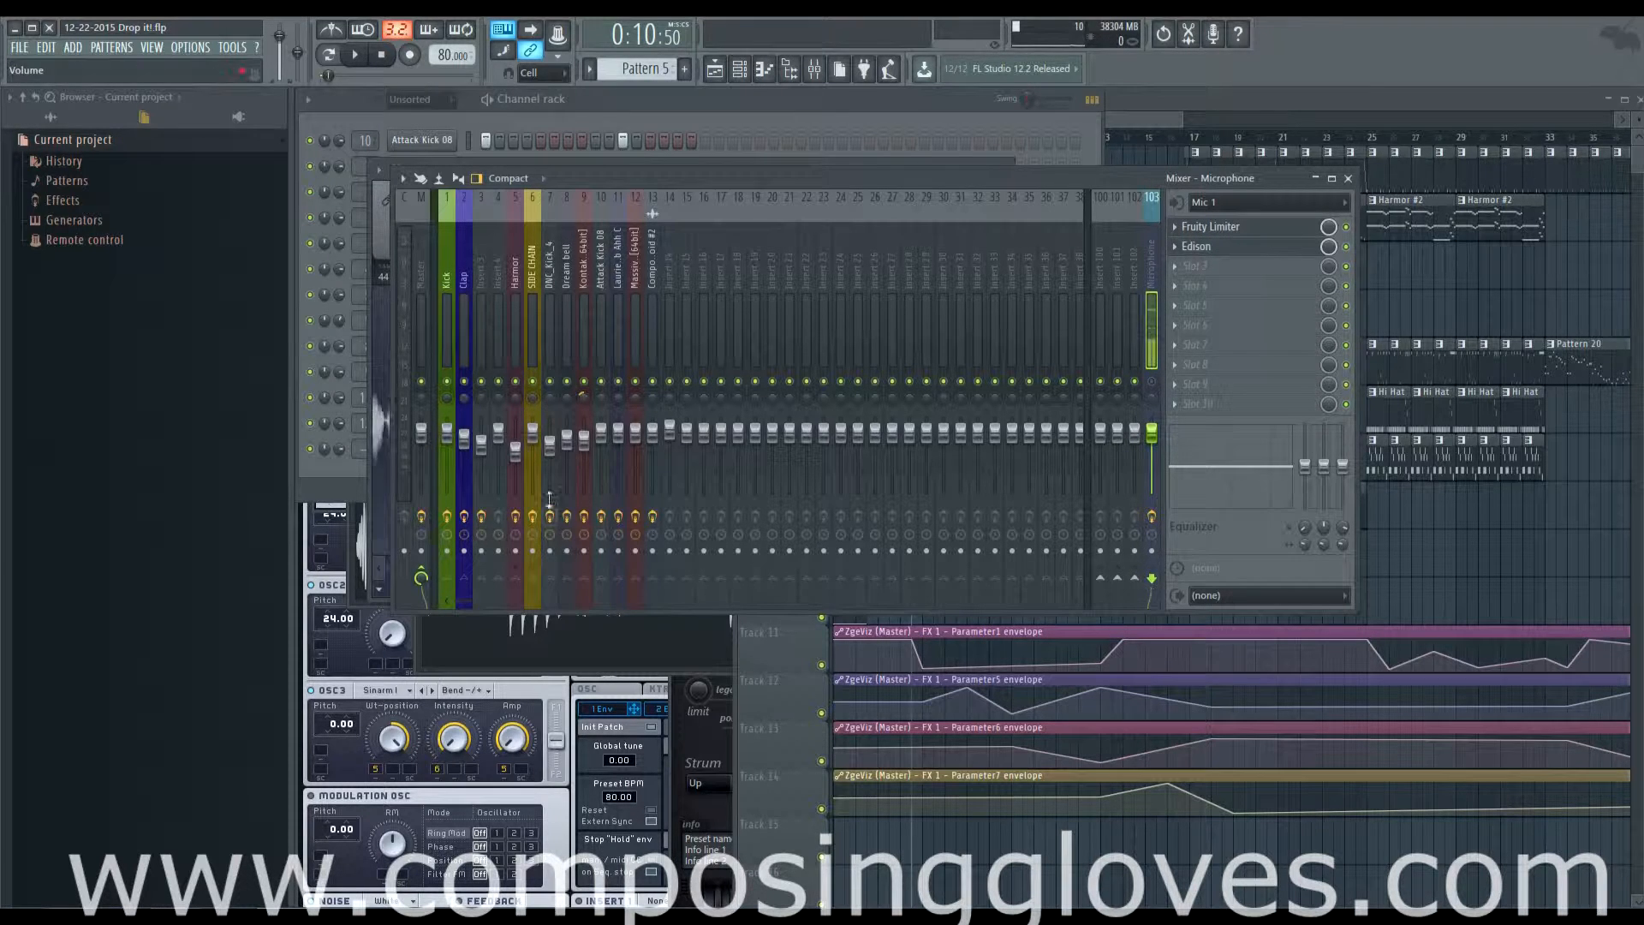
{"action": "left_click_drag", "start_coordinate": [1019, 182], "coordinate": [992, 181]}
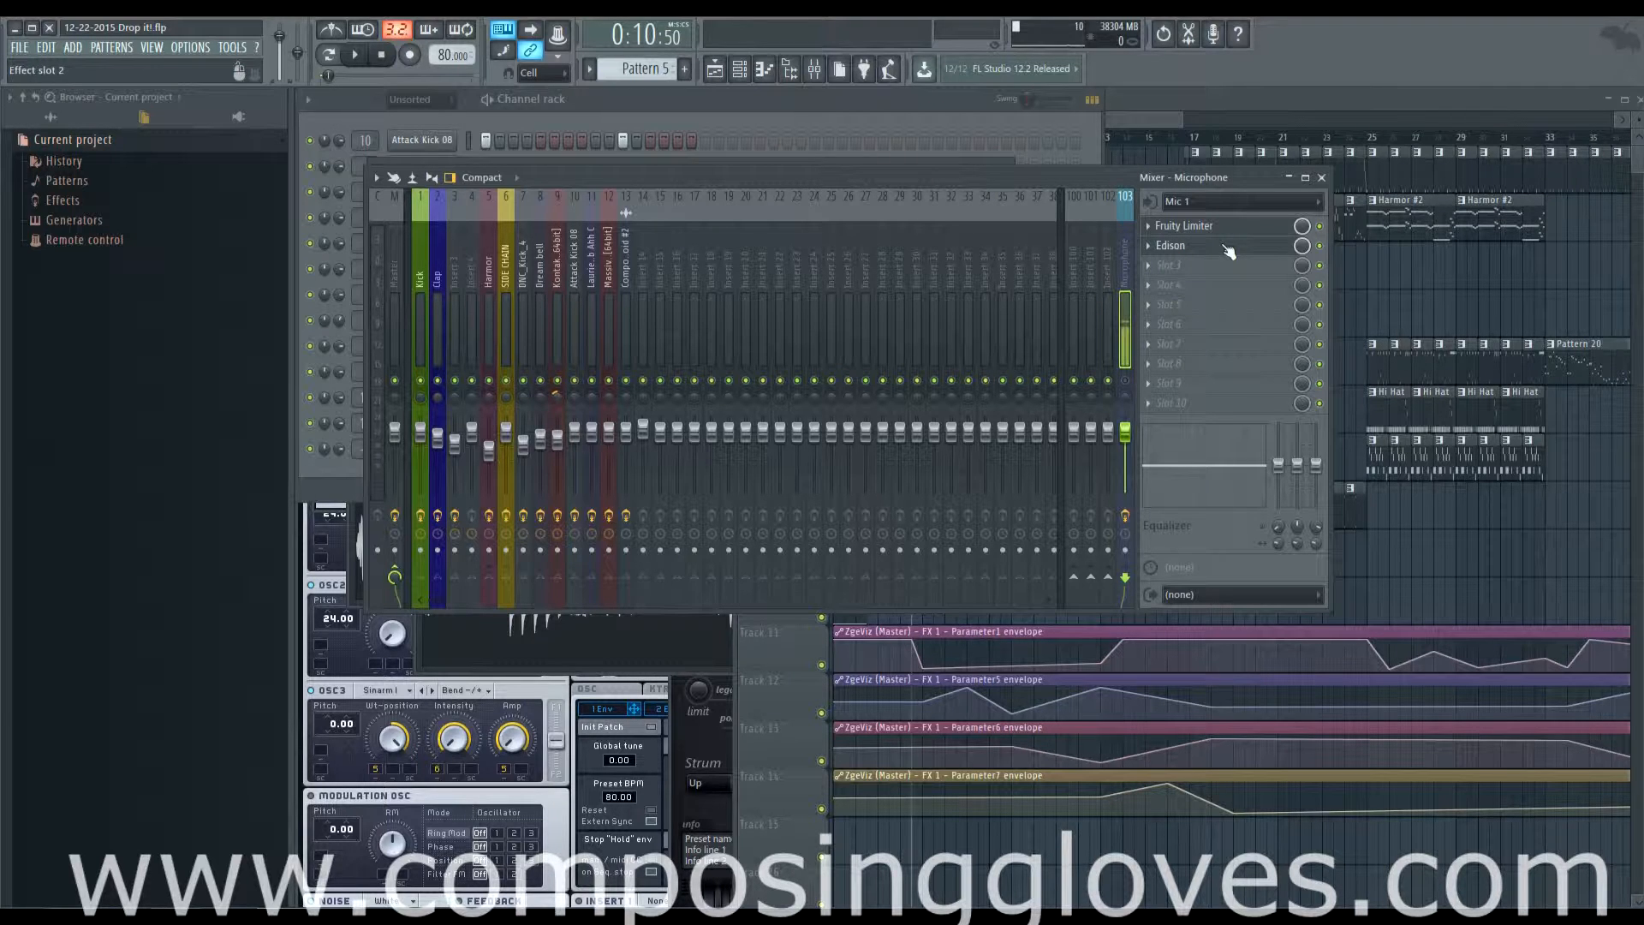
{"action": "left_click", "coordinate": [1252, 227]}
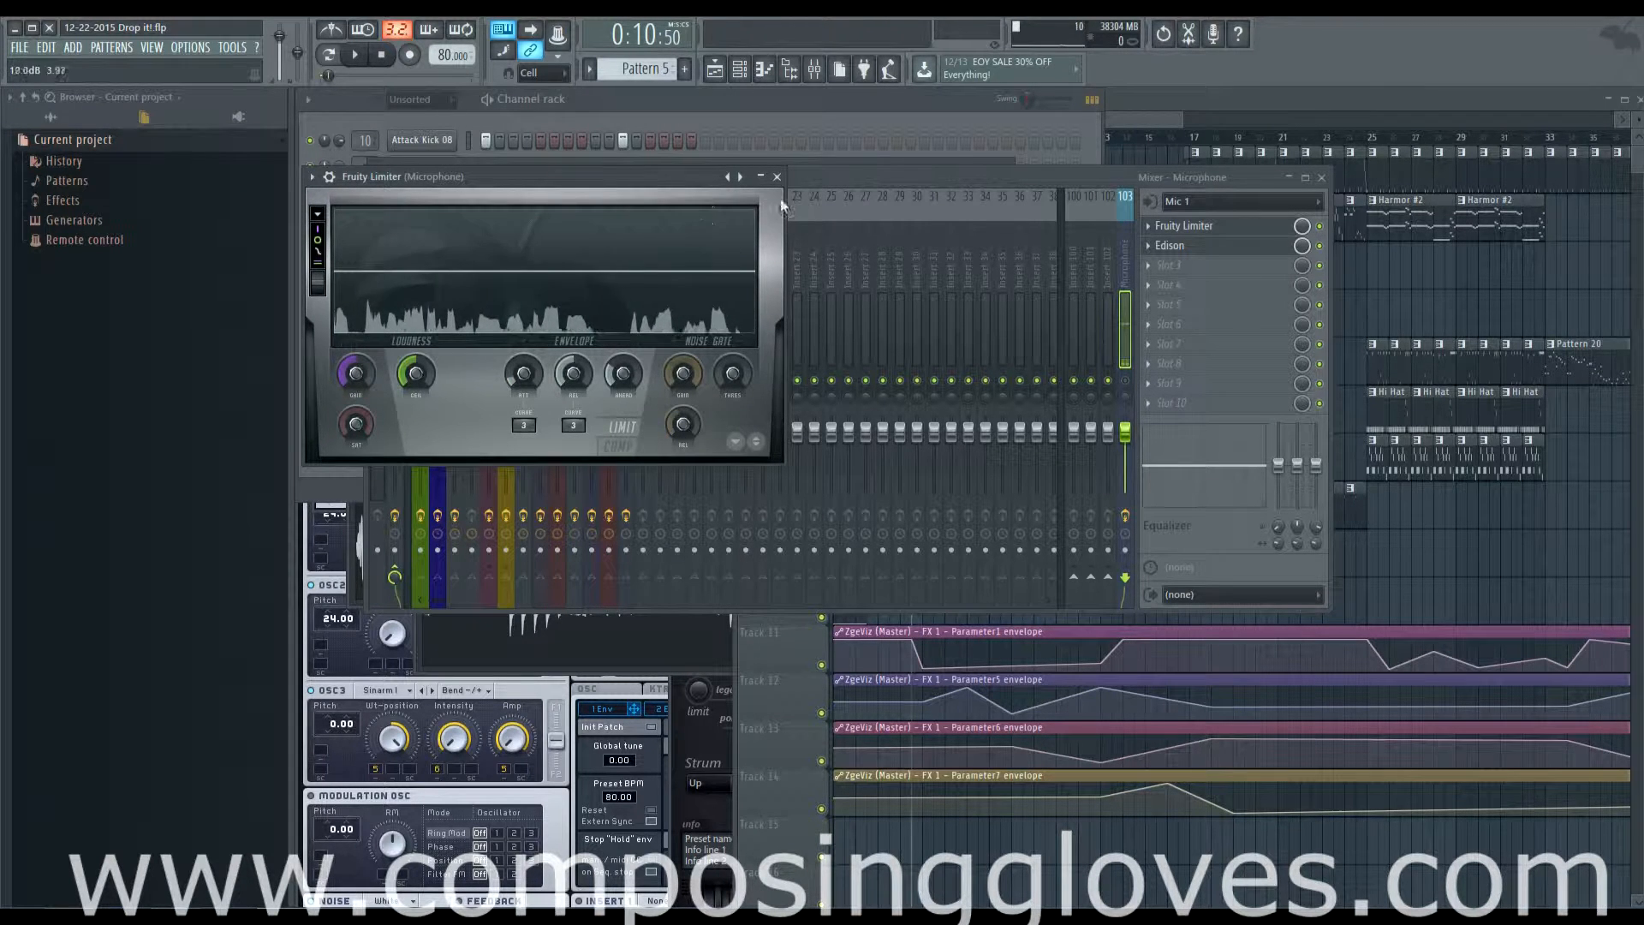
{"action": "left_click", "coordinate": [776, 178]}
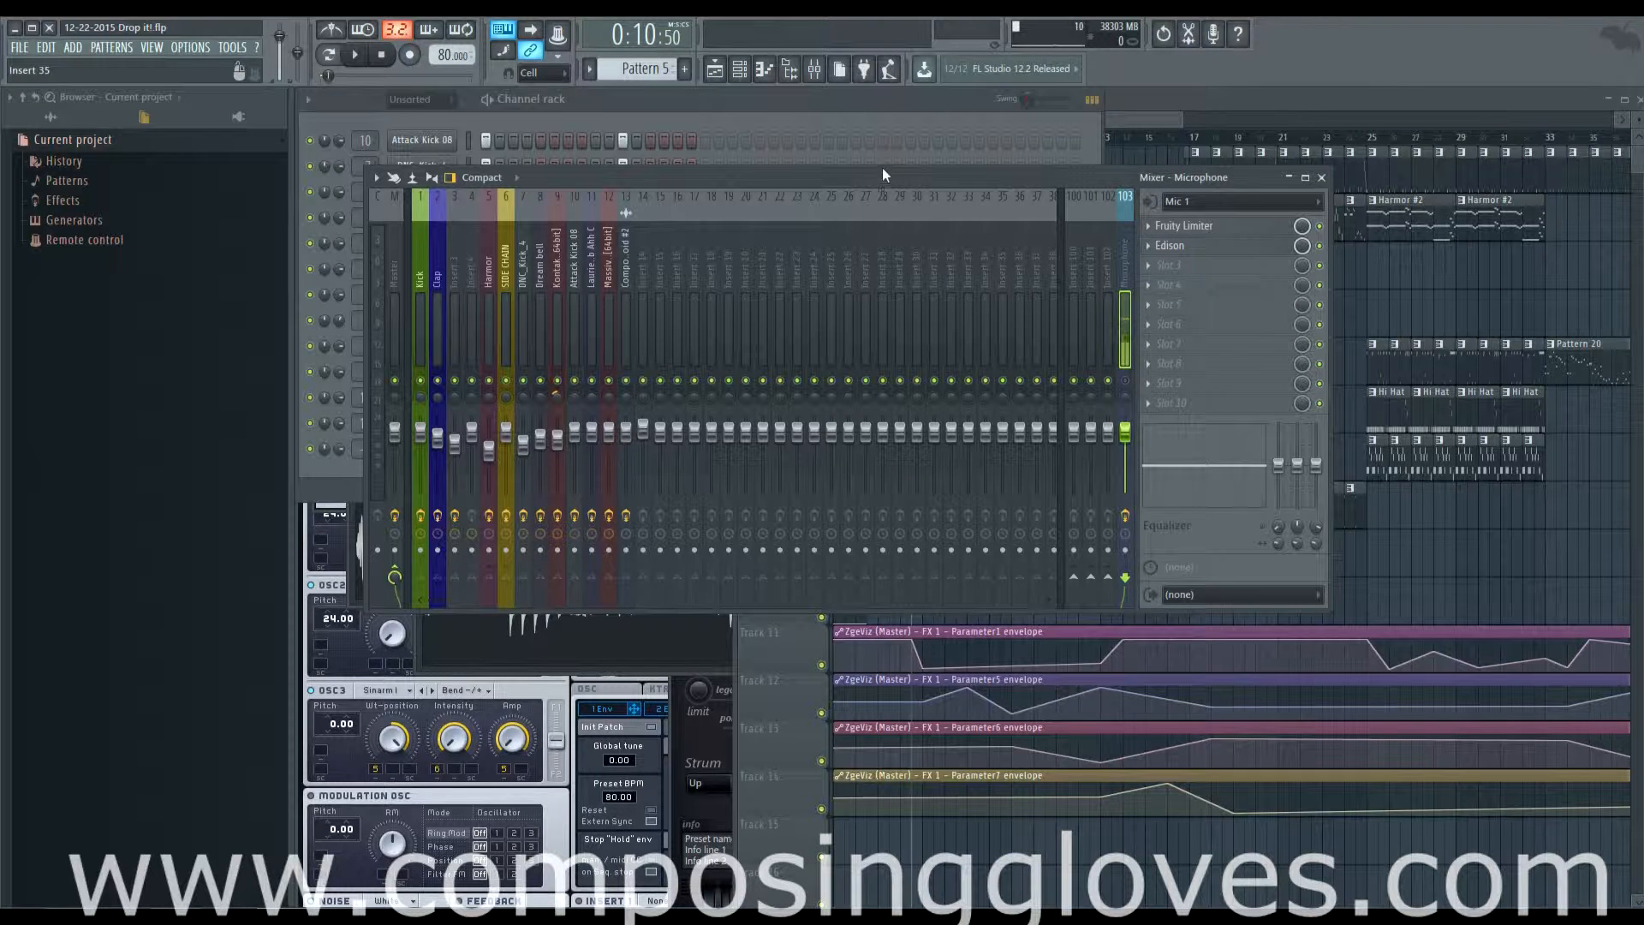
Compare the Kick track's sound with its Fruity parametric EQ 2 bypassed and re-enabled.
{"action": "left_click", "coordinate": [420, 326]}
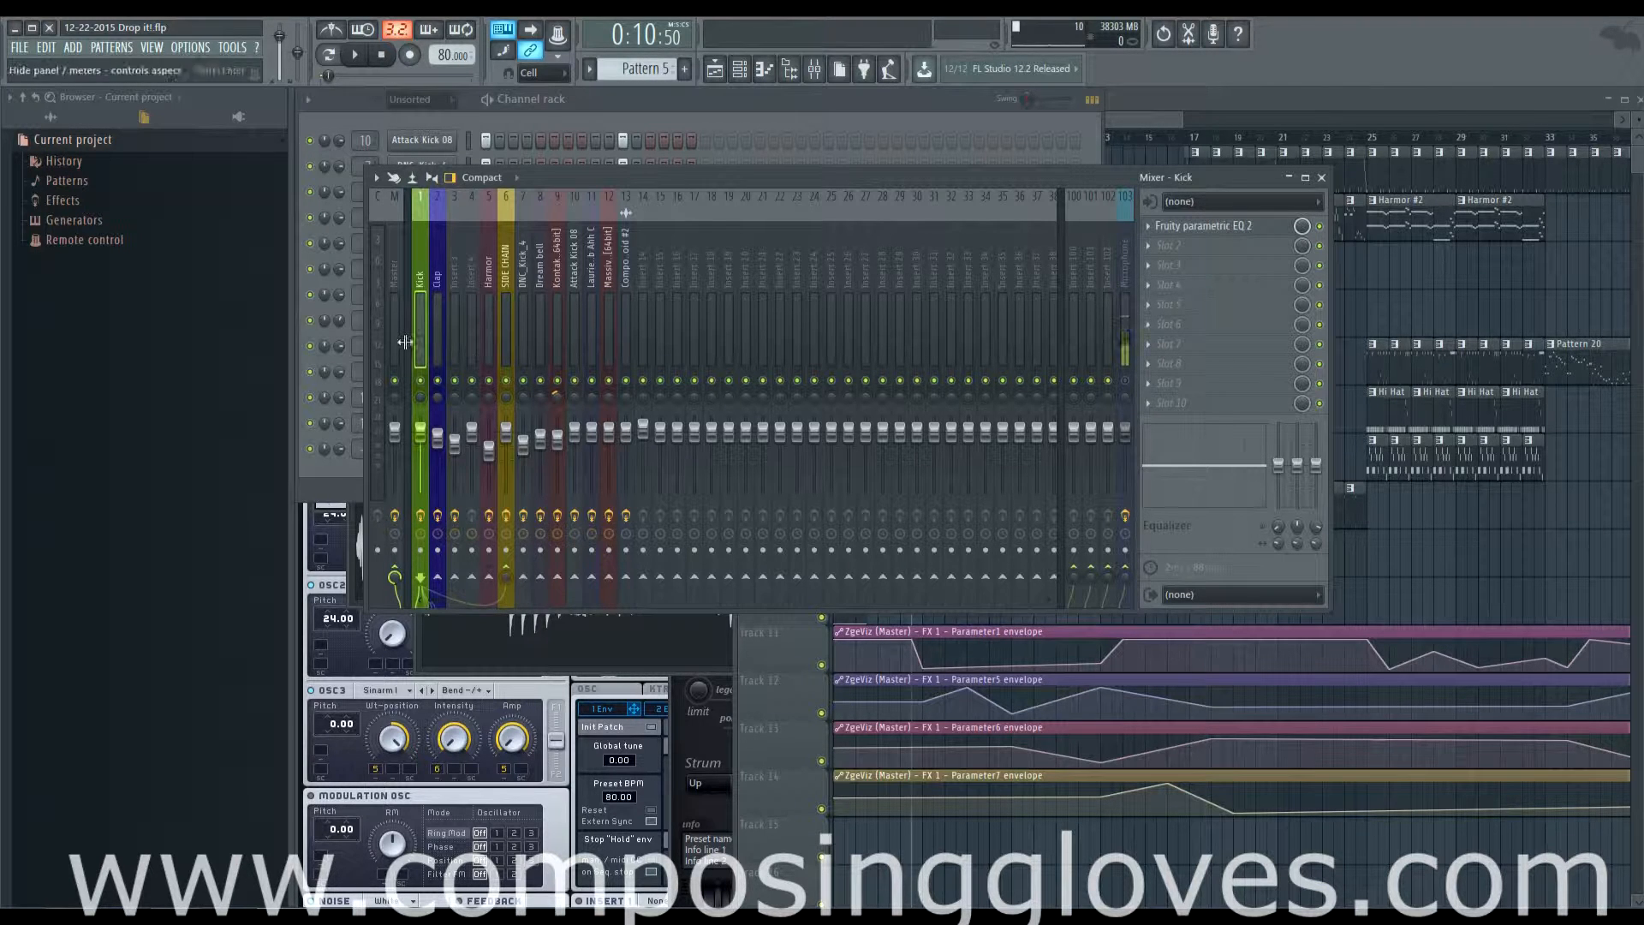
{"action": "left_click", "coordinate": [1320, 228]}
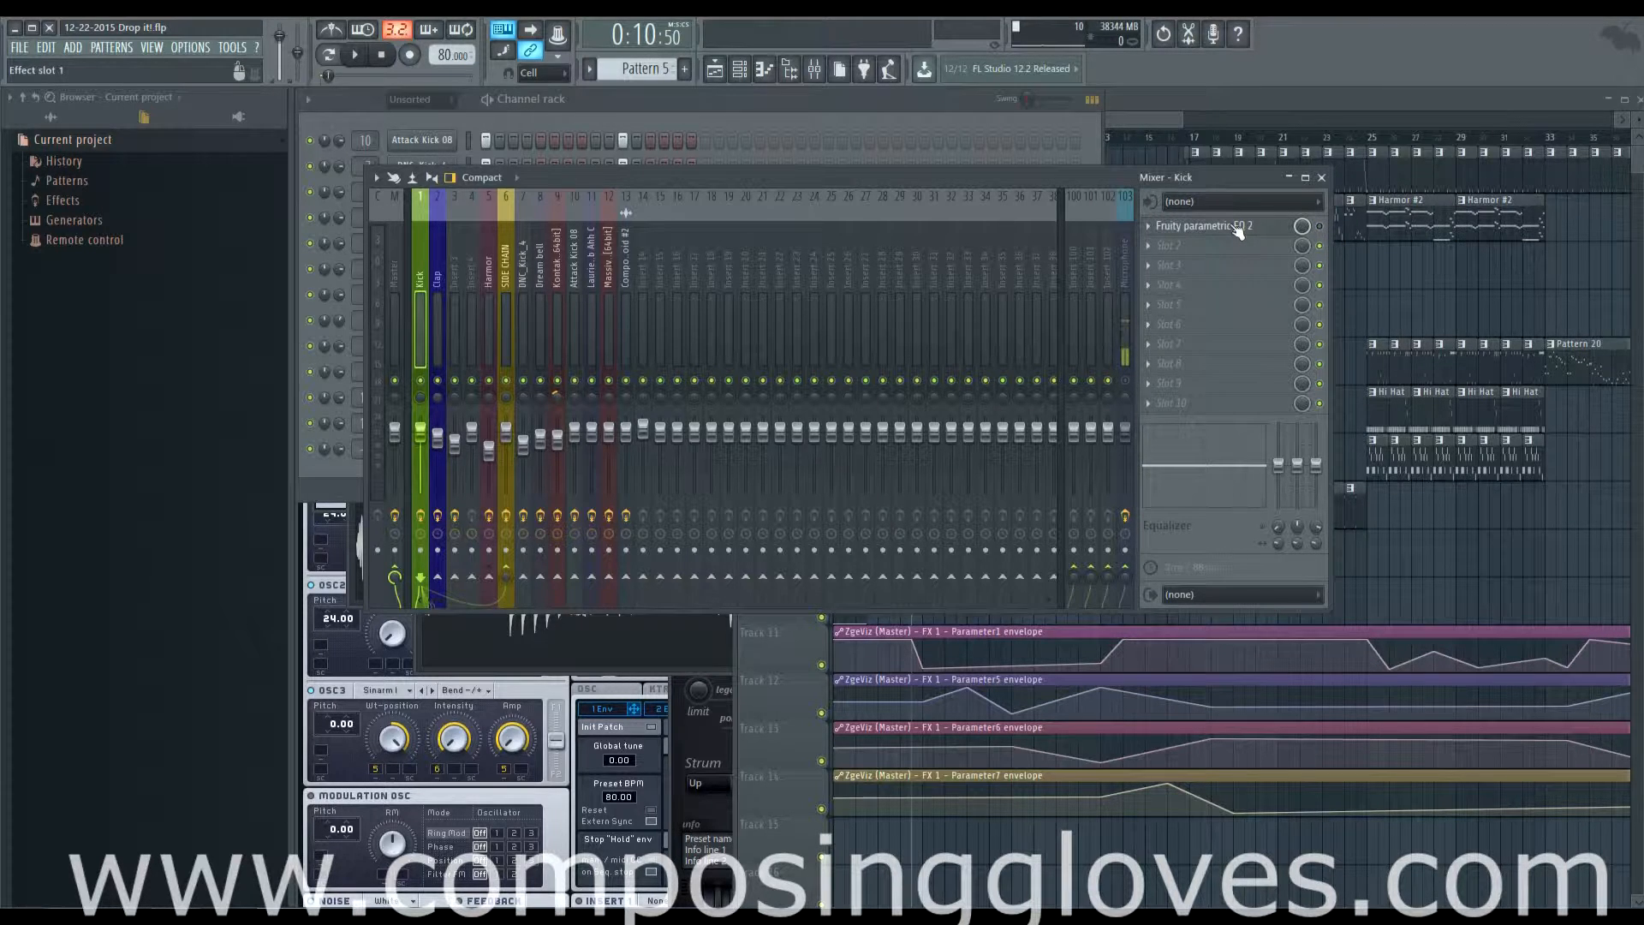
{"action": "key", "text": "z"}
{"action": "left_click", "coordinate": [1320, 228]}
{"action": "key", "text": "z"}
{"action": "key", "text": "z"}
Open the Harmor channel and toggle Fruity parametric EQ 2 and Fruity Limiter on its mixer track to compare the sound.
{"action": "left_click", "coordinate": [478, 116]}
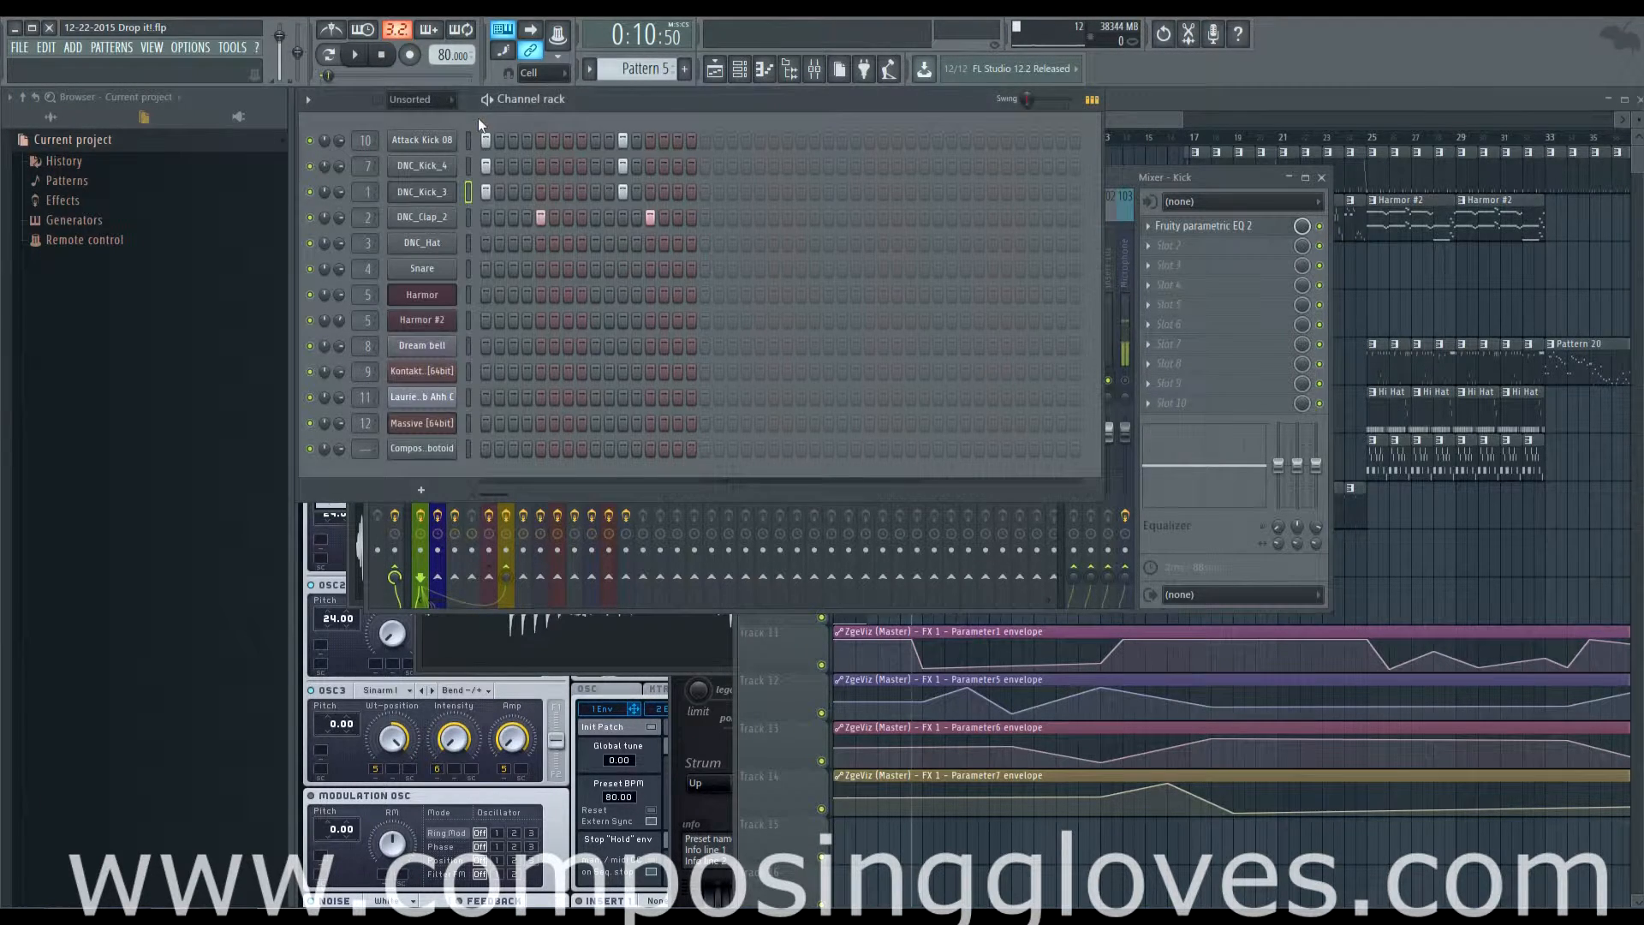
{"action": "left_click", "coordinate": [419, 294]}
{"action": "left_click", "coordinate": [1109, 197]}
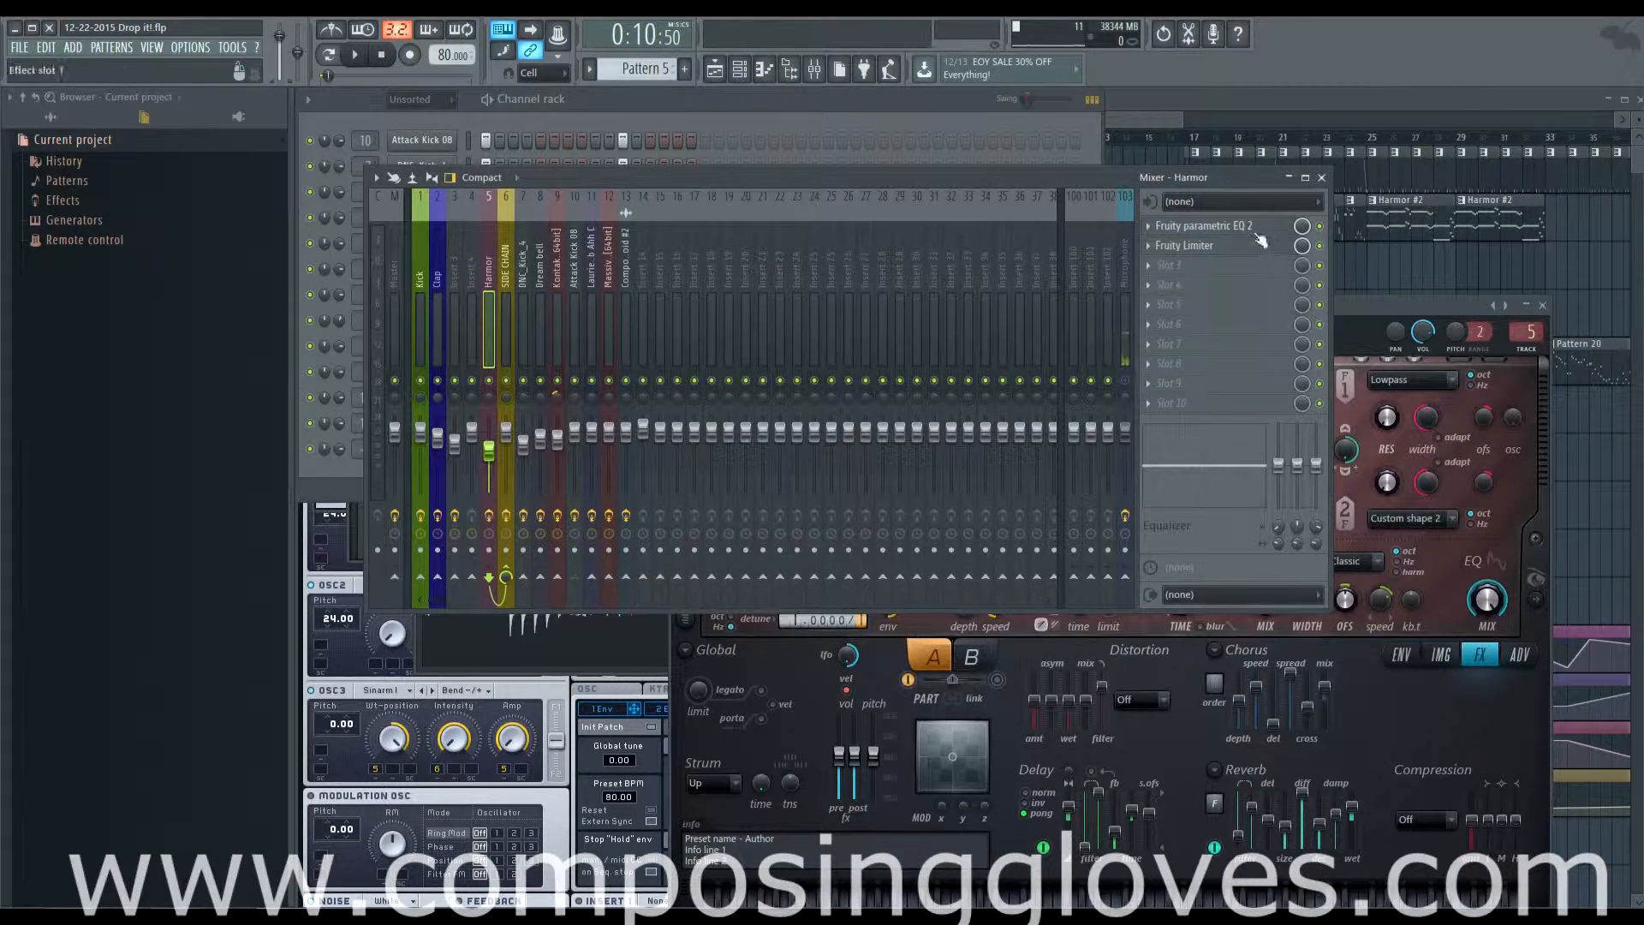
{"action": "left_click", "coordinate": [1320, 226]}
{"action": "left_click", "coordinate": [1320, 246]}
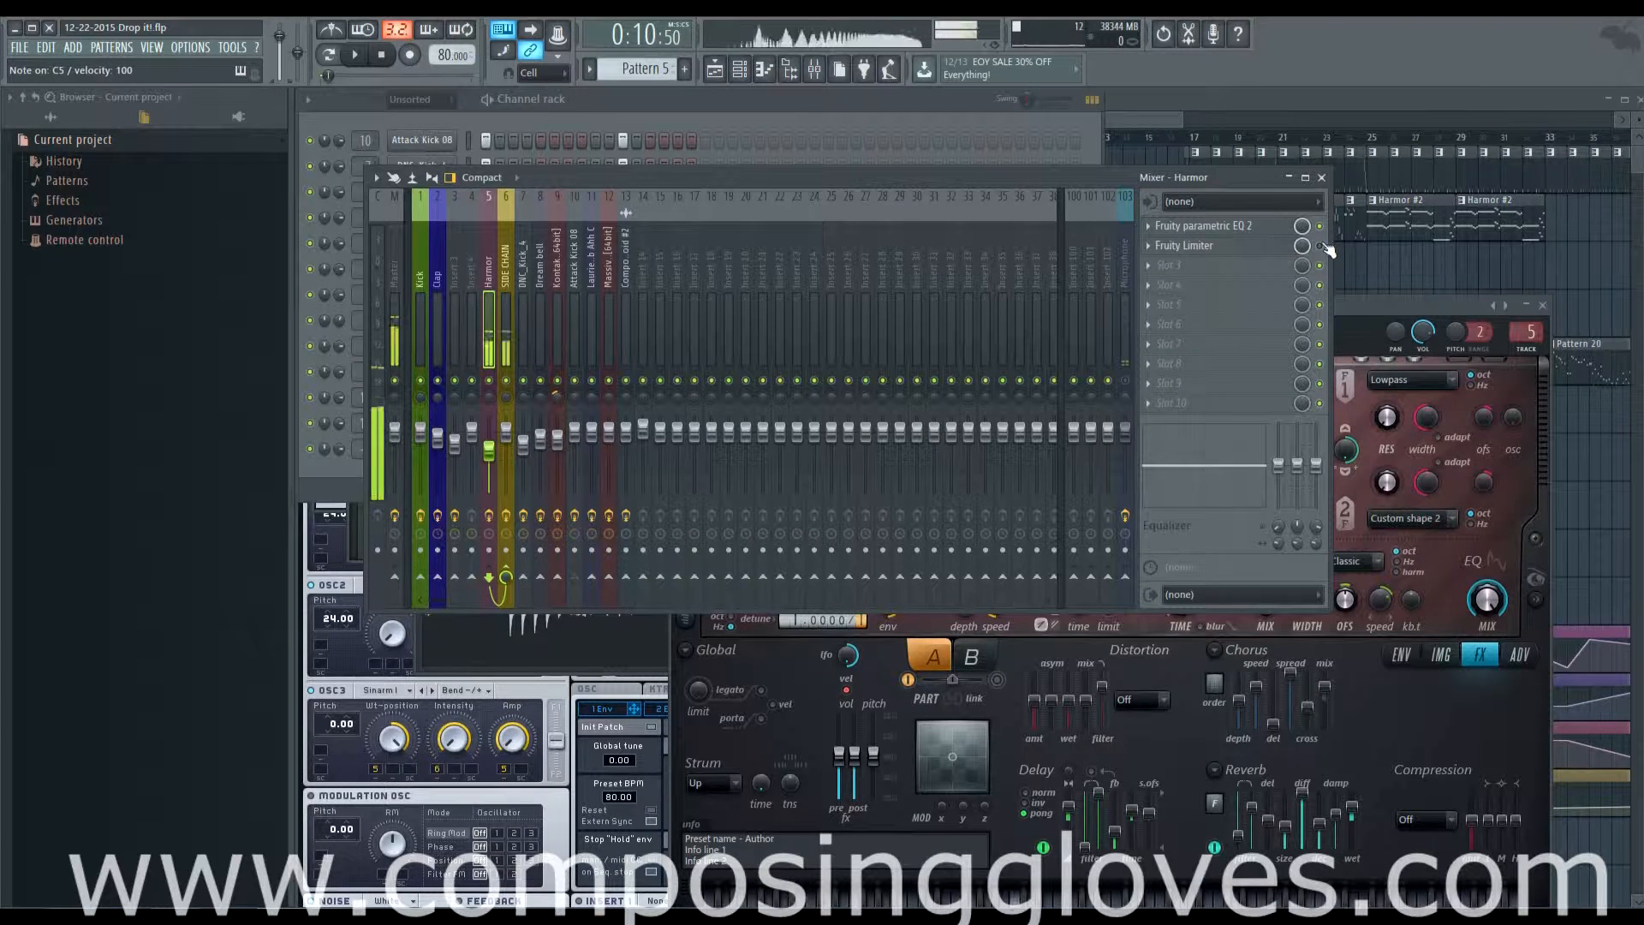
In Harmor's Fruity parametric EQ 2, boost band 4 to near maximum at about 851 Hz.
{"action": "left_click", "coordinate": [1253, 230]}
{"action": "left_click", "coordinate": [1250, 229]}
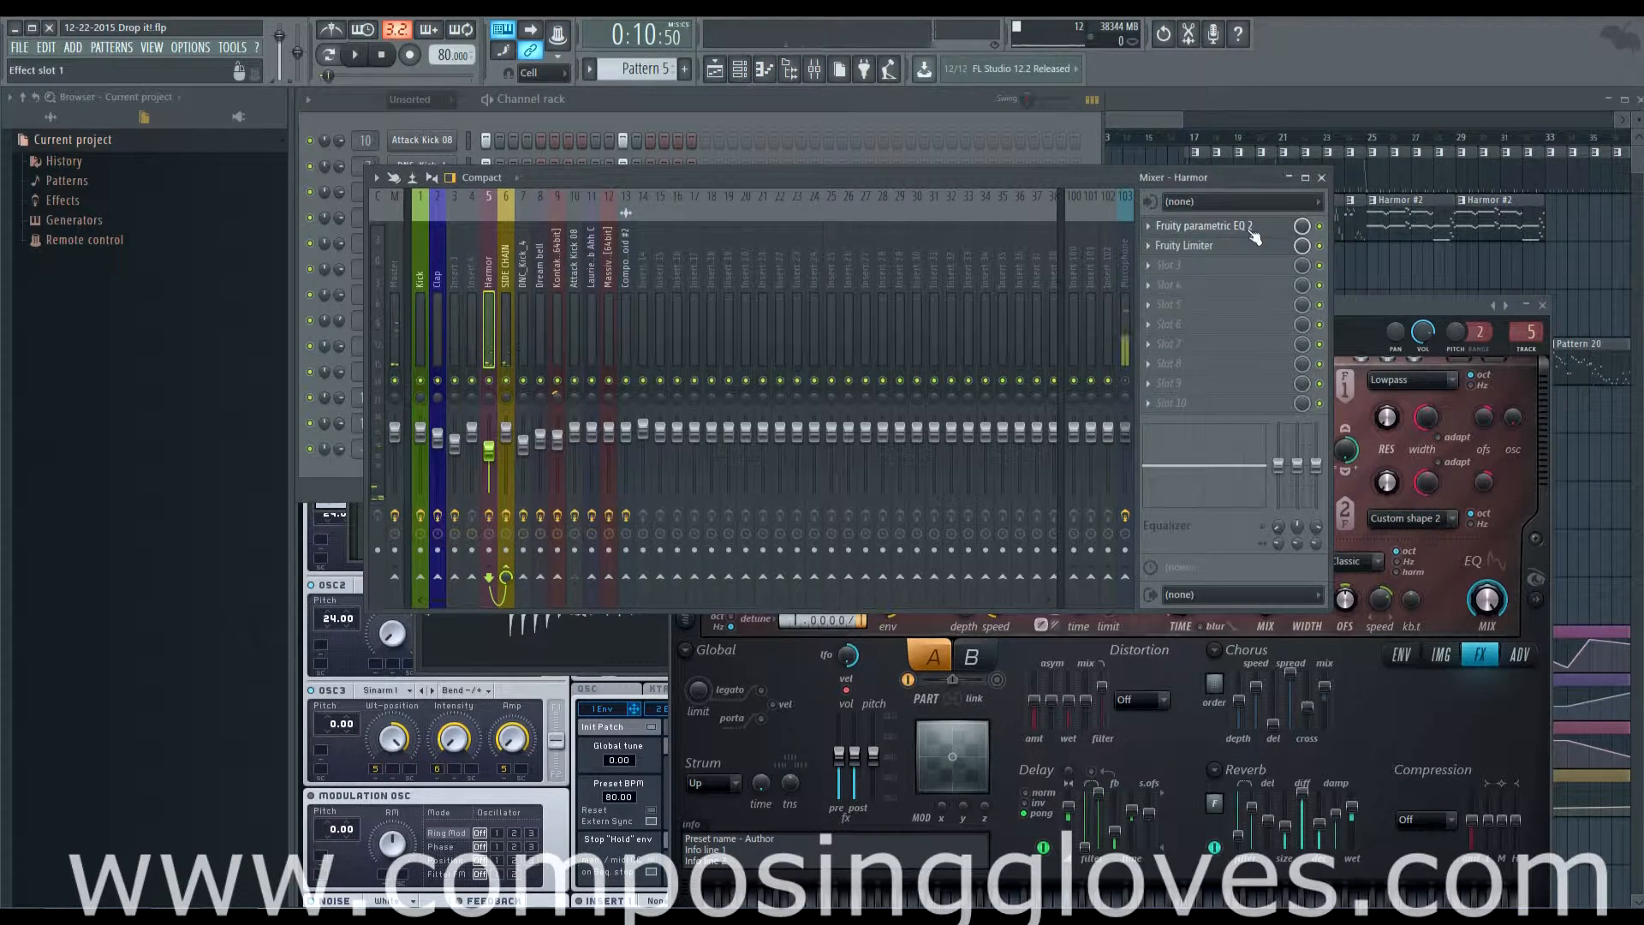
{"action": "left_click", "coordinate": [1248, 231]}
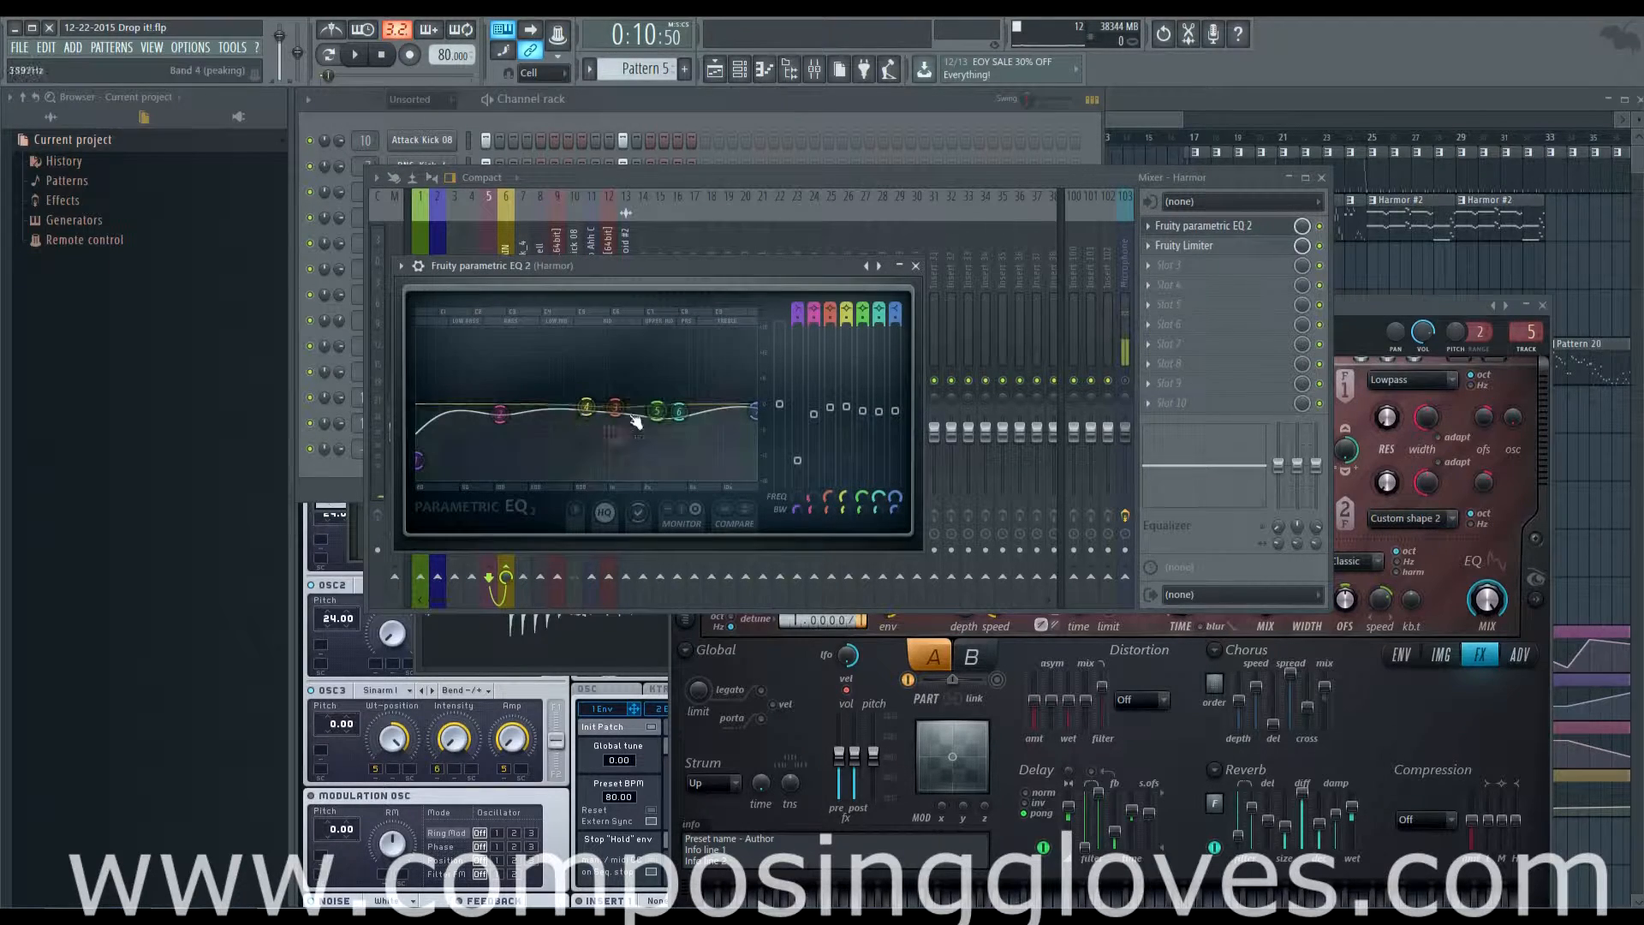
{"action": "left_click_drag", "start_coordinate": [585, 408], "coordinate": [611, 338]}
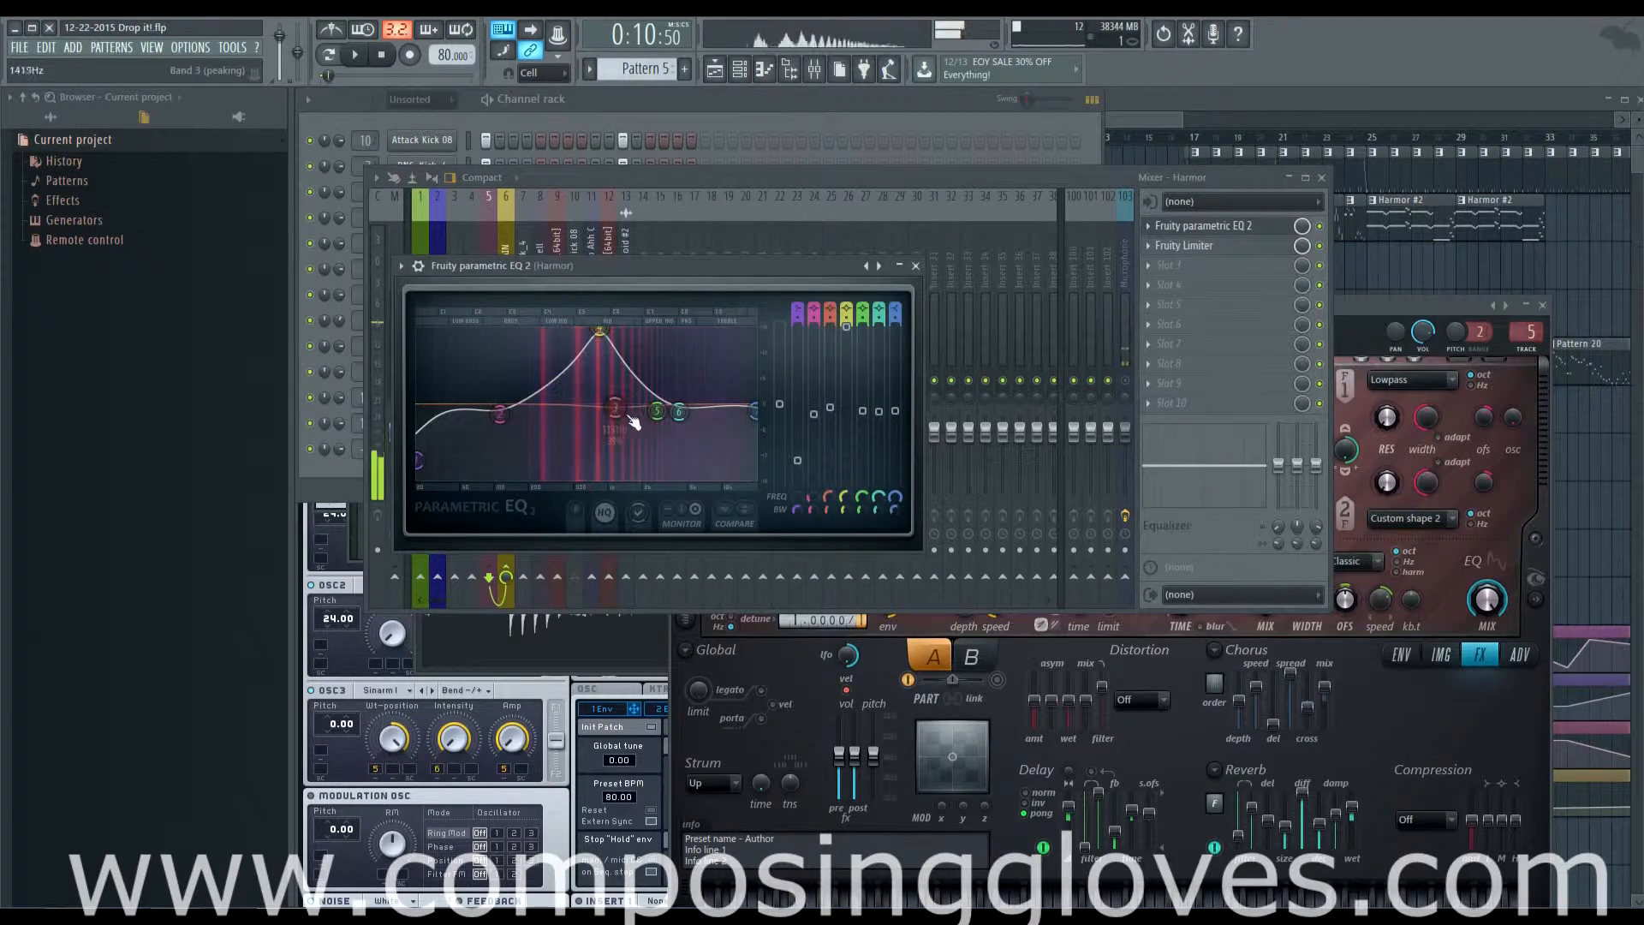
Try bypassing and re-enabling Harmor's Fruity parametric EQ 2 and adjusting the slot's mix level.
{"action": "left_click", "coordinate": [1320, 226]}
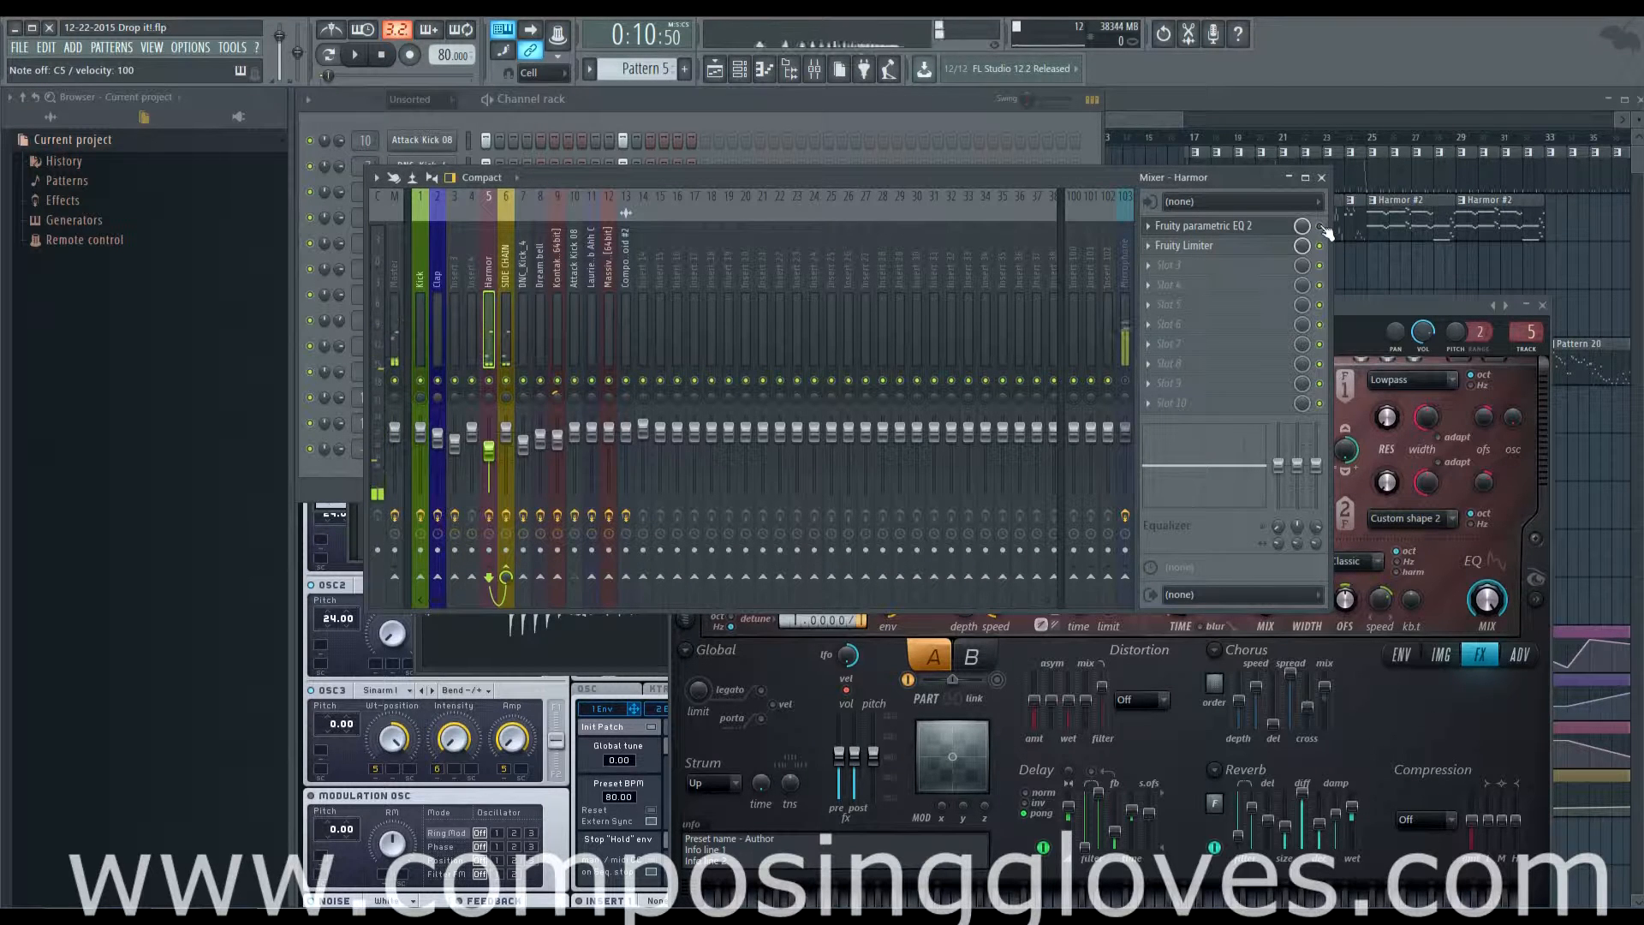
{"action": "left_click", "coordinate": [1320, 226]}
{"action": "mouse_move", "coordinate": [1302, 227]}
{"action": "left_mouse_down"}
{"action": "mouse_move", "coordinate": [1302, 282]}
{"action": "mouse_move", "coordinate": [1301, 202]}
{"action": "left_mouse_up"}
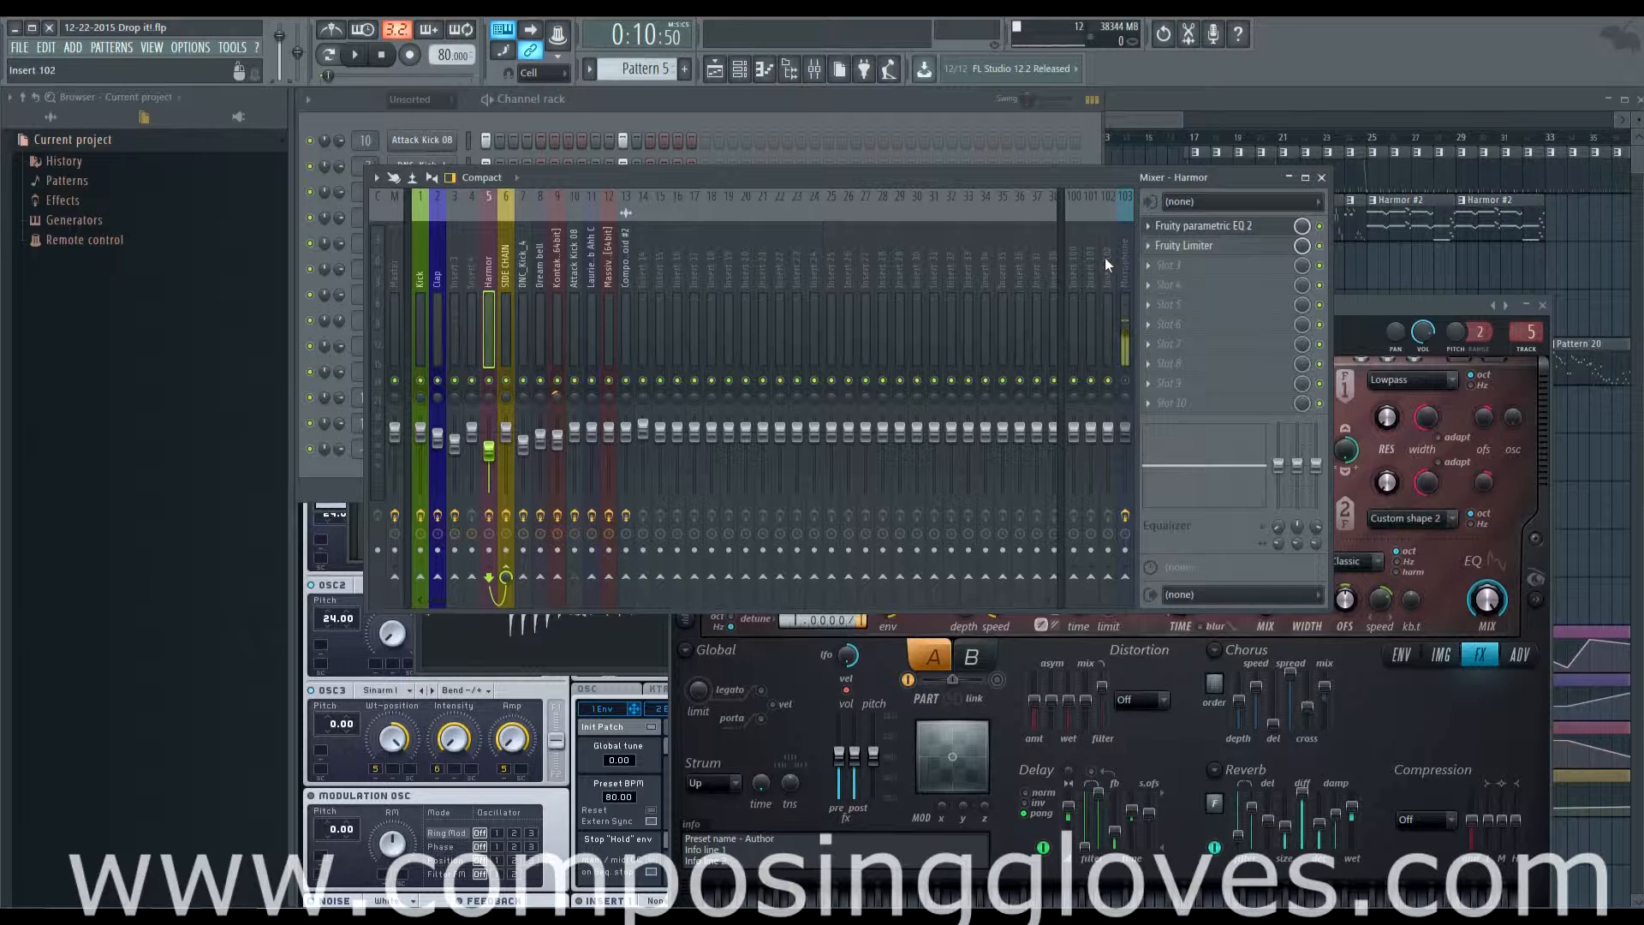
Lower band 4 of Harmor's Fruity parametric EQ 2 to about -1.8 dB at 851 Hz and return to the mixer.
{"action": "left_click", "coordinate": [1256, 231]}
{"action": "left_click_drag", "start_coordinate": [601, 332], "coordinate": [601, 412]}
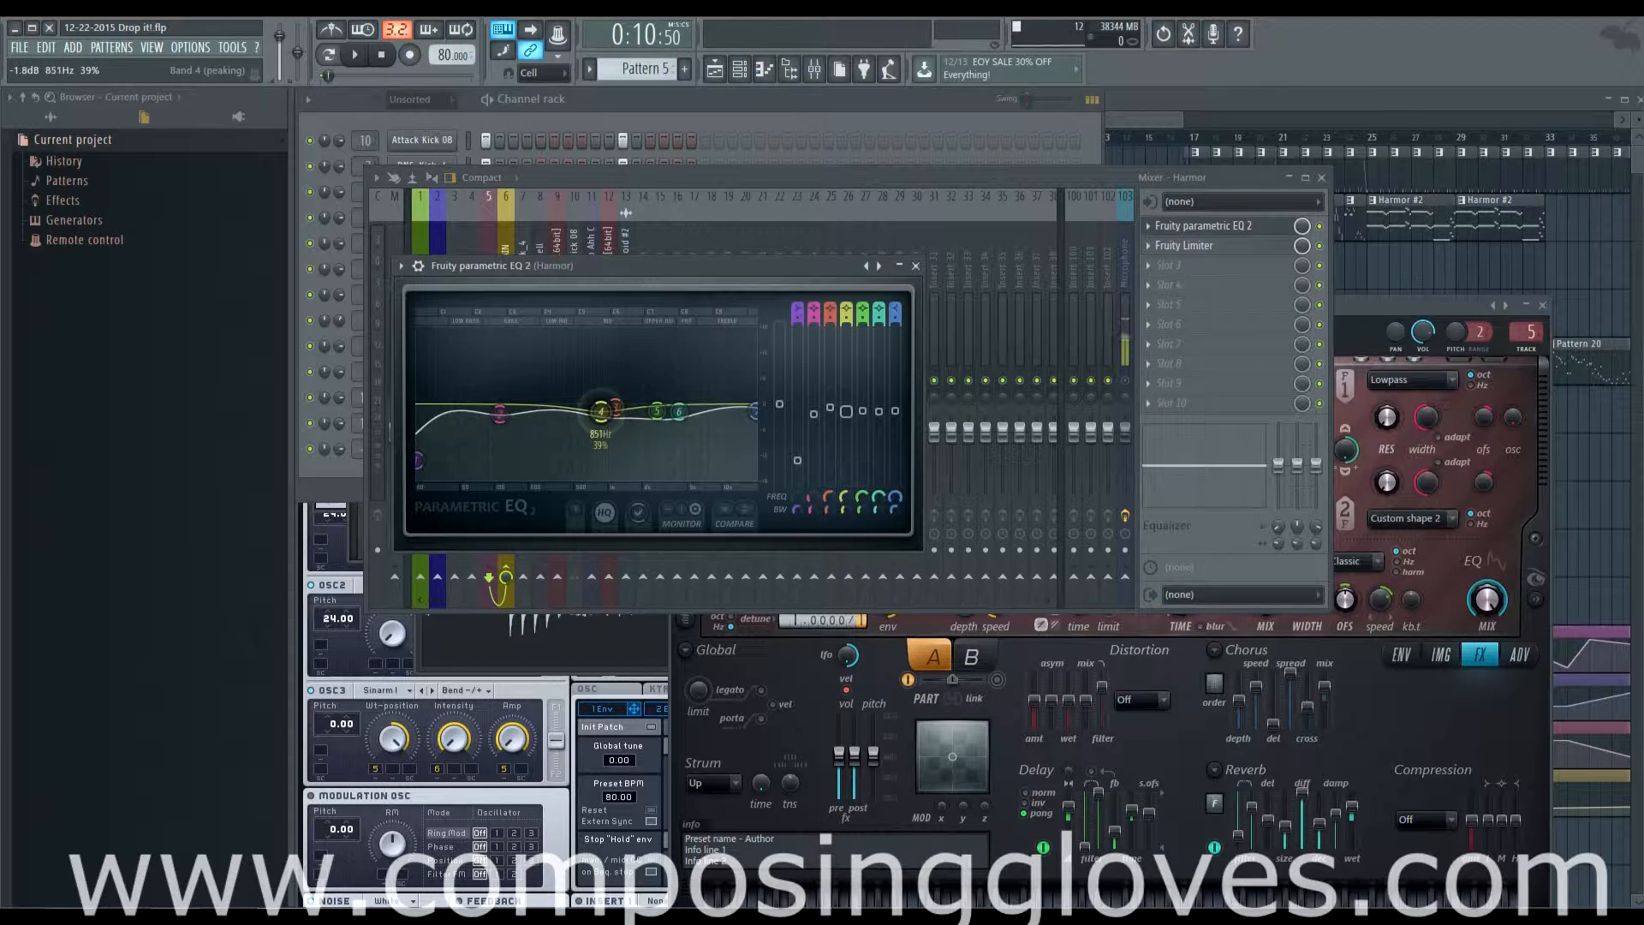
{"action": "left_click", "coordinate": [1081, 182]}
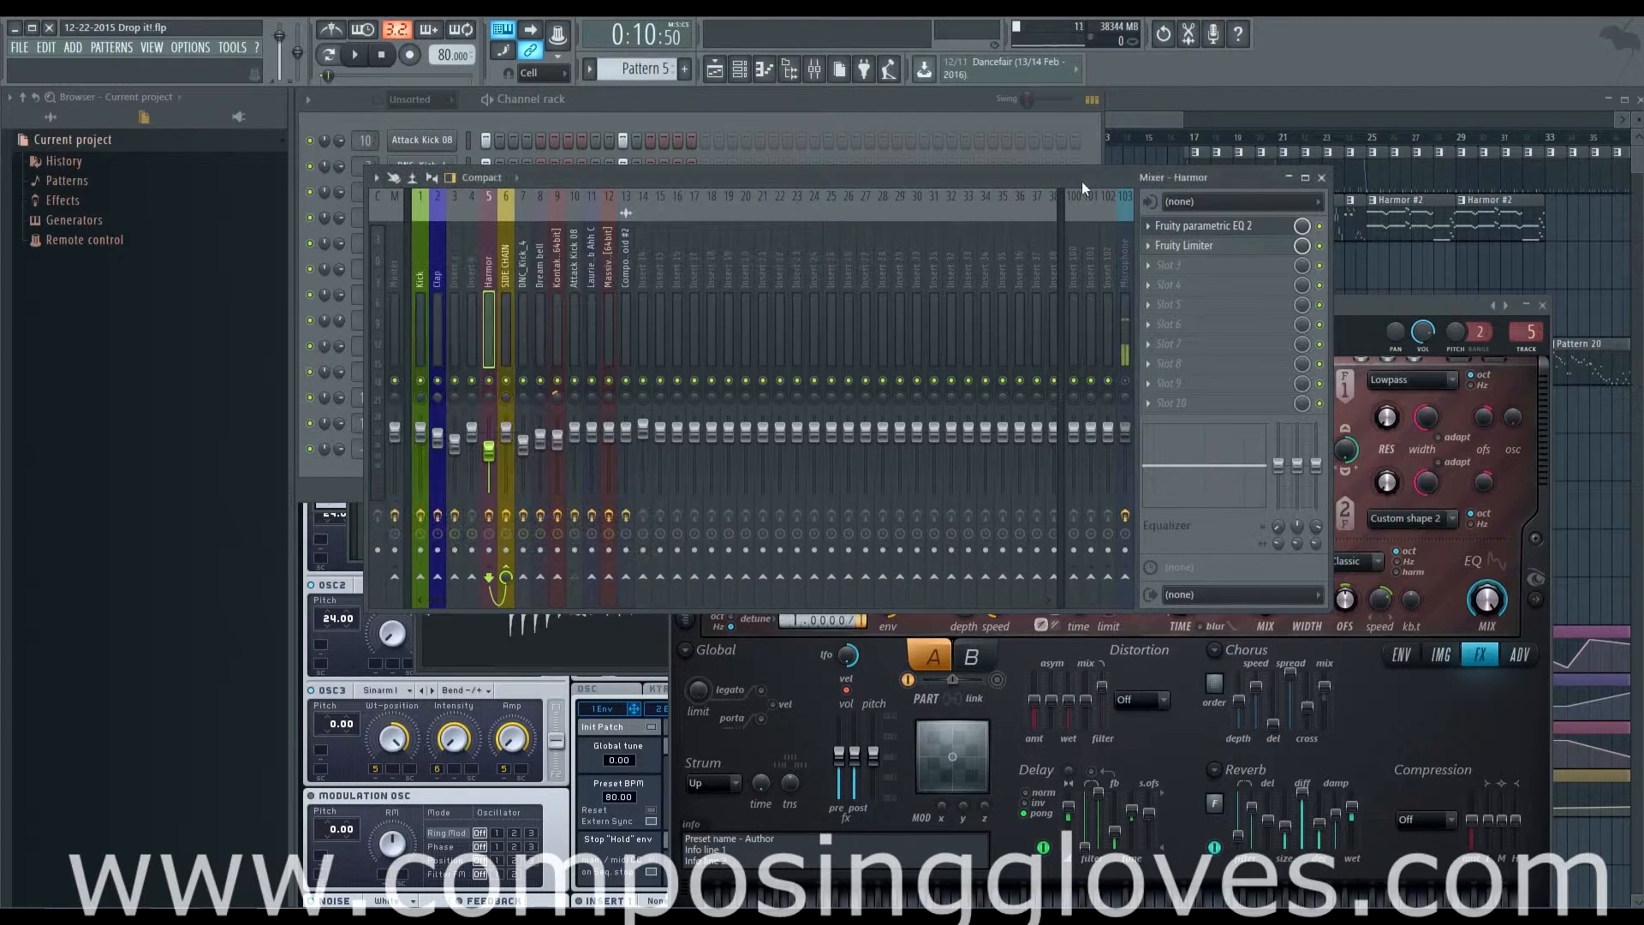
Reopen Harmor's Fruity parametric EQ 2 and move band 4 down to about 174 Hz with a clear boost.
{"action": "left_click", "coordinate": [1242, 227]}
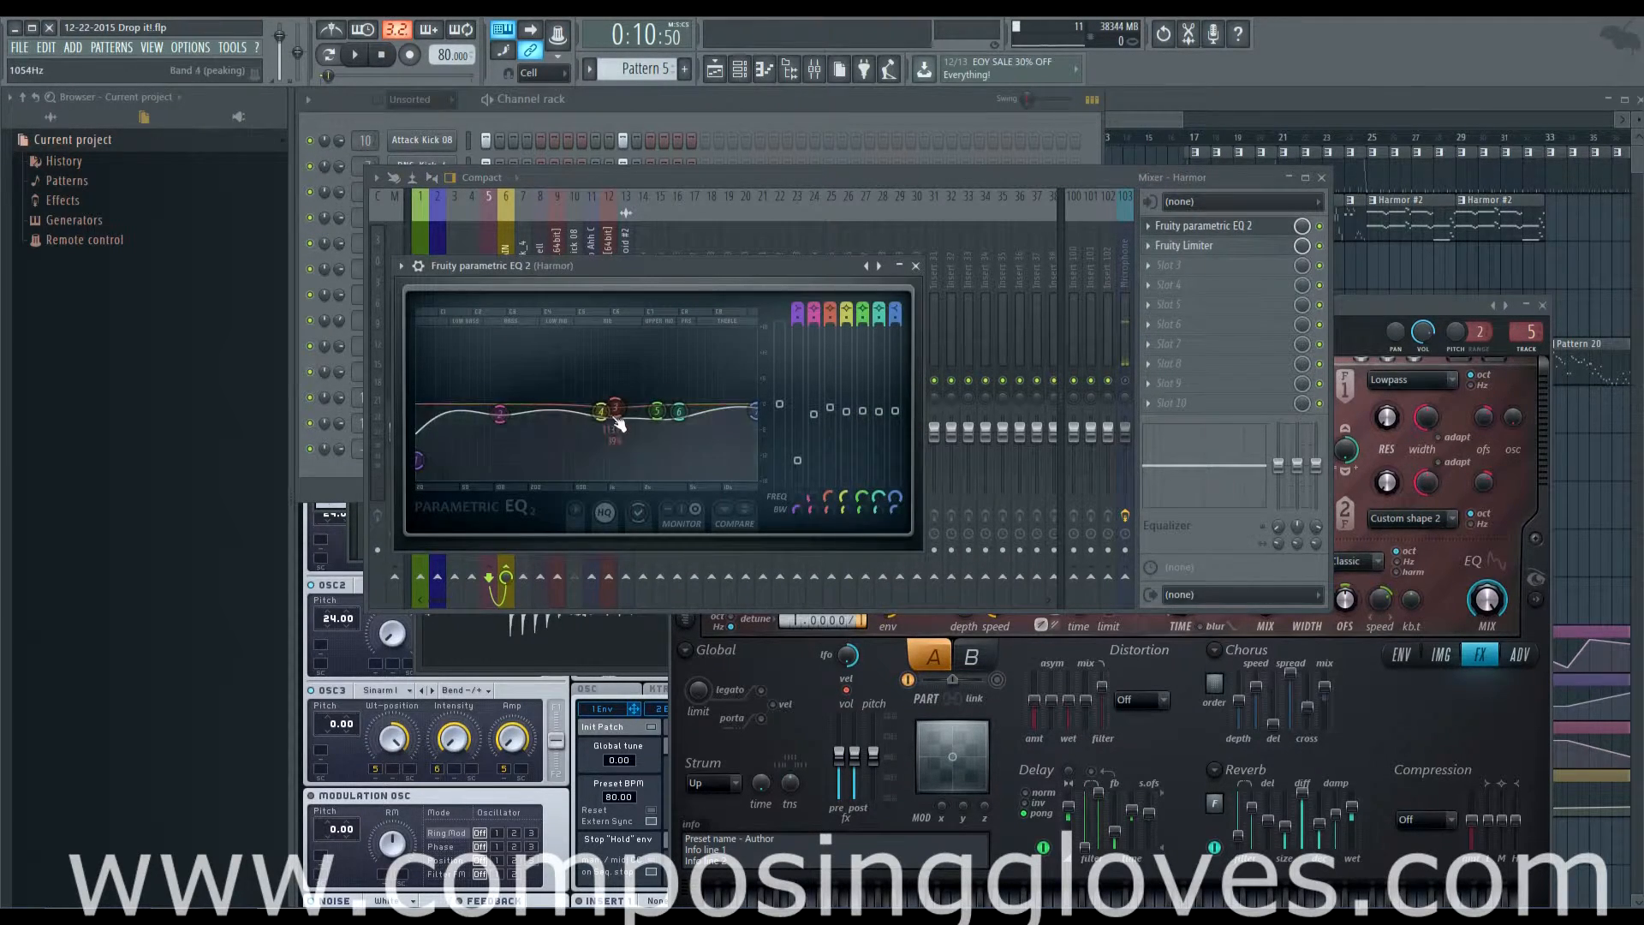
{"action": "left_click_drag", "start_coordinate": [615, 419], "coordinate": [529, 368]}
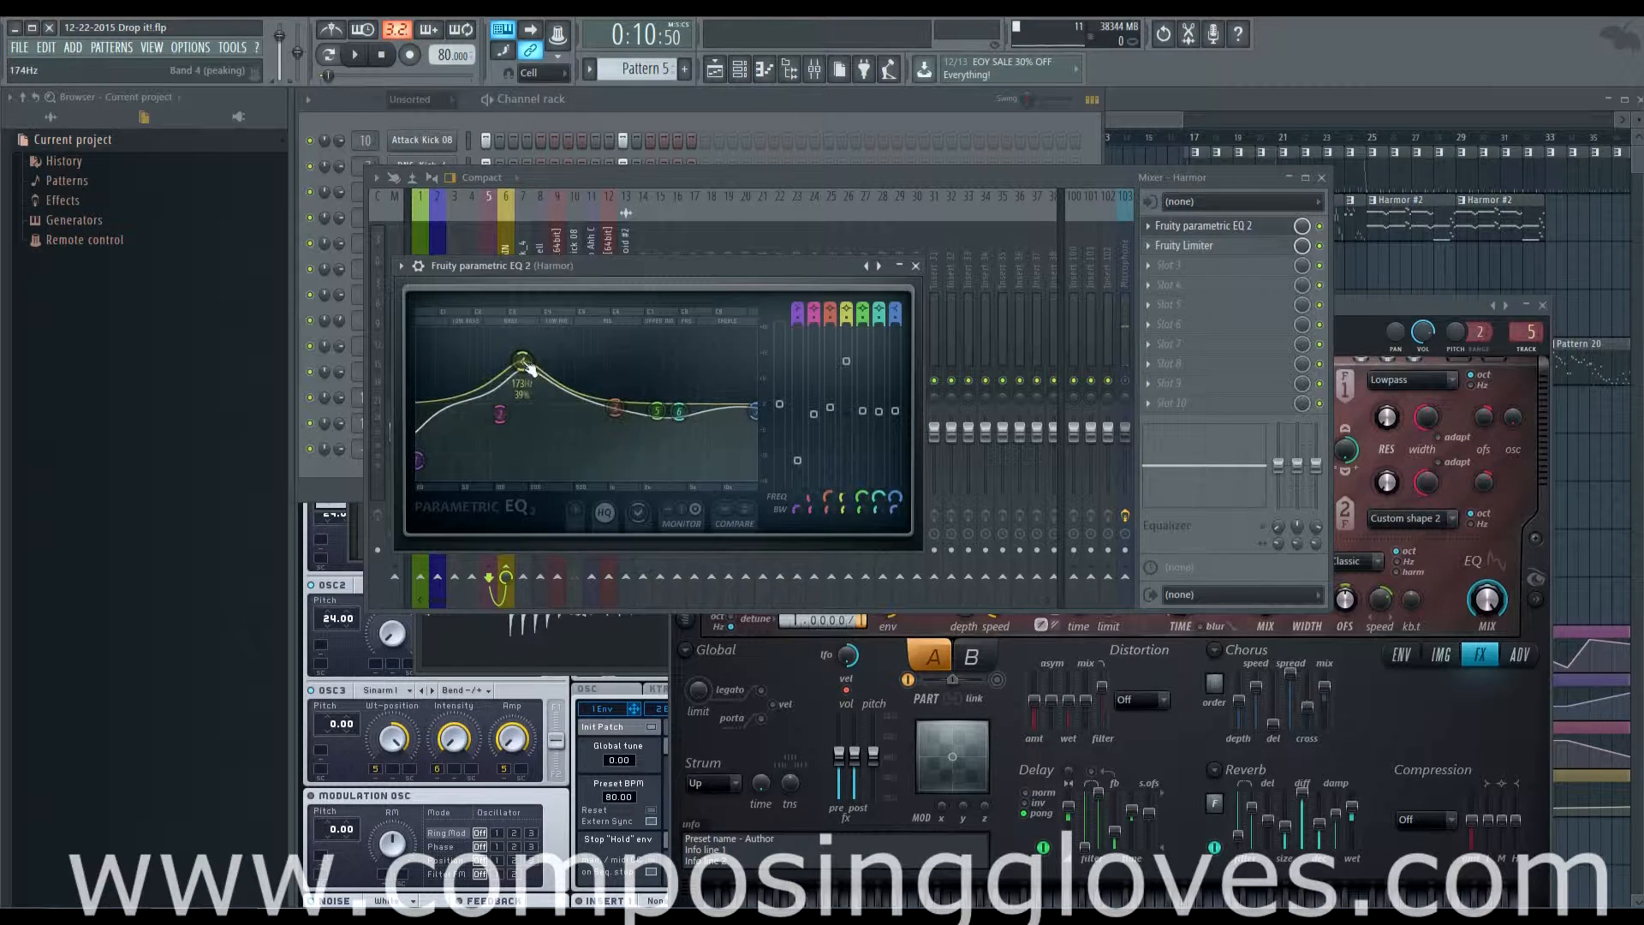